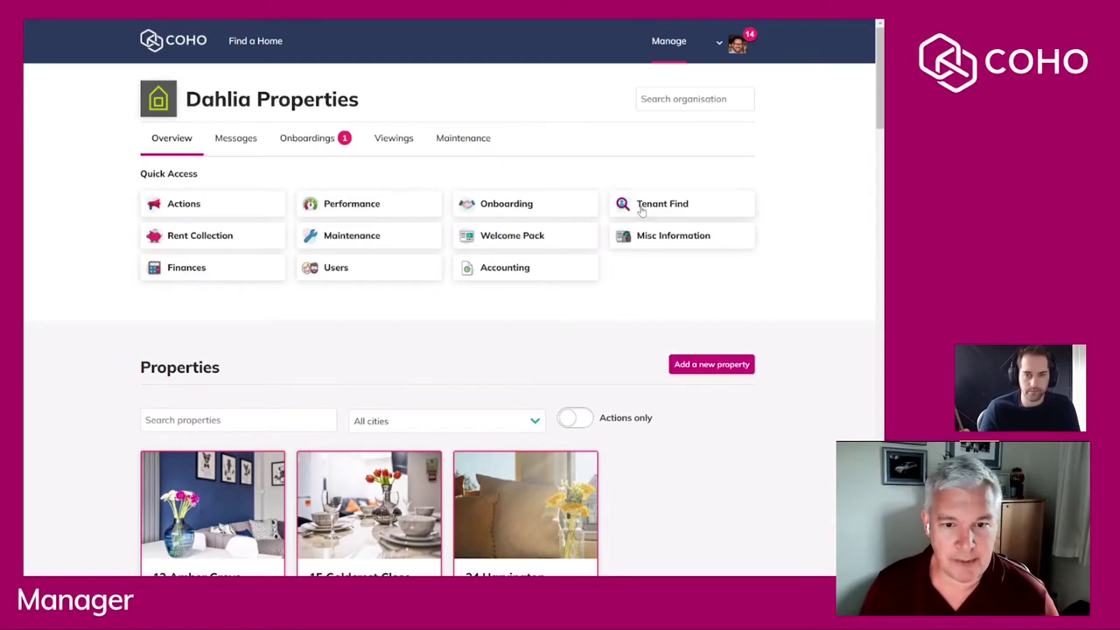
Begin onboarding from the successful viewing and expand the Onboarding panel's contents.
scroll(640, 208, down, 3)
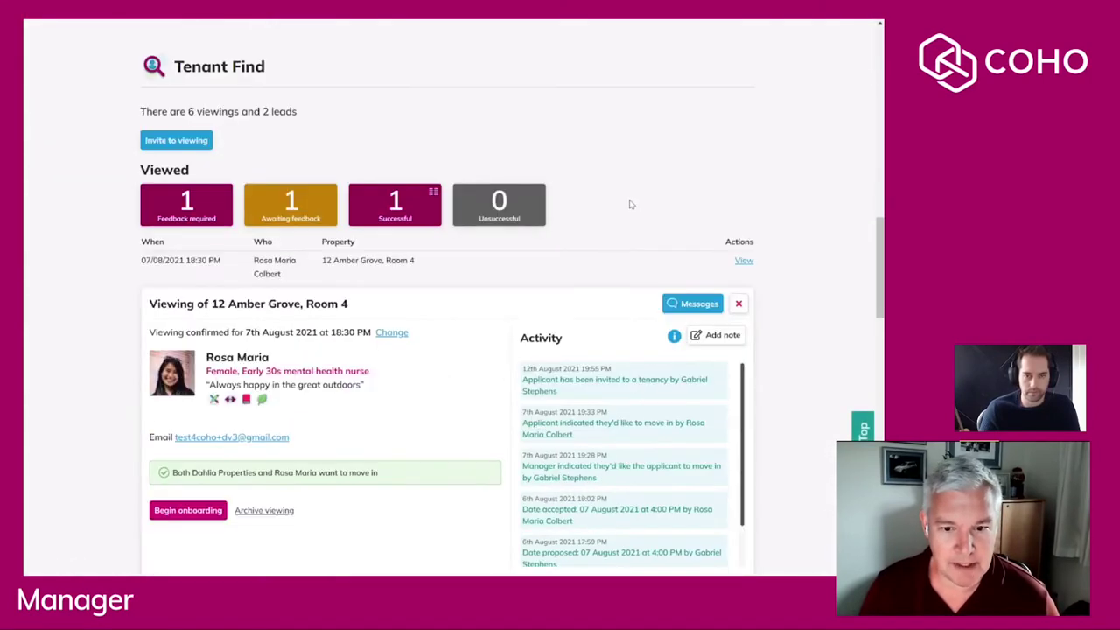
scroll(633, 205, down, 1)
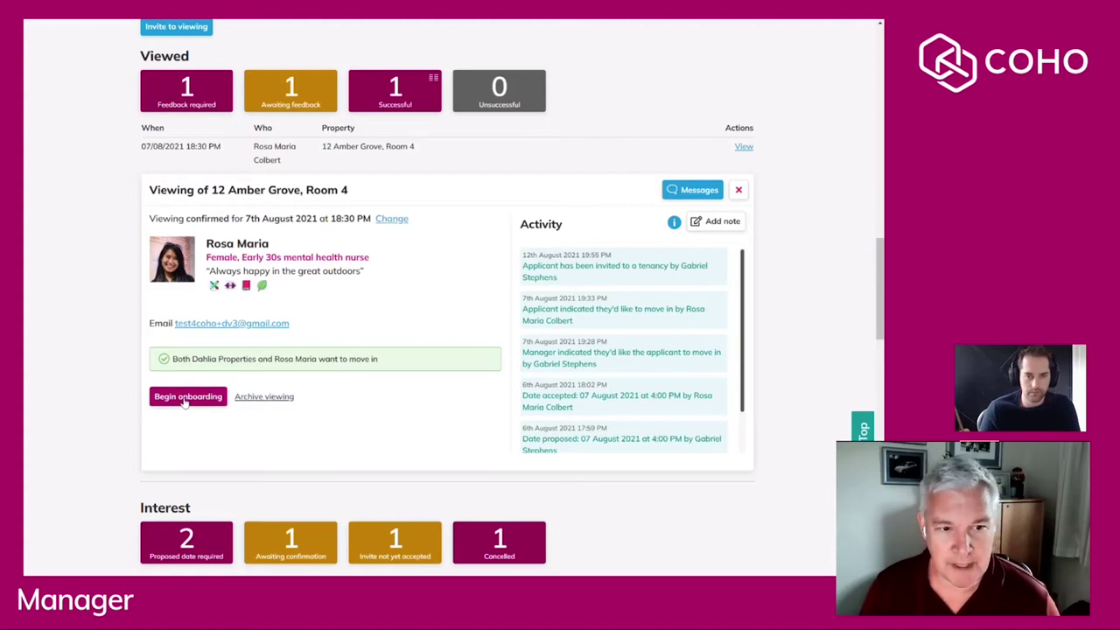
click(187, 398)
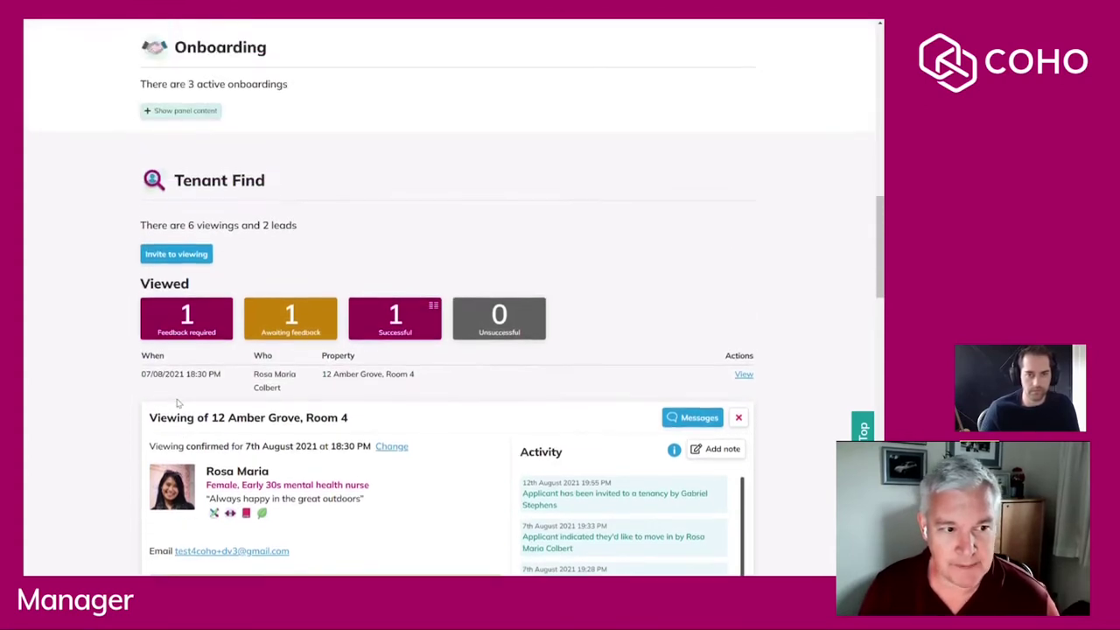
click(191, 226)
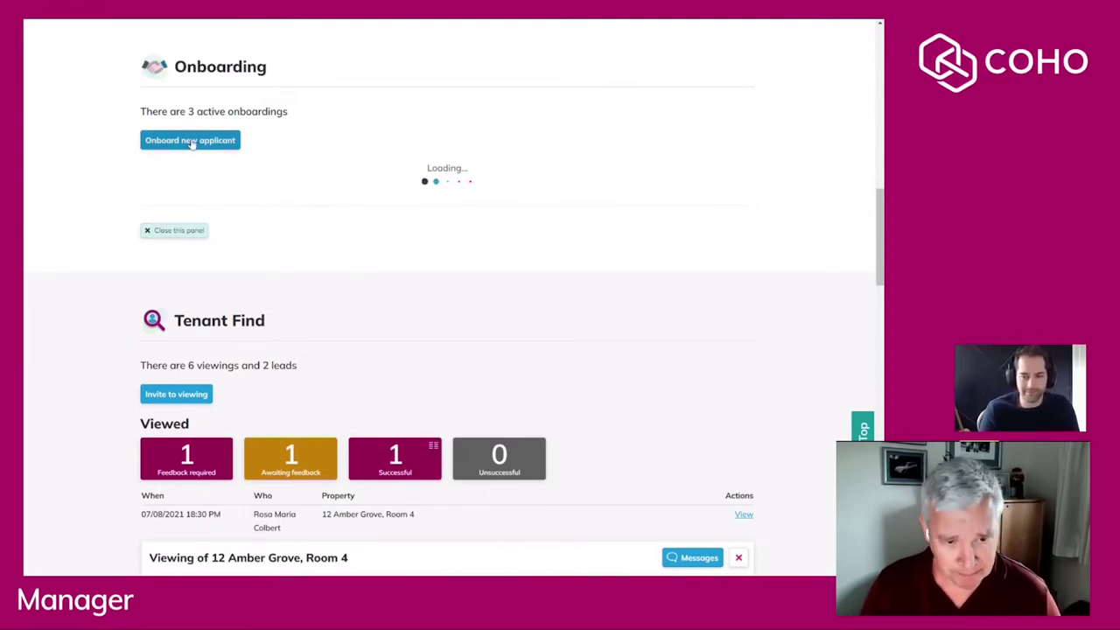
click(192, 141)
click(210, 165)
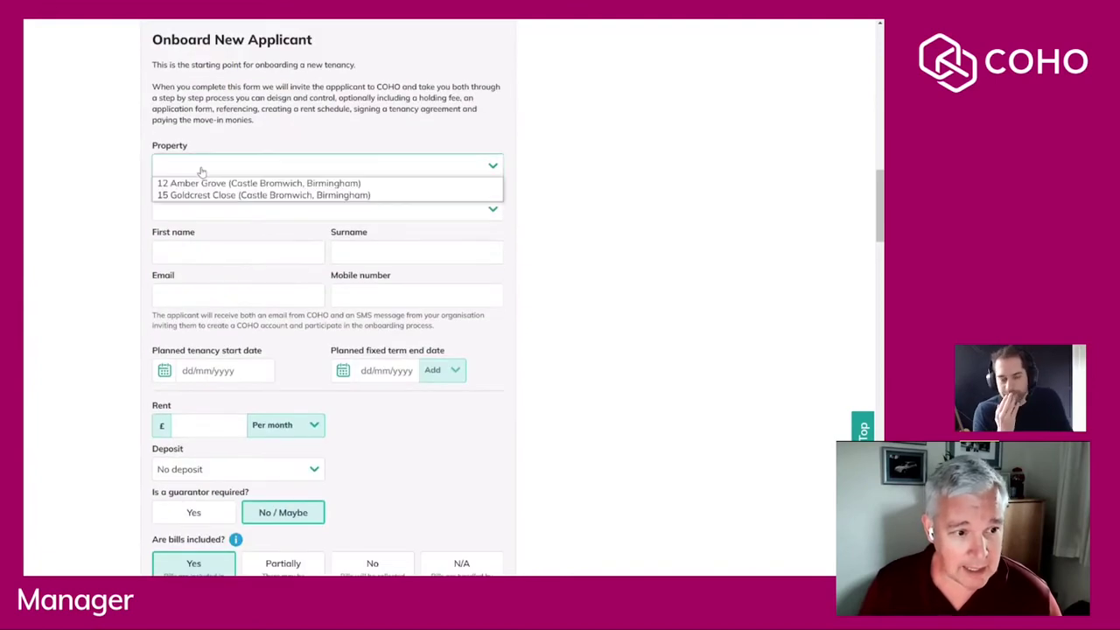
click(199, 184)
click(182, 210)
click(175, 225)
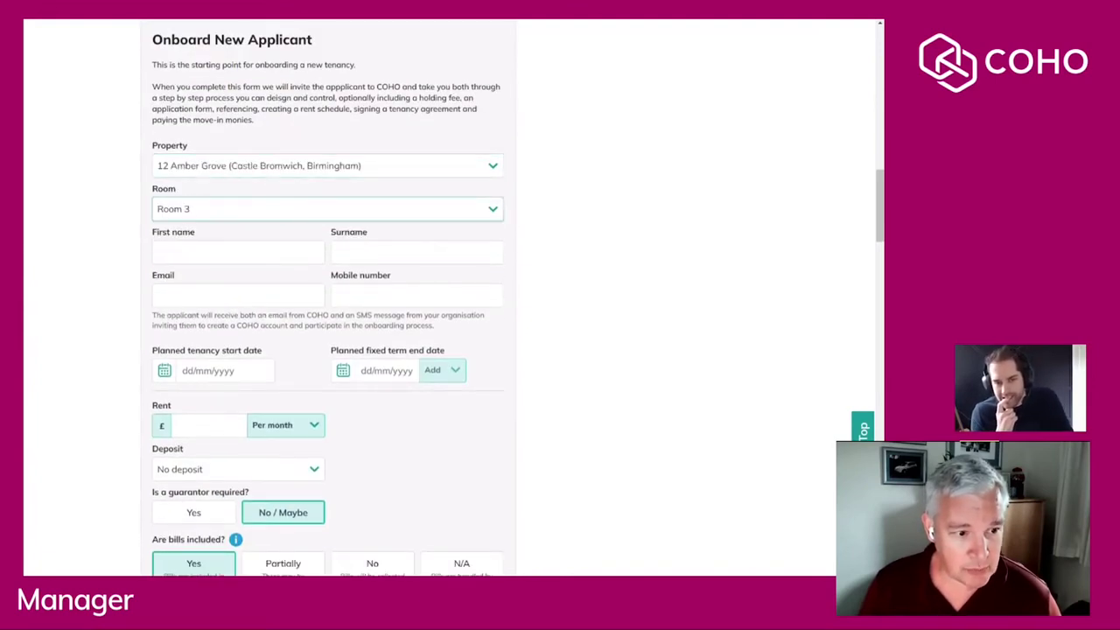
Enter the applicant's first name, surname, e-mail address and mobile number.
click(236, 252)
key(Tab)
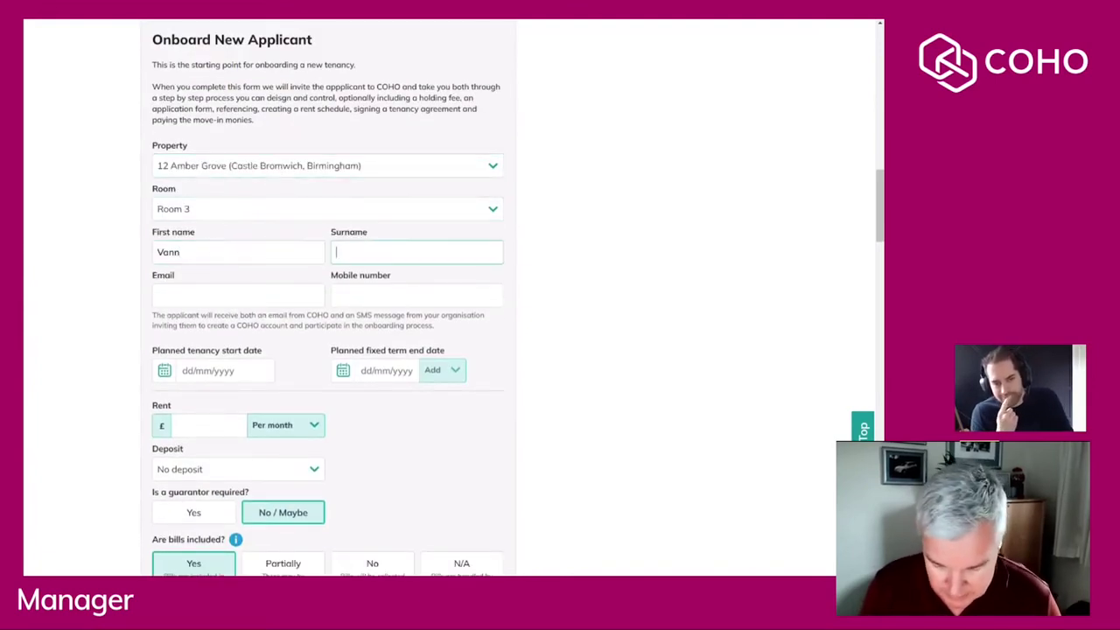
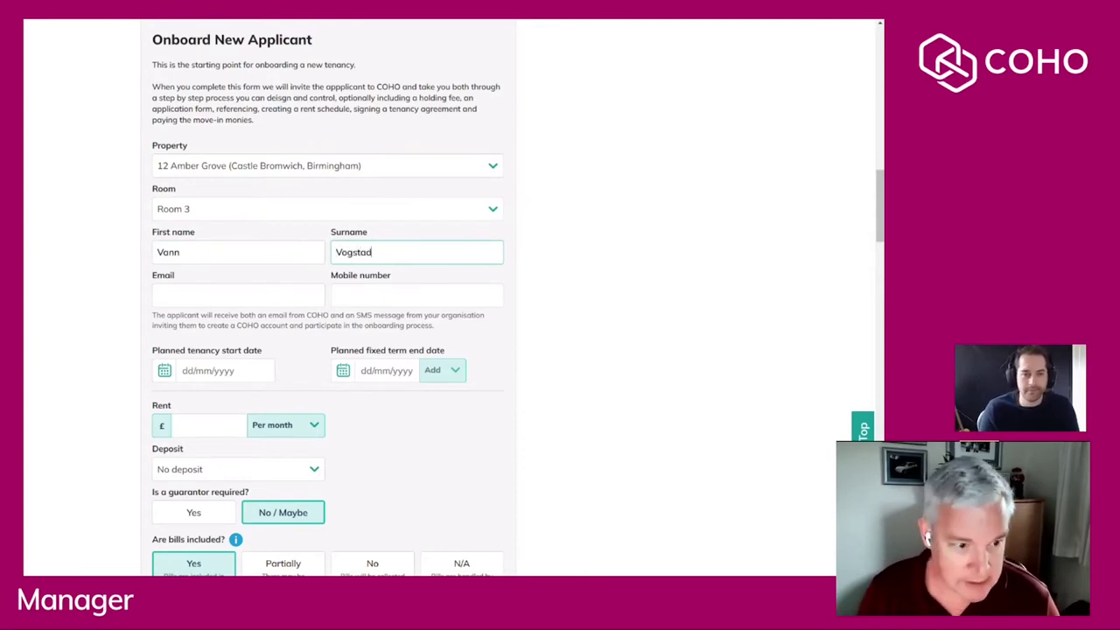
key(Tab)
key(ctrl+v)
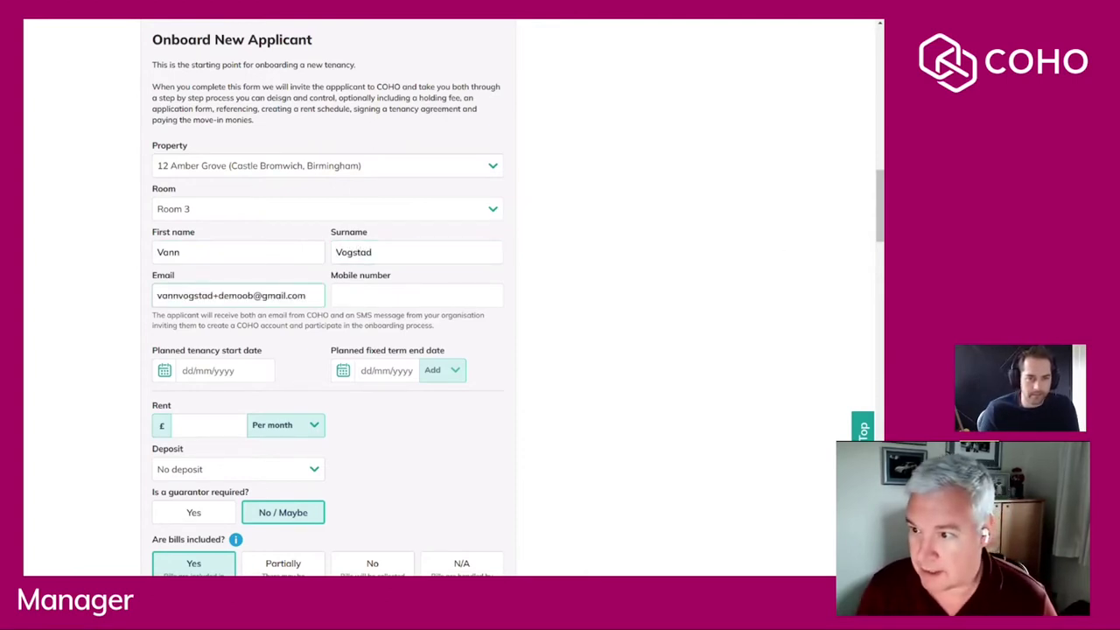
key(Tab)
click(412, 296)
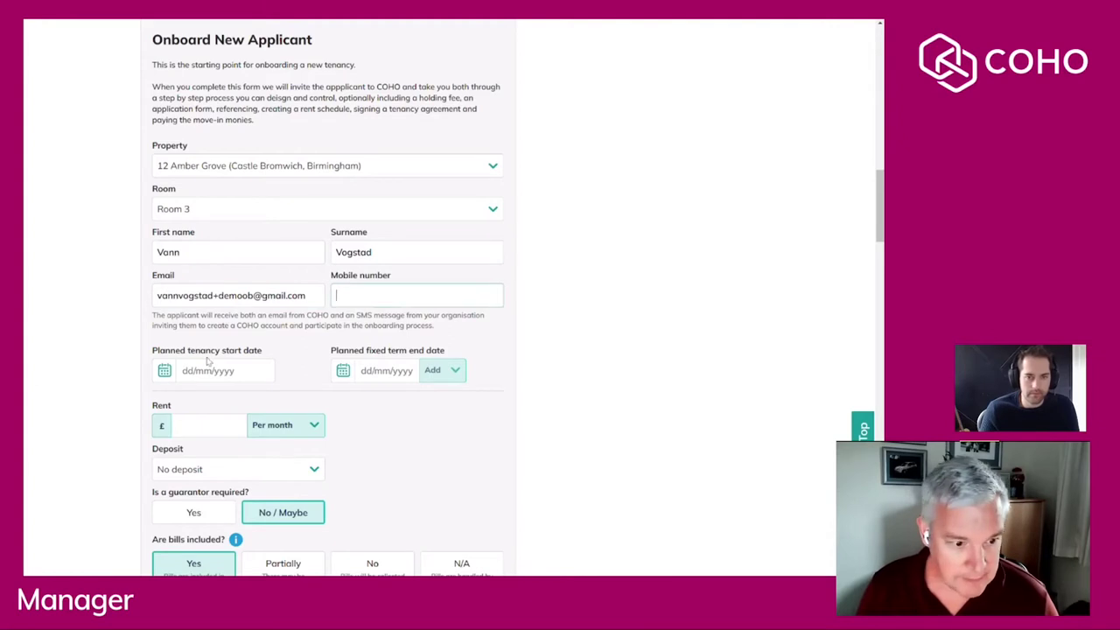
key(ctrl+v)
Set the tenancy to start 03/09/2021 with a six-month term.
click(164, 370)
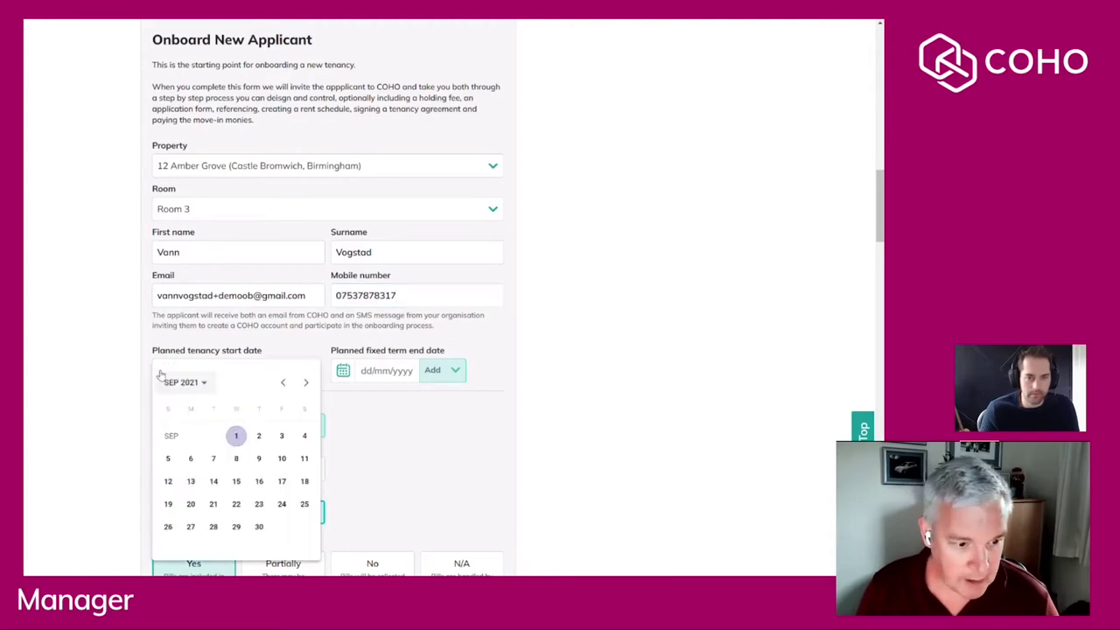
click(281, 436)
click(452, 370)
click(436, 406)
scroll(444, 410, down, 1)
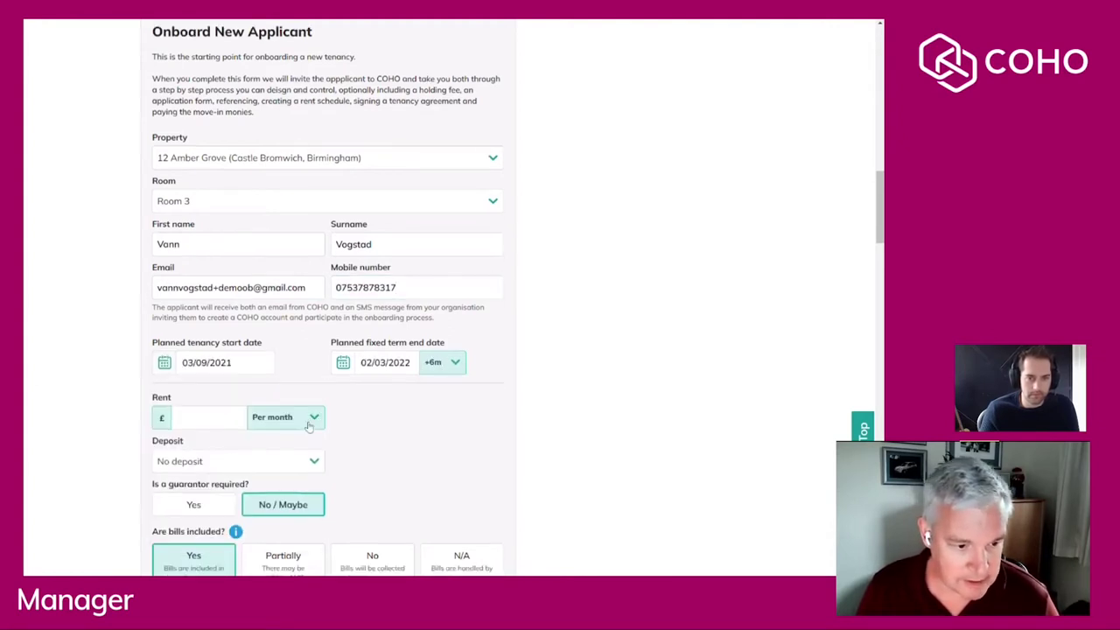
Set monthly rent to £655 and a £655 deposit protection scheme deposit.
click(206, 311)
text(6565)
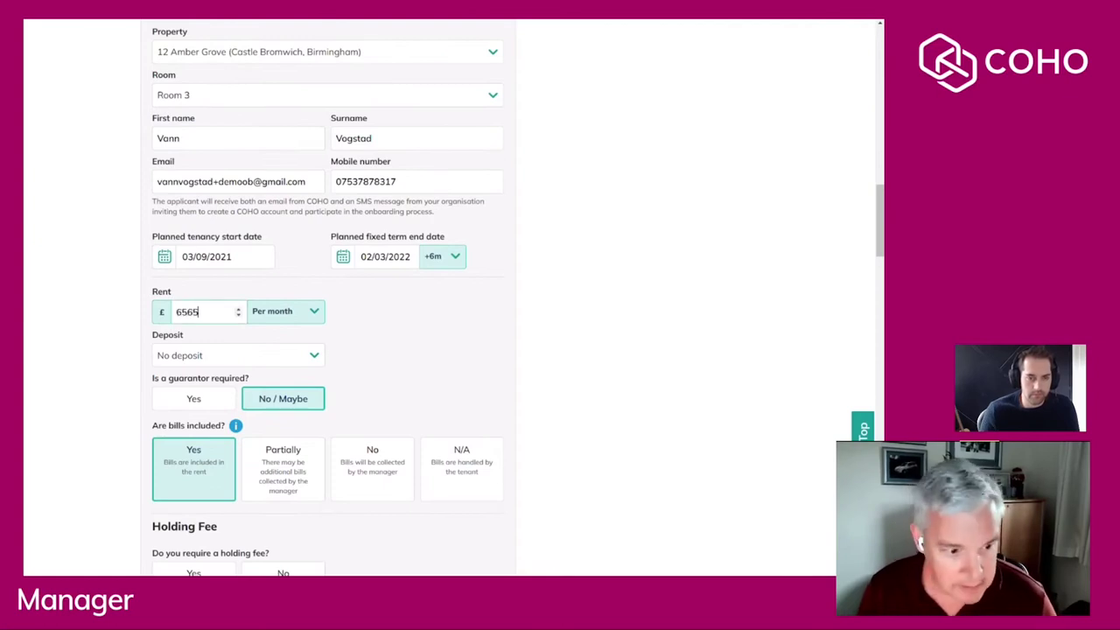
key(BackSpace)
key(BackSpace)
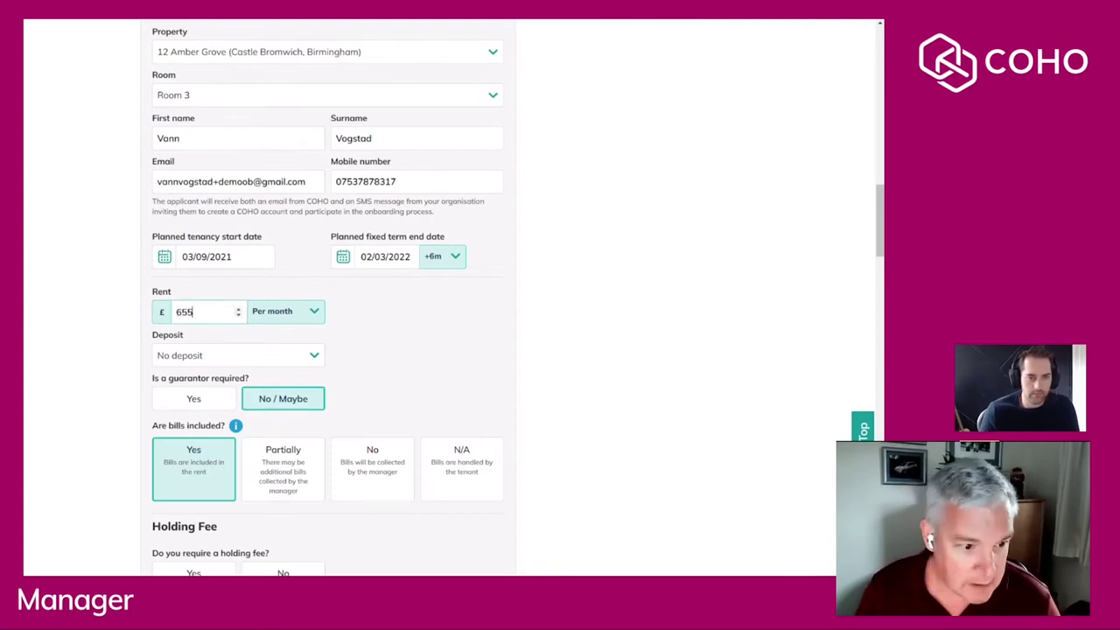
click(224, 357)
click(215, 383)
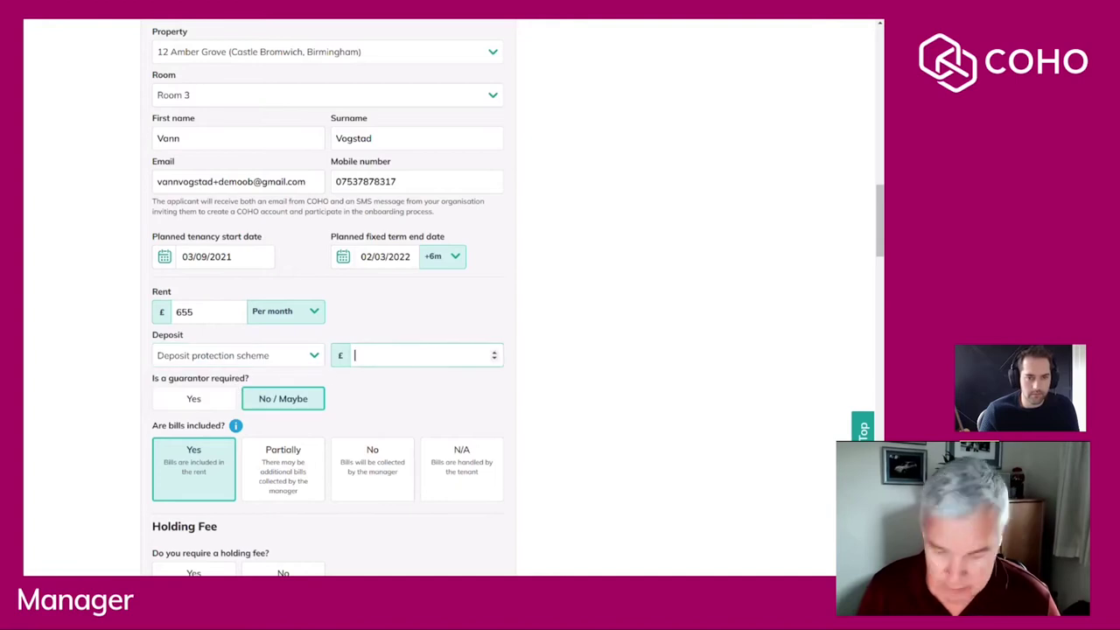
text(655)
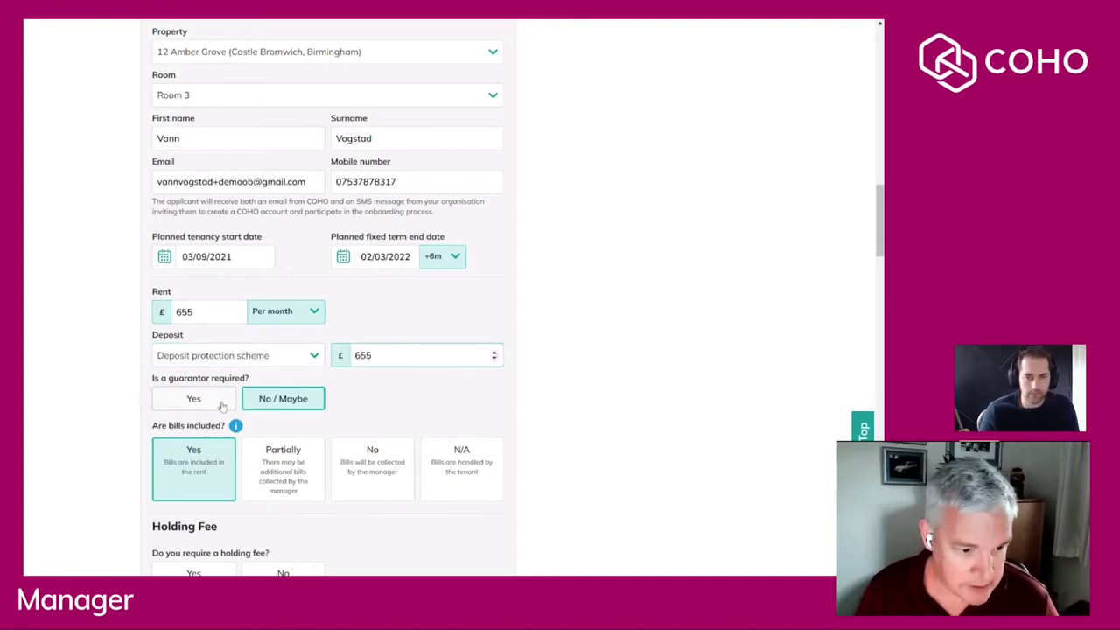
Require a holding fee for the room, set at £151.
scroll(222, 417, down, 1)
scroll(221, 418, down, 3)
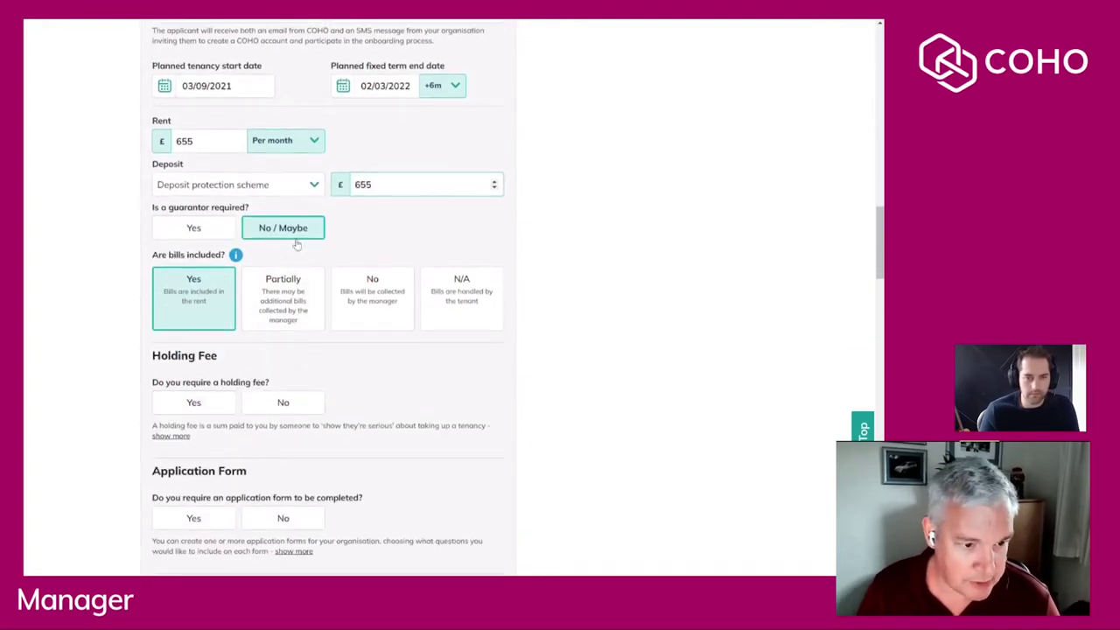
scroll(298, 230, down, 1)
click(218, 352)
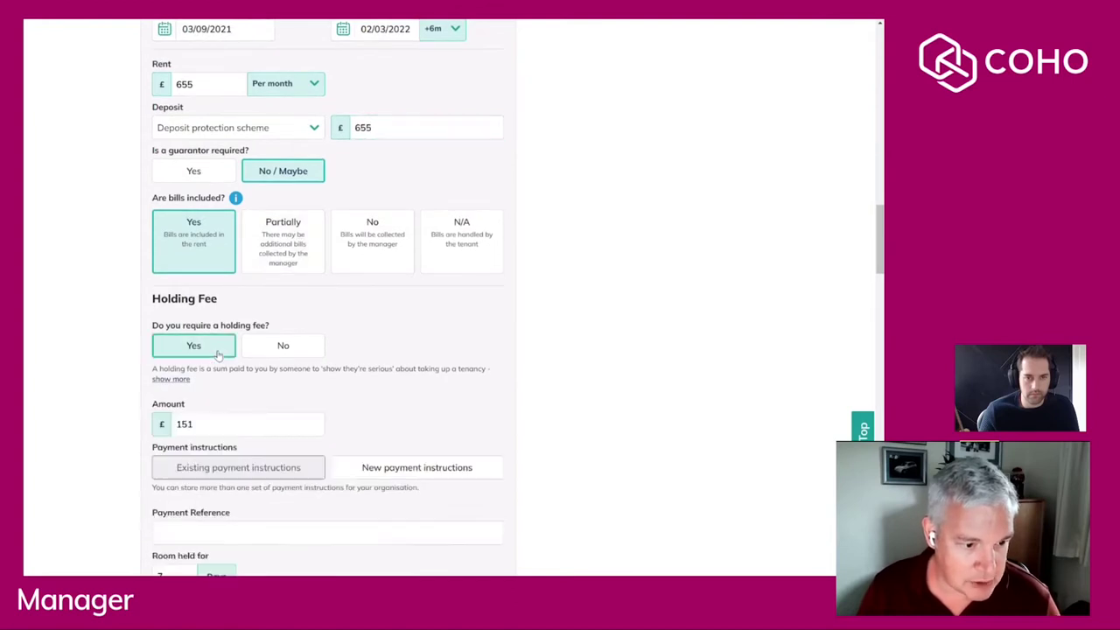
scroll(219, 360, down, 2)
click(315, 308)
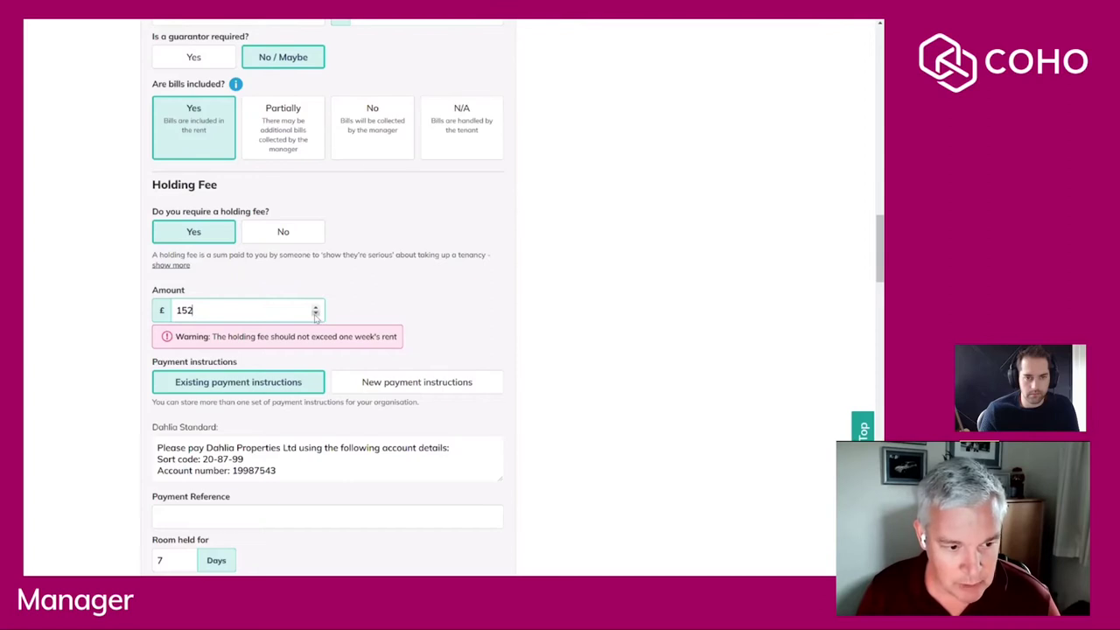
click(316, 314)
scroll(316, 316, down, 2)
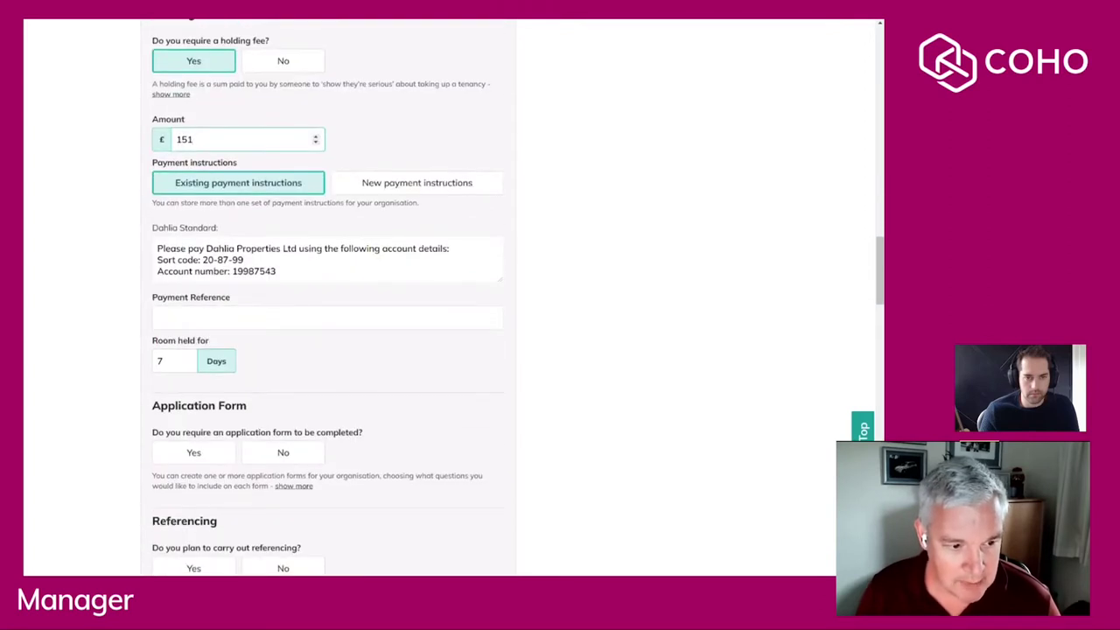
Enter AMBER-3 as the payment reference.
drag(276, 271, 156, 249)
click(158, 317)
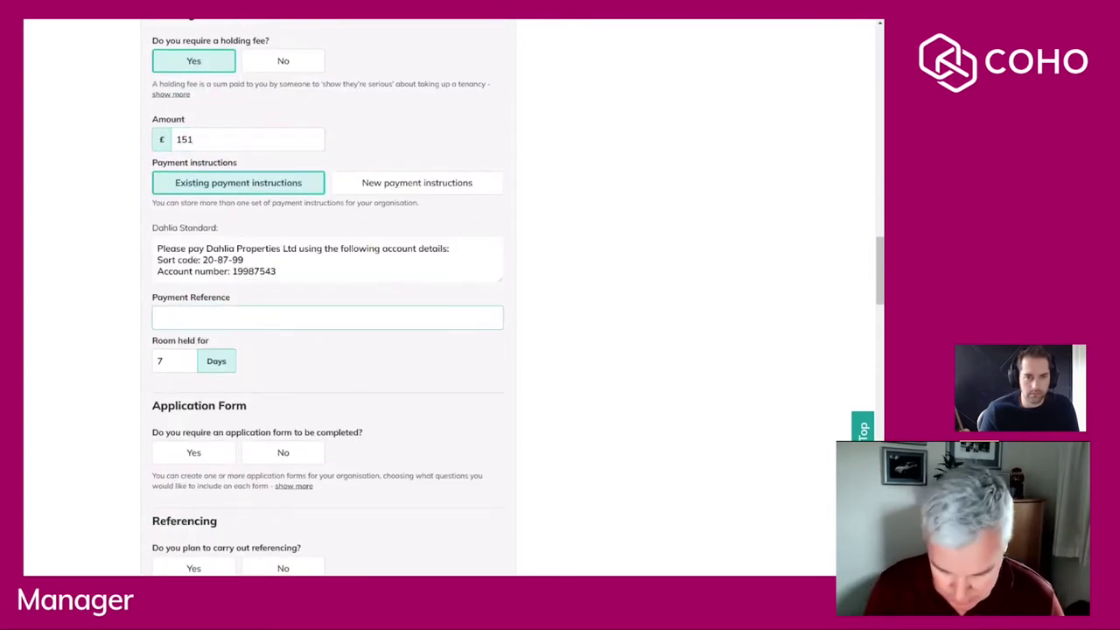
text(AMBE)
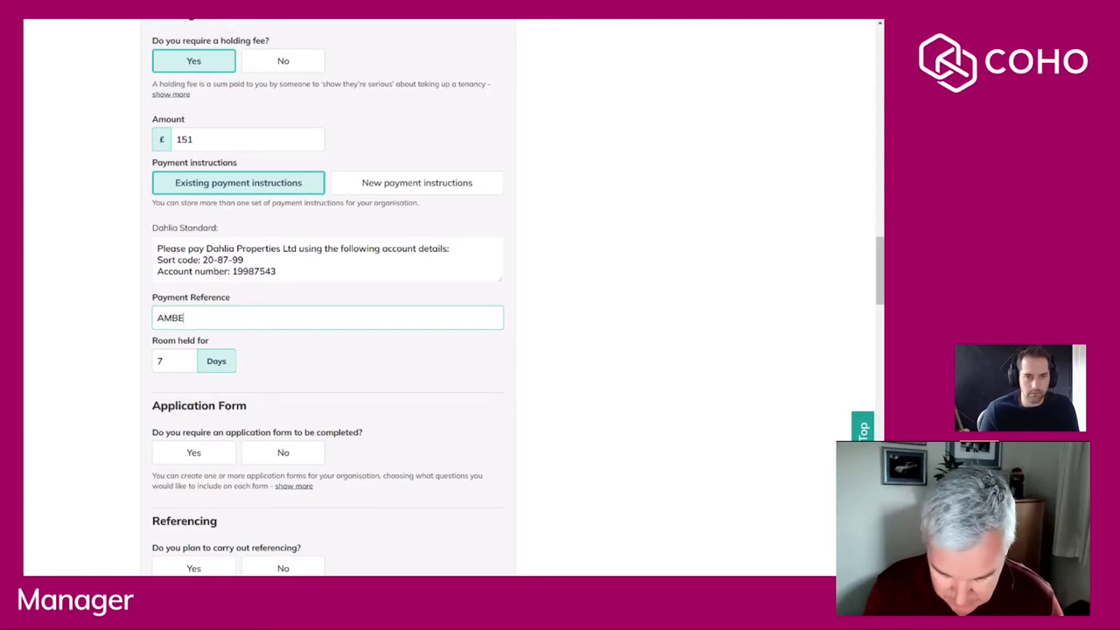
text(R-3)
scroll(194, 332, down, 2)
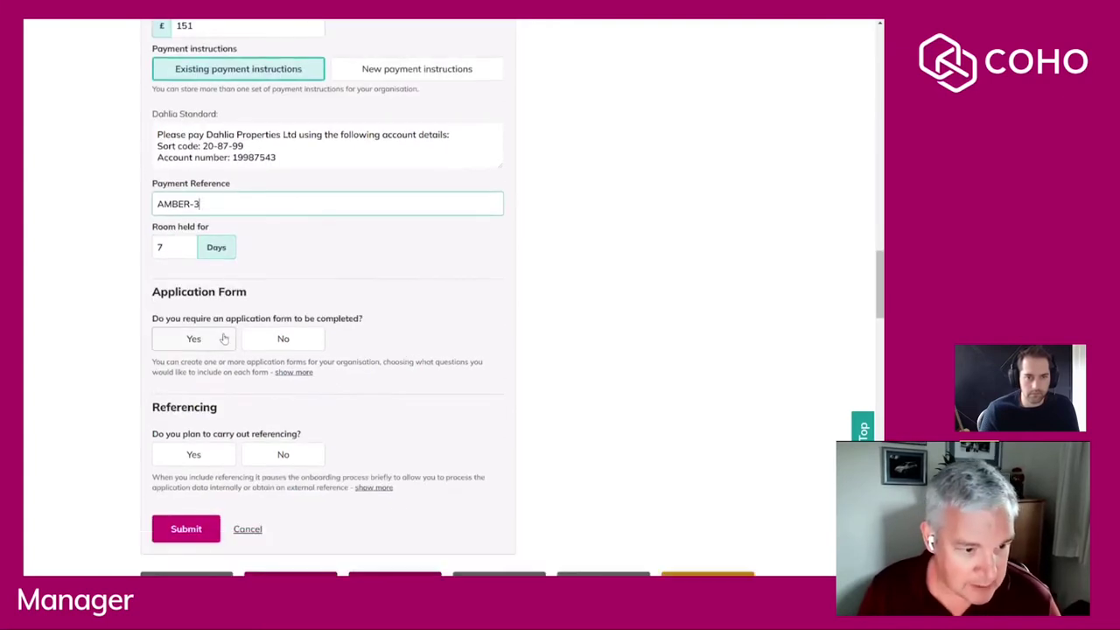
Require a new application form for this onboarding.
click(194, 336)
scroll(192, 346, down, 3)
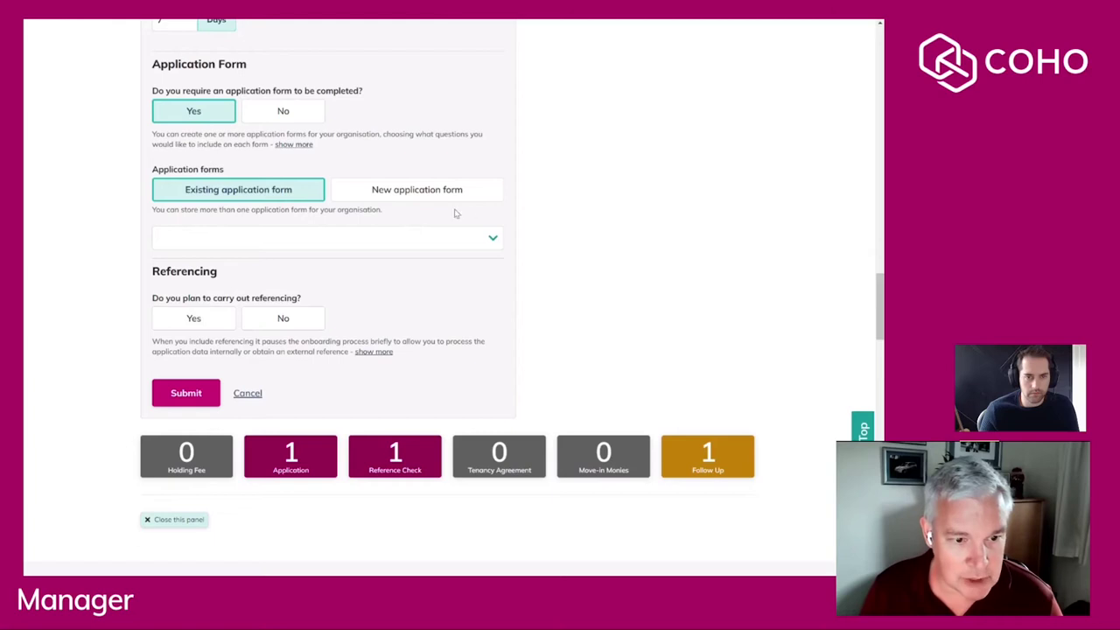
click(415, 190)
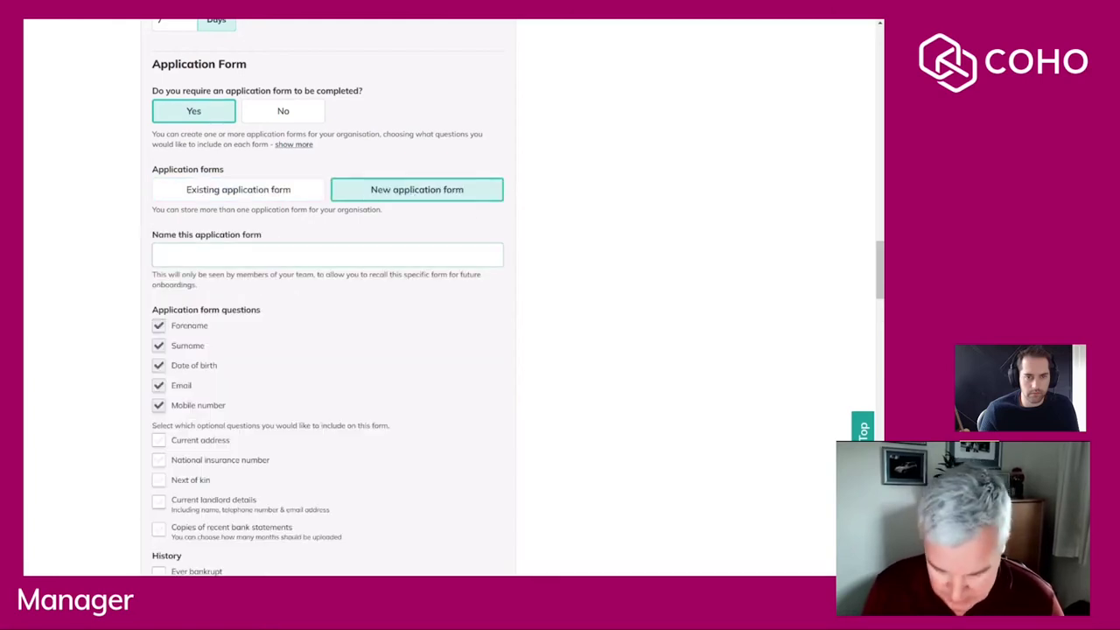
text(Short)
scroll(342, 297, down, 2)
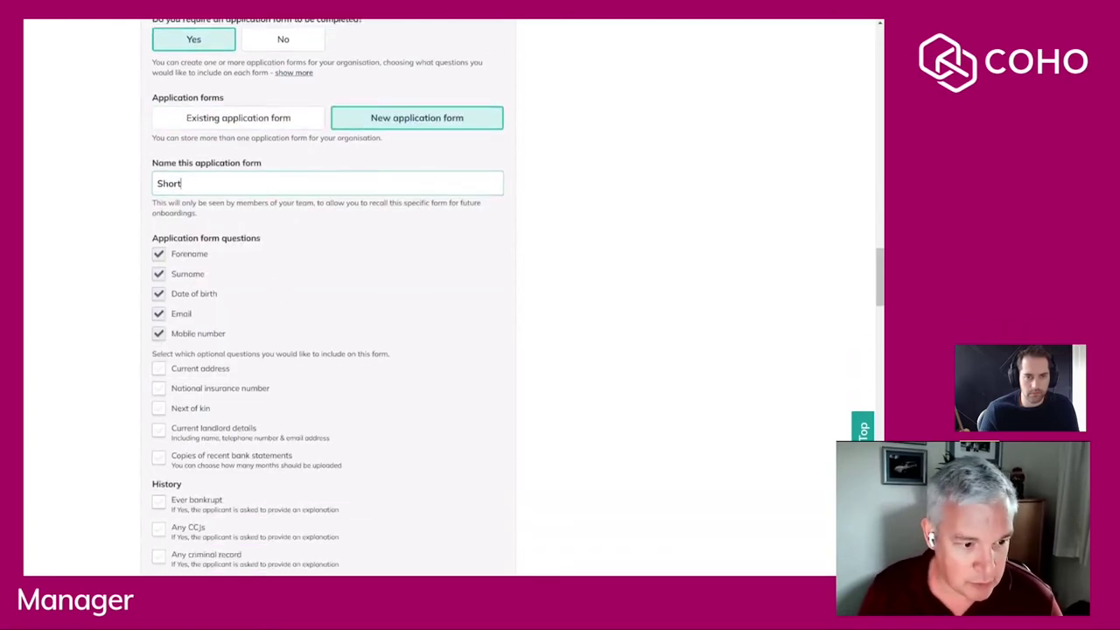
scroll(295, 306, down, 2)
scroll(295, 302, down, 2)
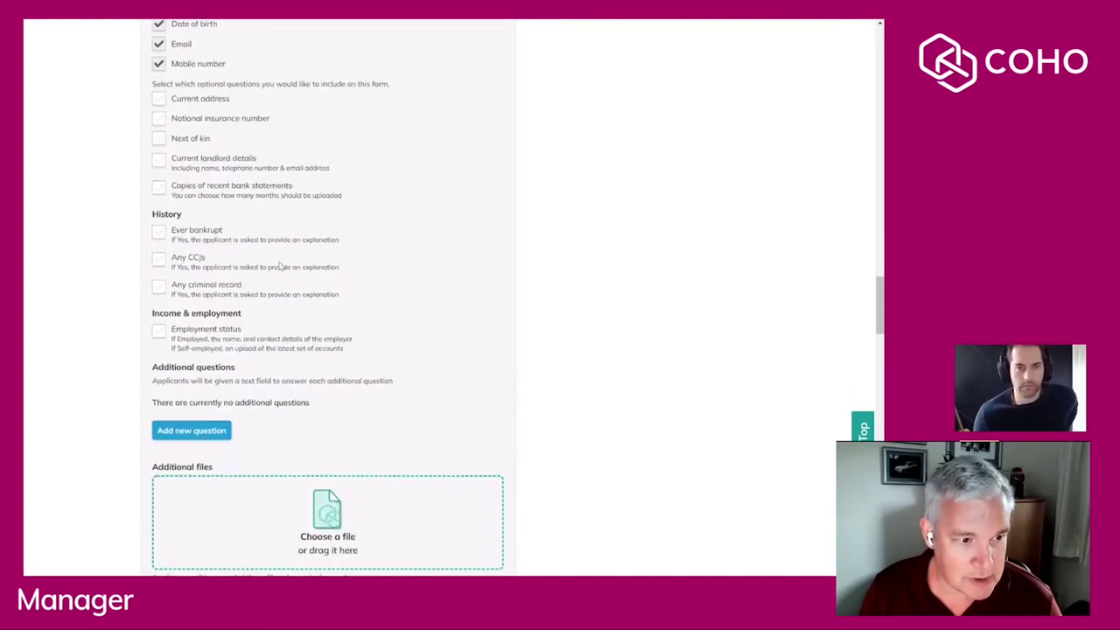
scroll(254, 319, down, 2)
scroll(253, 319, down, 2)
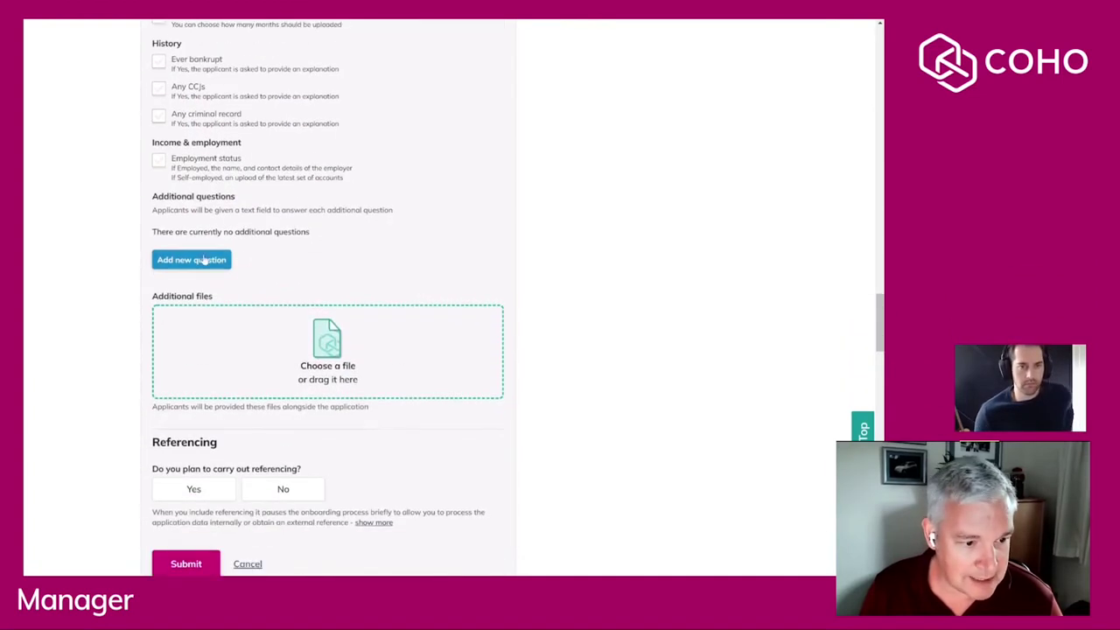
Add the additional question "Ever lived in a house share before?".
click(210, 258)
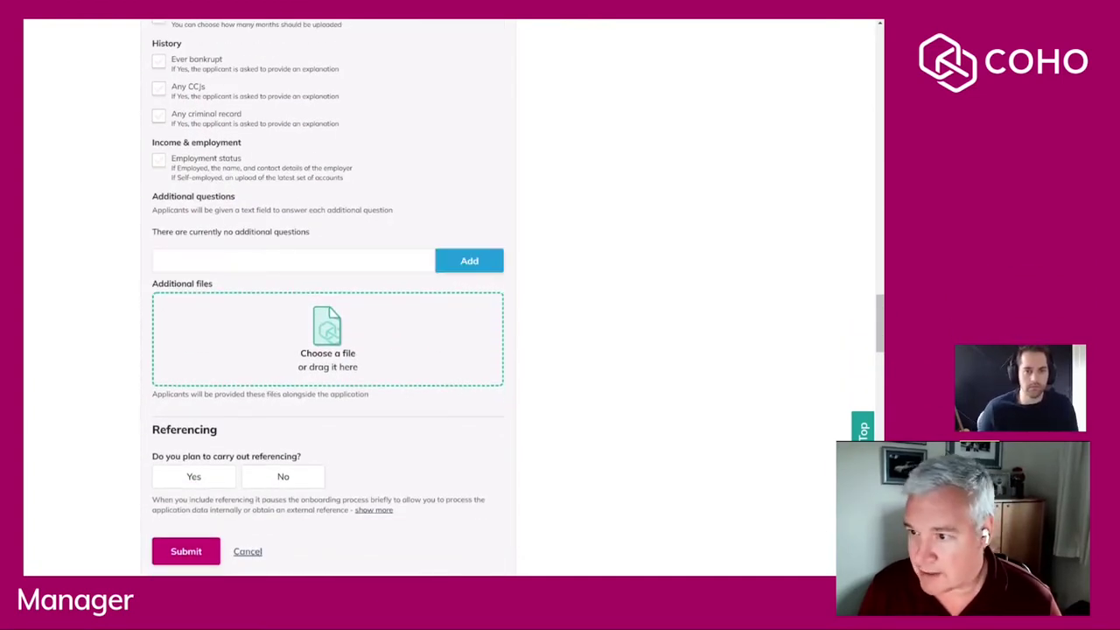
text(Ever lived in a house share before?)
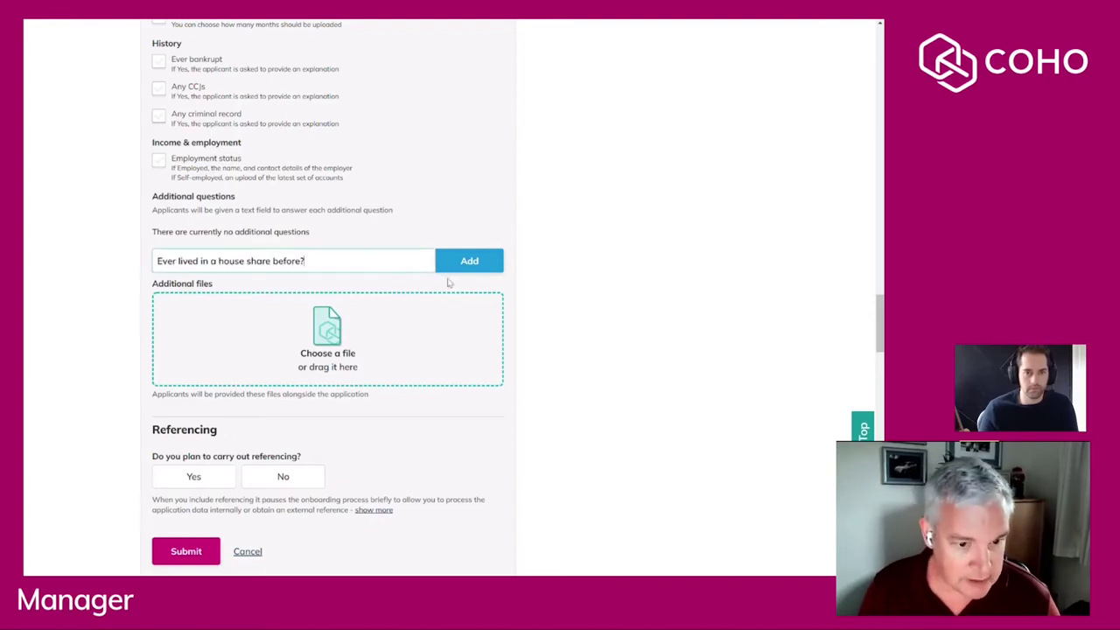
click(469, 262)
Choose Yes to carry out referencing.
scroll(260, 358, down, 1)
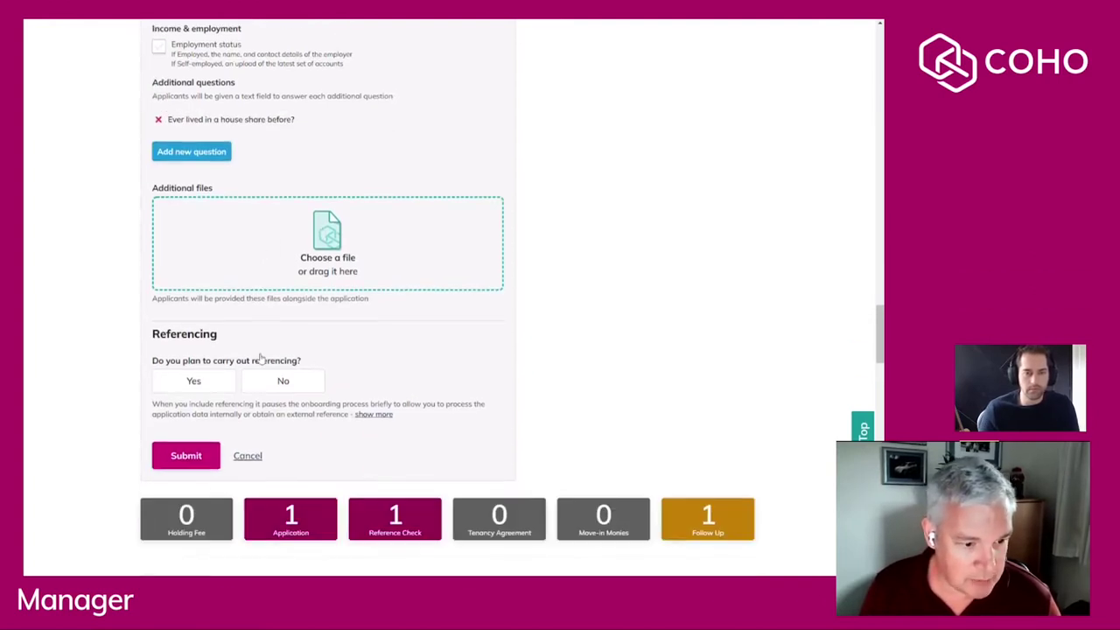
click(212, 381)
scroll(197, 394, down, 1)
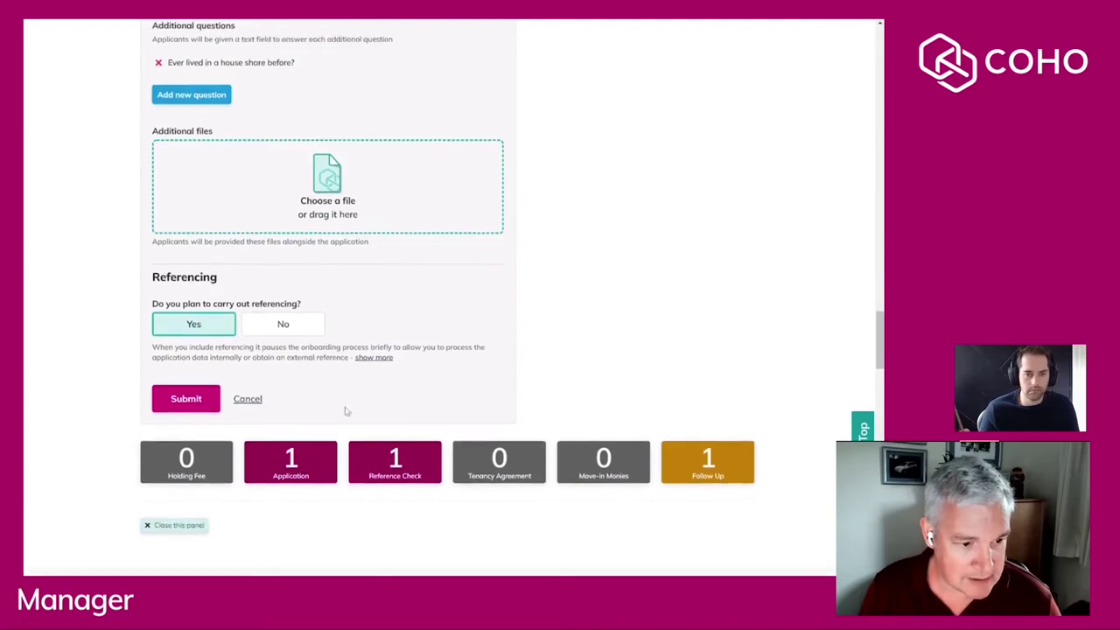
click(187, 401)
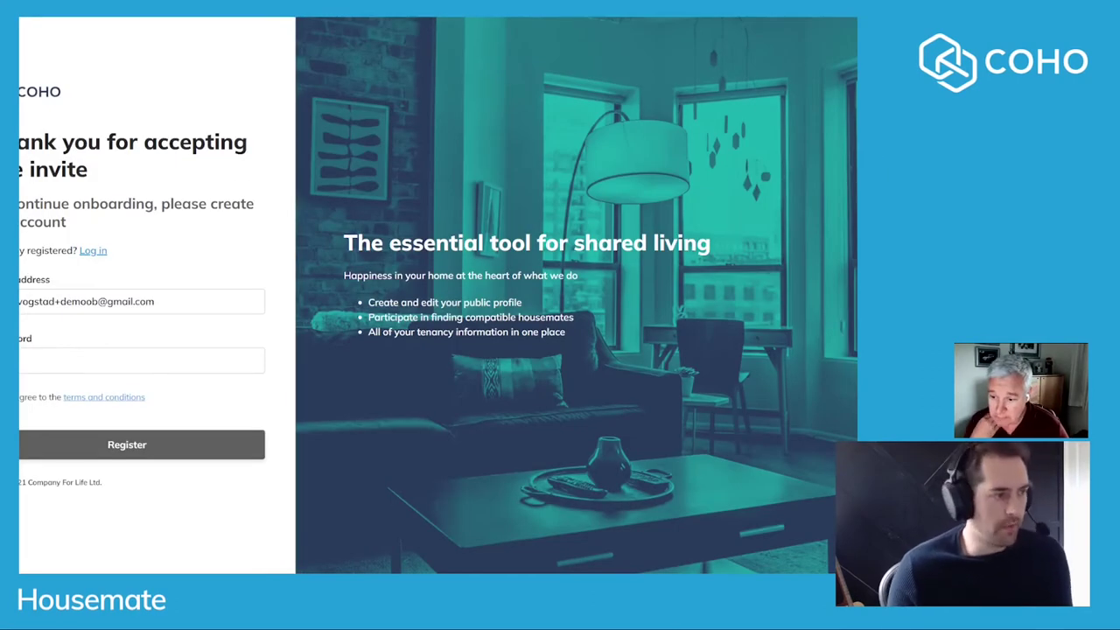
Enter a password for the applicant's account and register it from the invite.
click(48, 358)
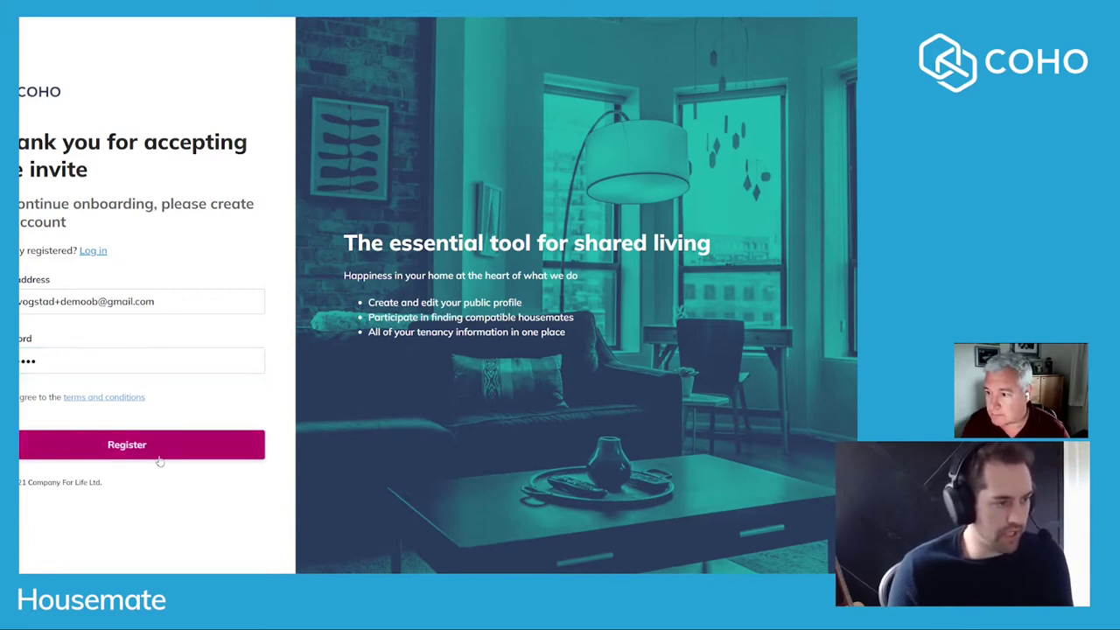
click(132, 444)
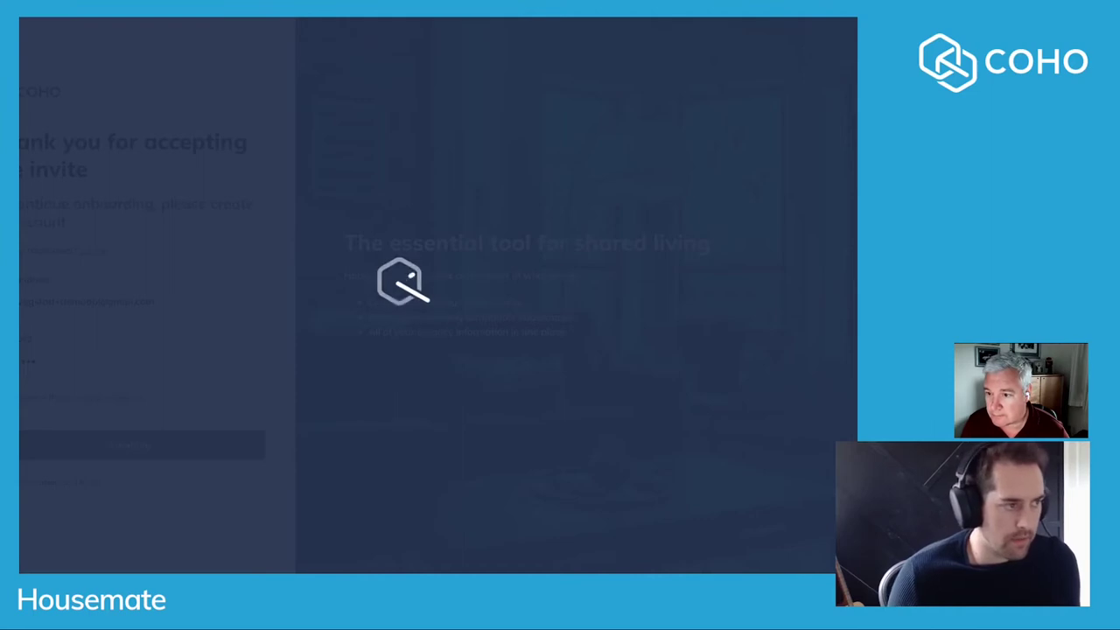
Set birthdate 01/09/2003, gender Male, crop the profile photo and agree to share details.
scroll(437, 295, down, 3)
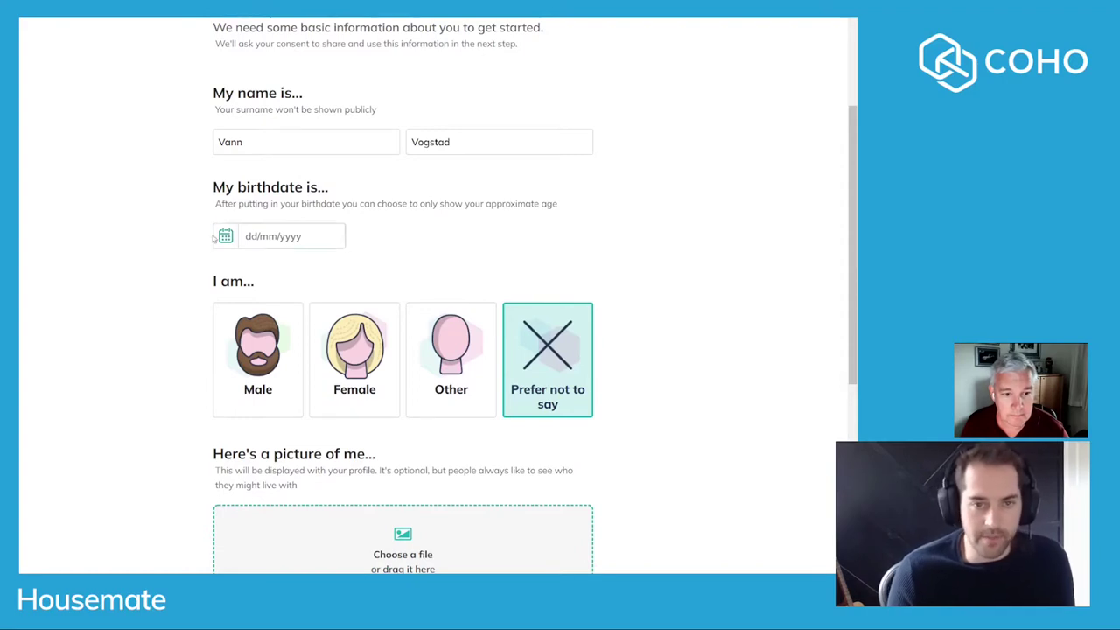
click(268, 238)
click(254, 331)
scroll(161, 324, down, 2)
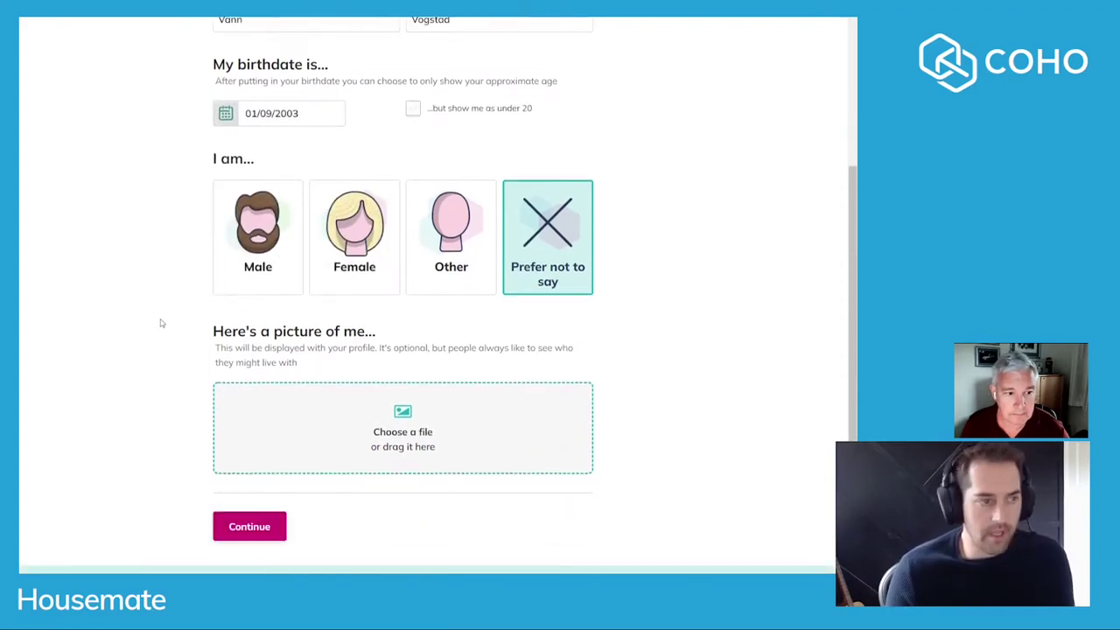
scroll(101, 323, down, 2)
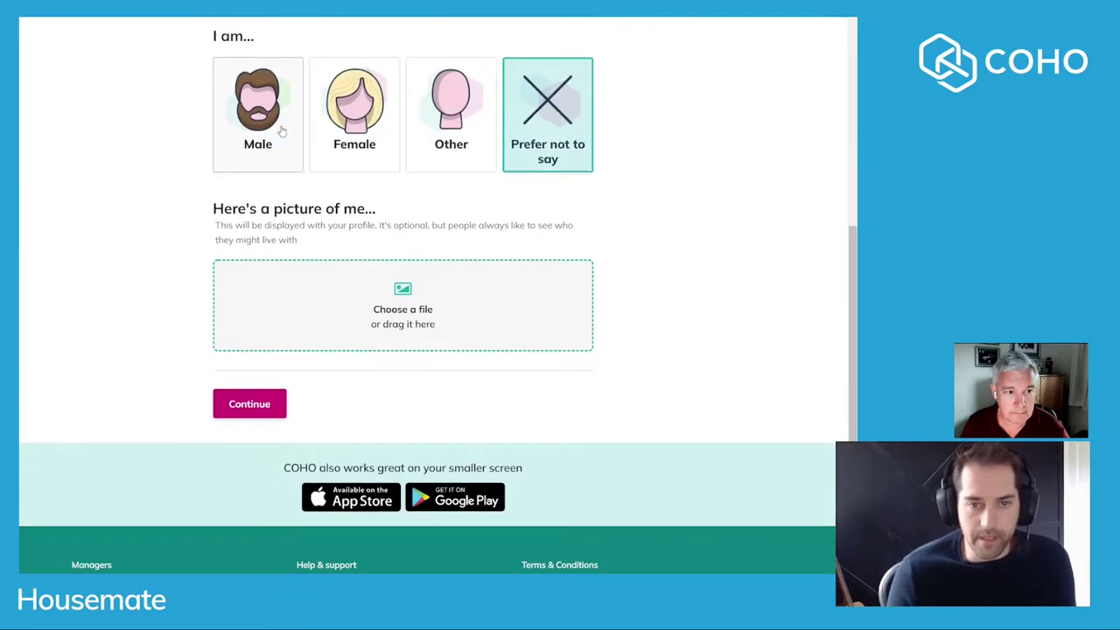
click(257, 114)
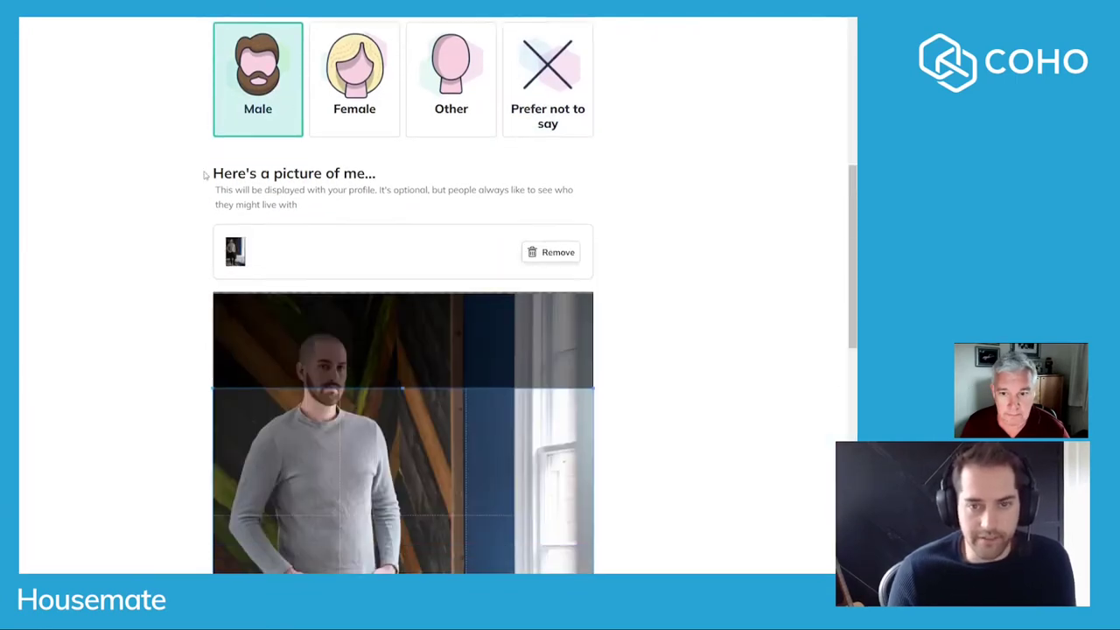
scroll(306, 329, down, 10)
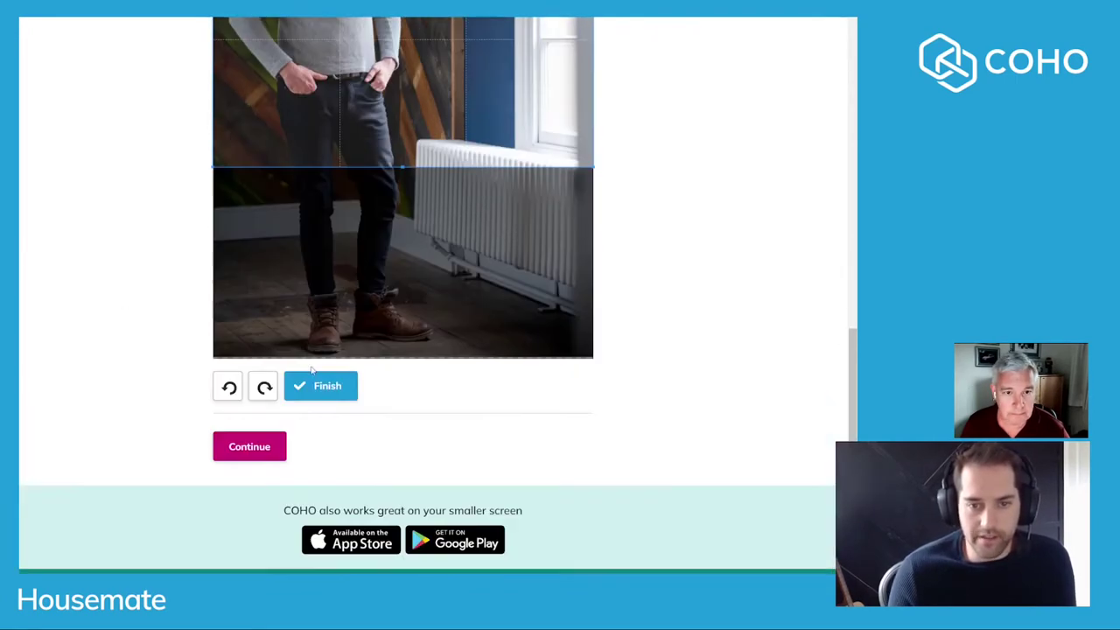
click(317, 385)
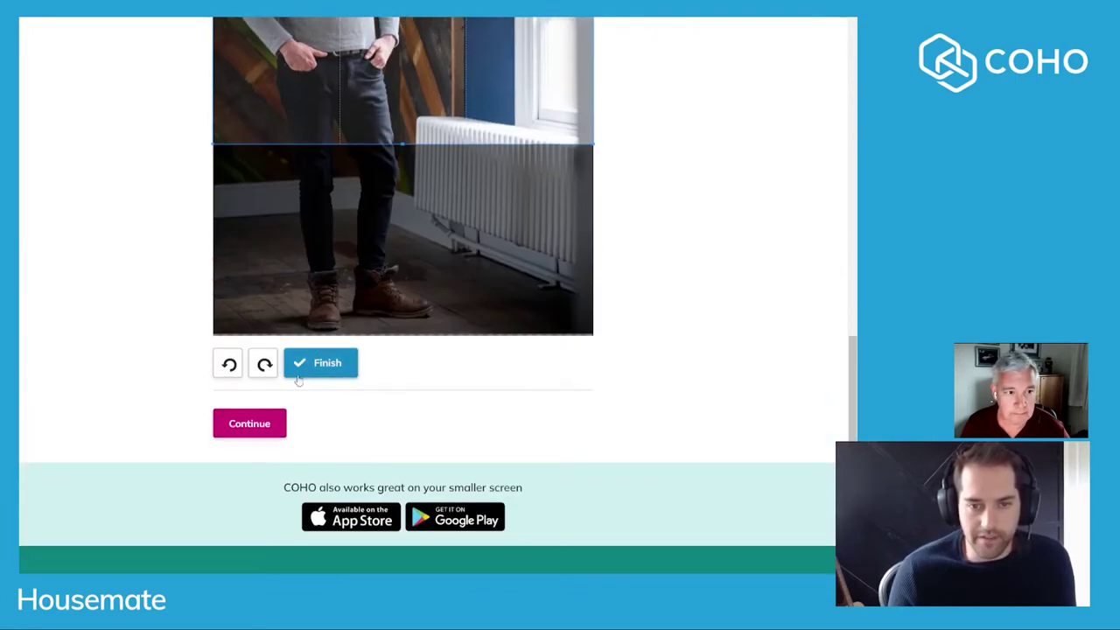
click(253, 284)
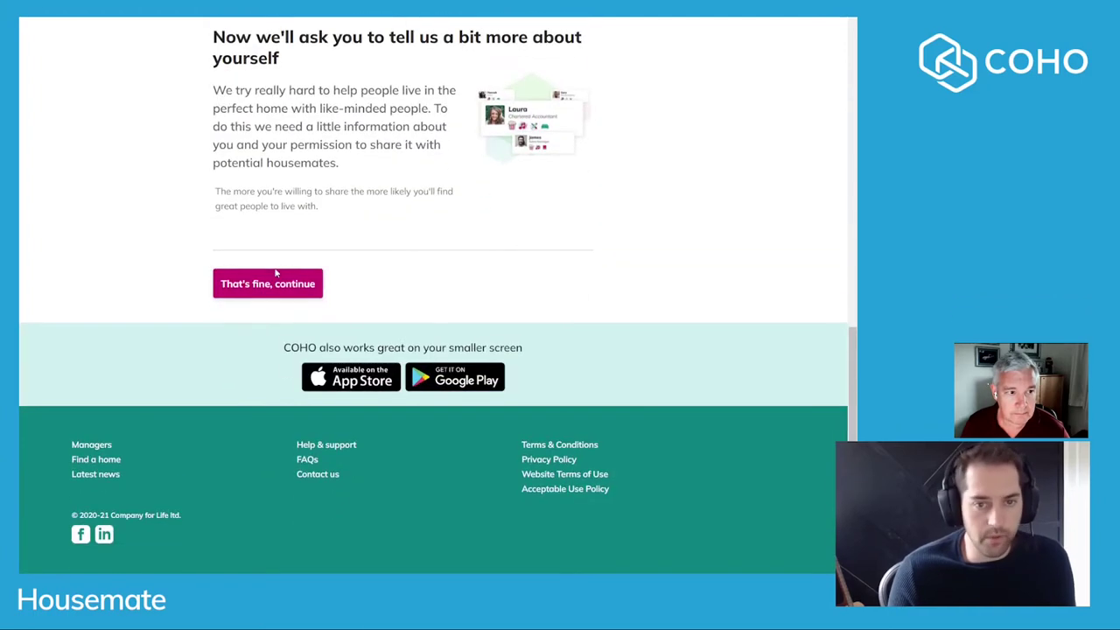
click(270, 294)
Mark the housemate as a Professional working as a Software Developer.
click(287, 220)
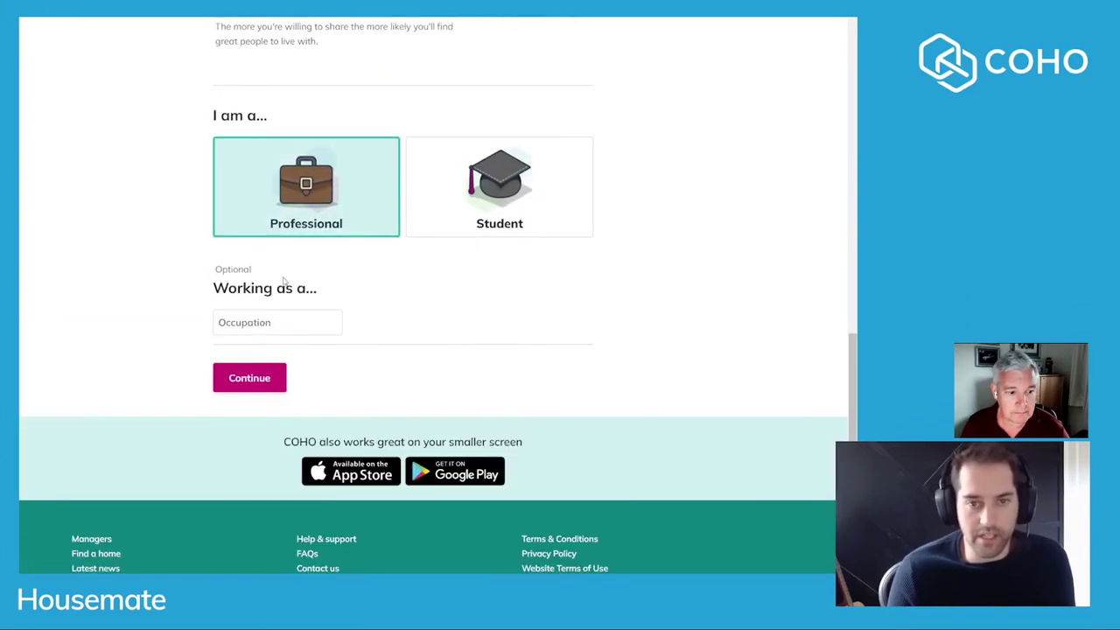
click(300, 324)
text(S)
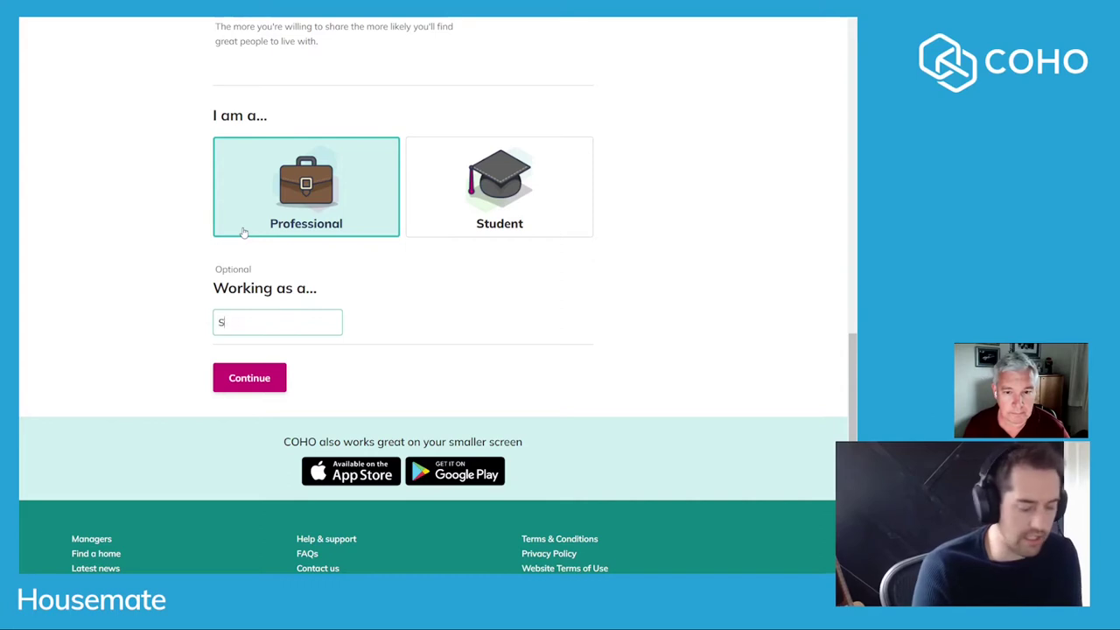
text(oftware)
click(260, 371)
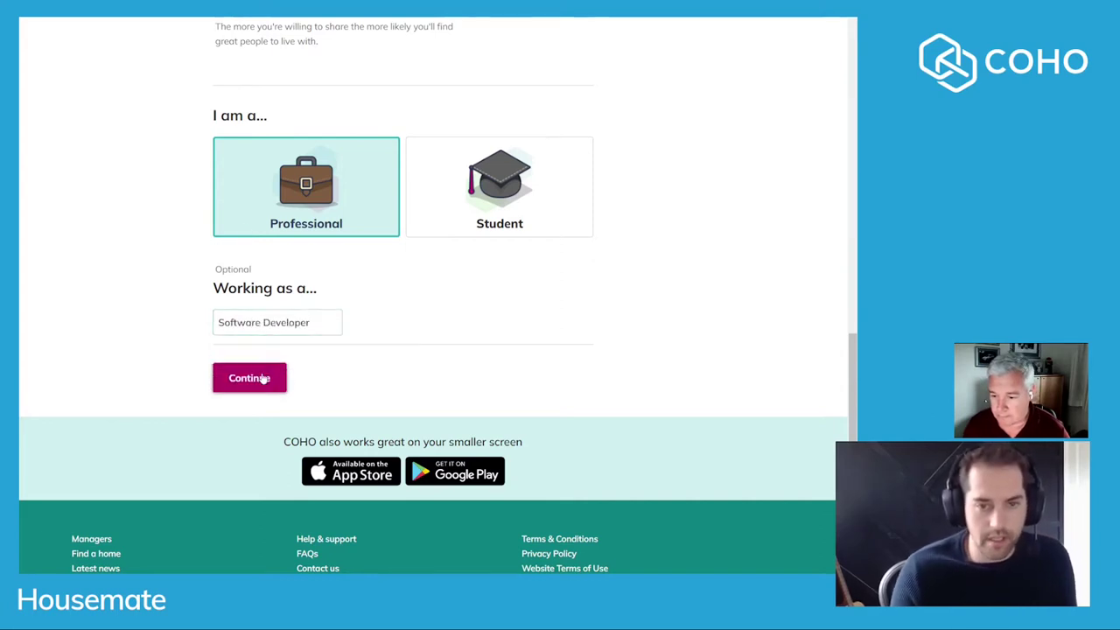
click(262, 379)
Choose Arts & Crafts and Movies as interests and submit the profile.
scroll(313, 244, down, 2)
click(258, 185)
click(258, 280)
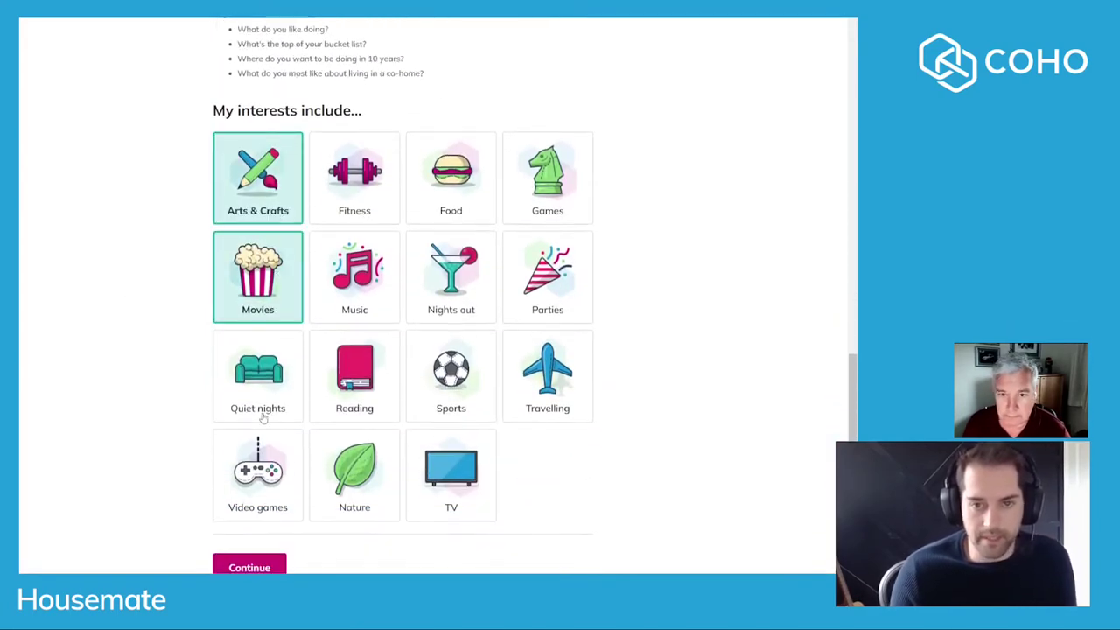
scroll(262, 403, down, 2)
click(251, 449)
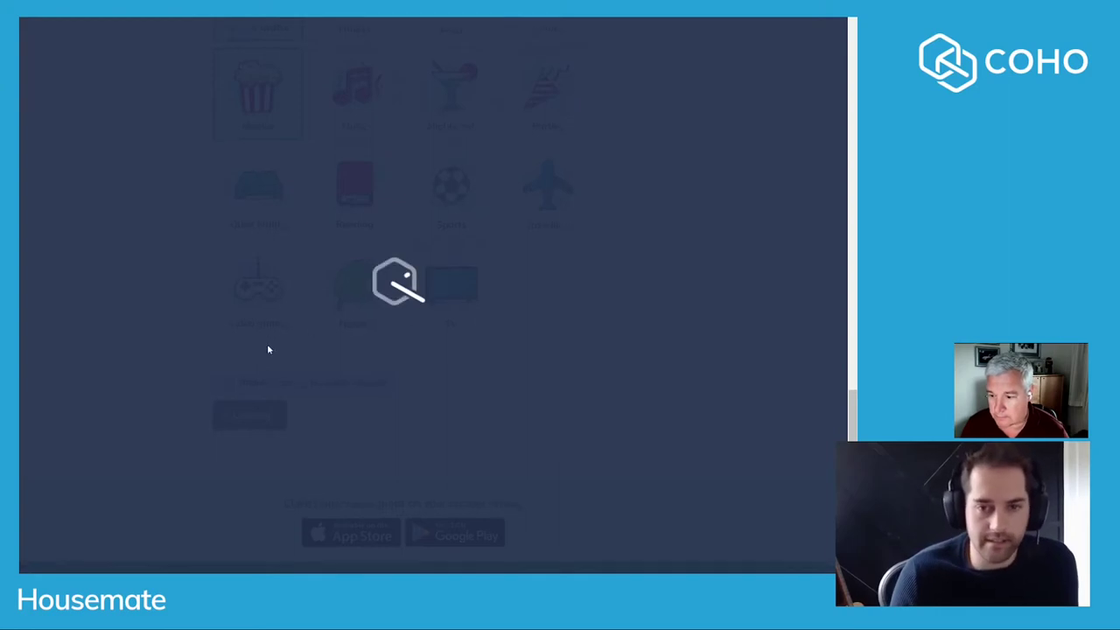
Mark the £151 holding fee as paid under Reserve the room, then expand Tell us about you.
scroll(267, 347, down, 2)
scroll(265, 351, down, 2)
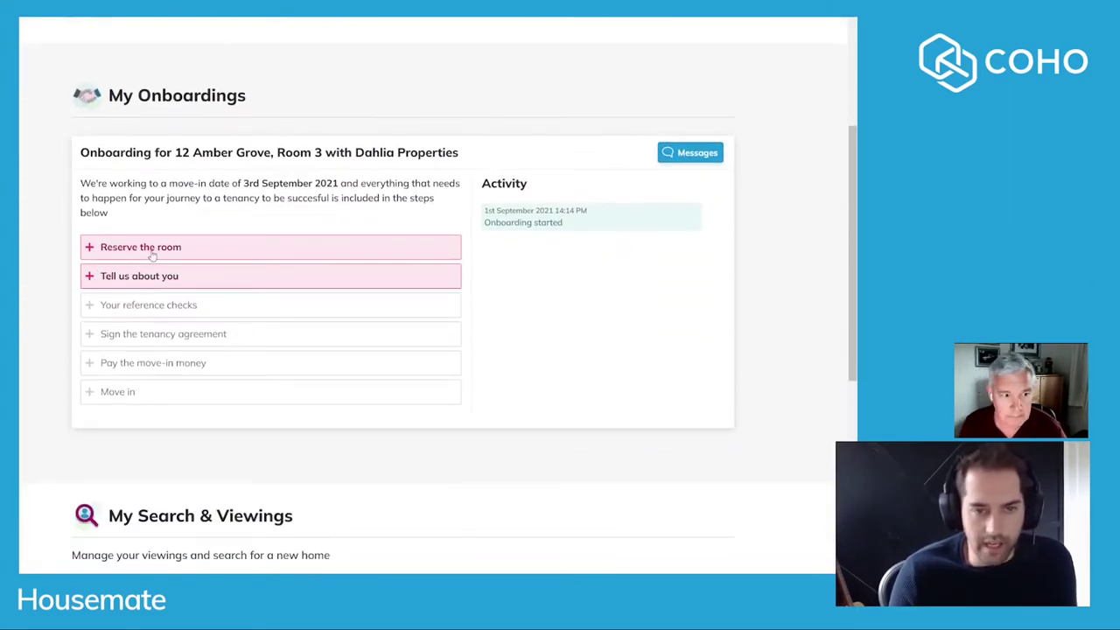
scroll(167, 284, down, 1)
click(188, 187)
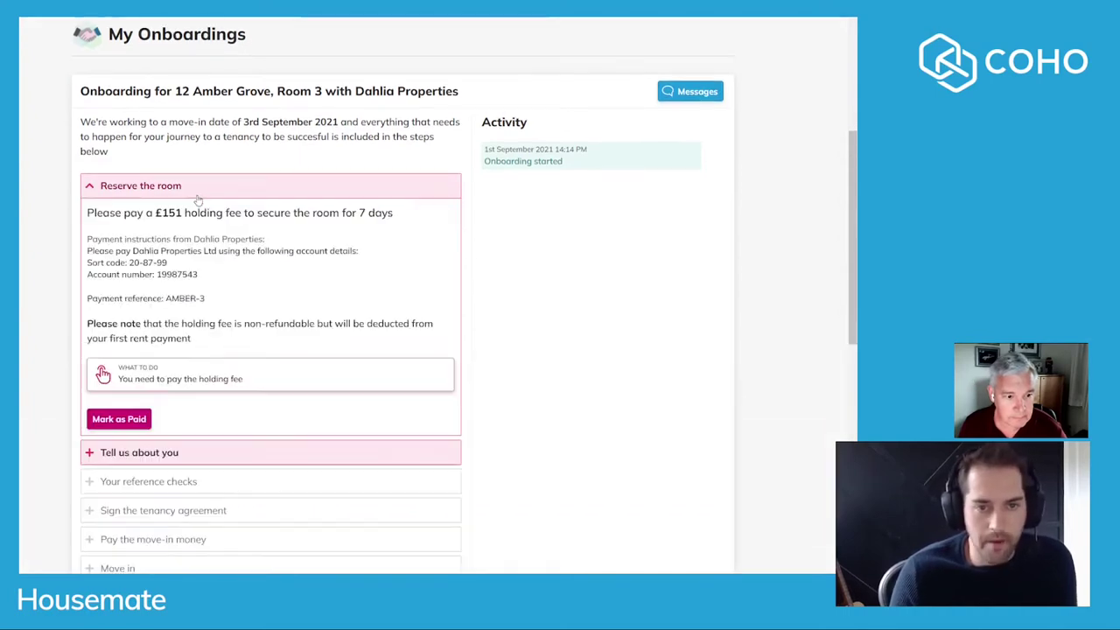
scroll(201, 198, down, 1)
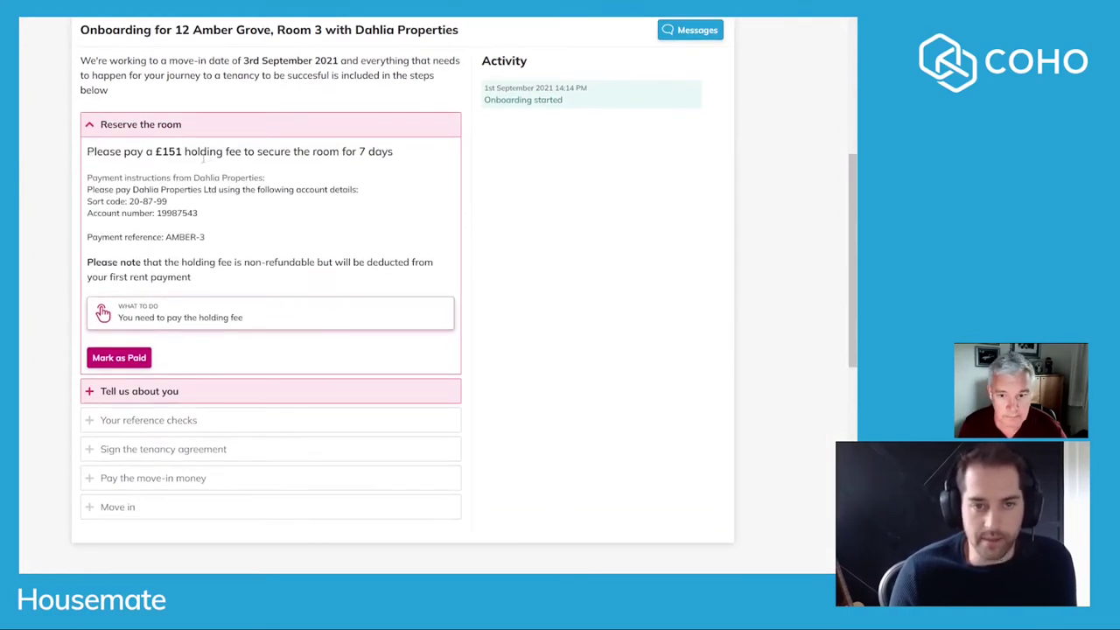
drag(161, 151, 176, 152)
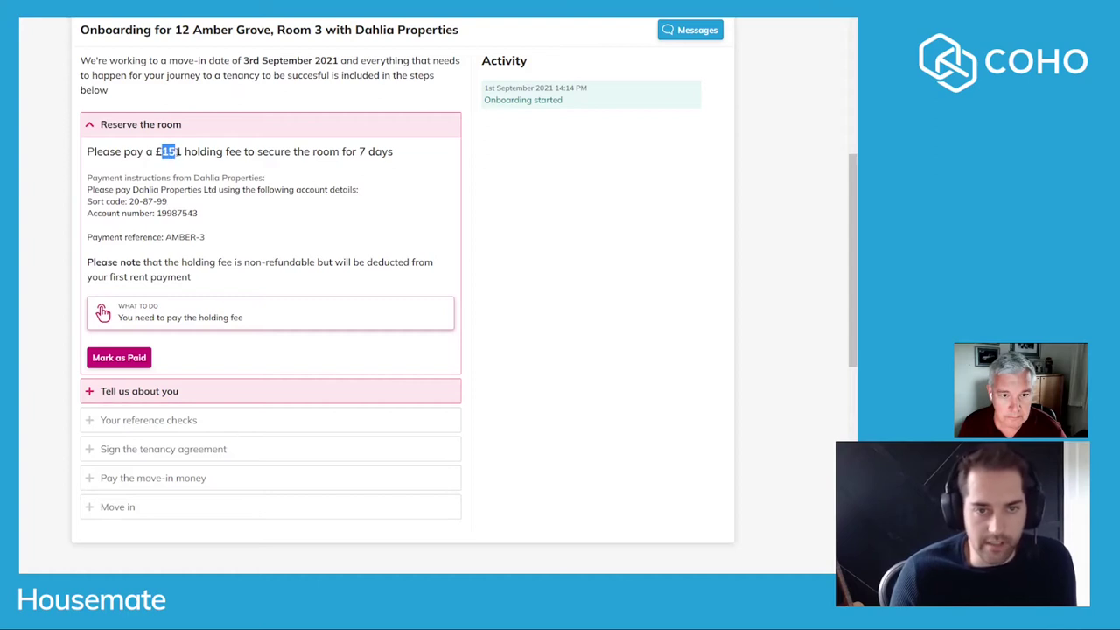
click(331, 182)
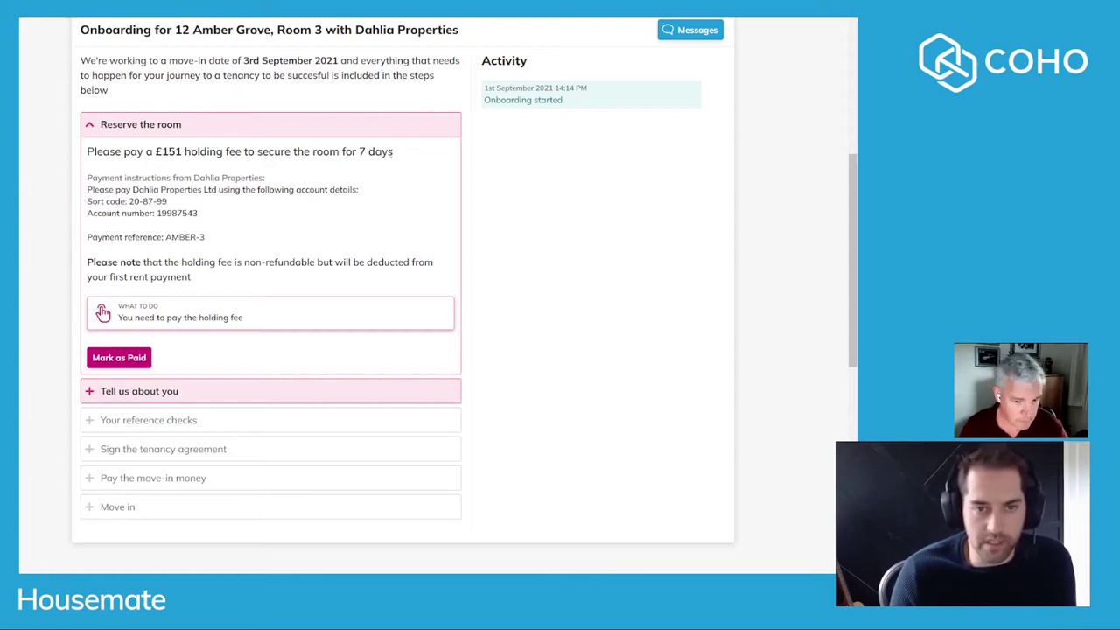
drag(200, 219, 84, 200)
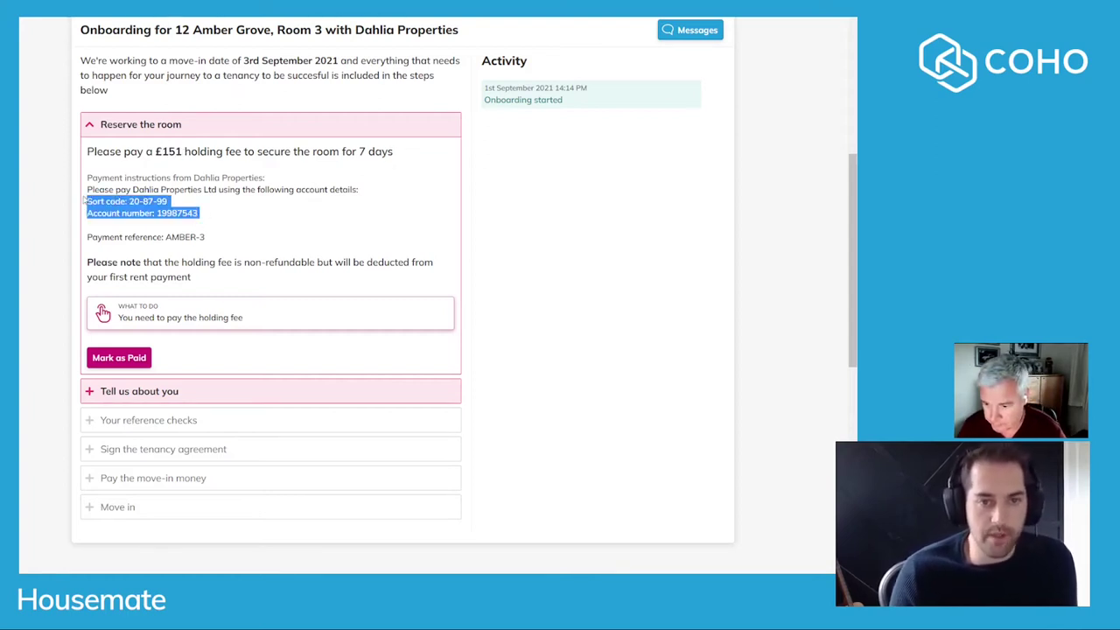
click(208, 246)
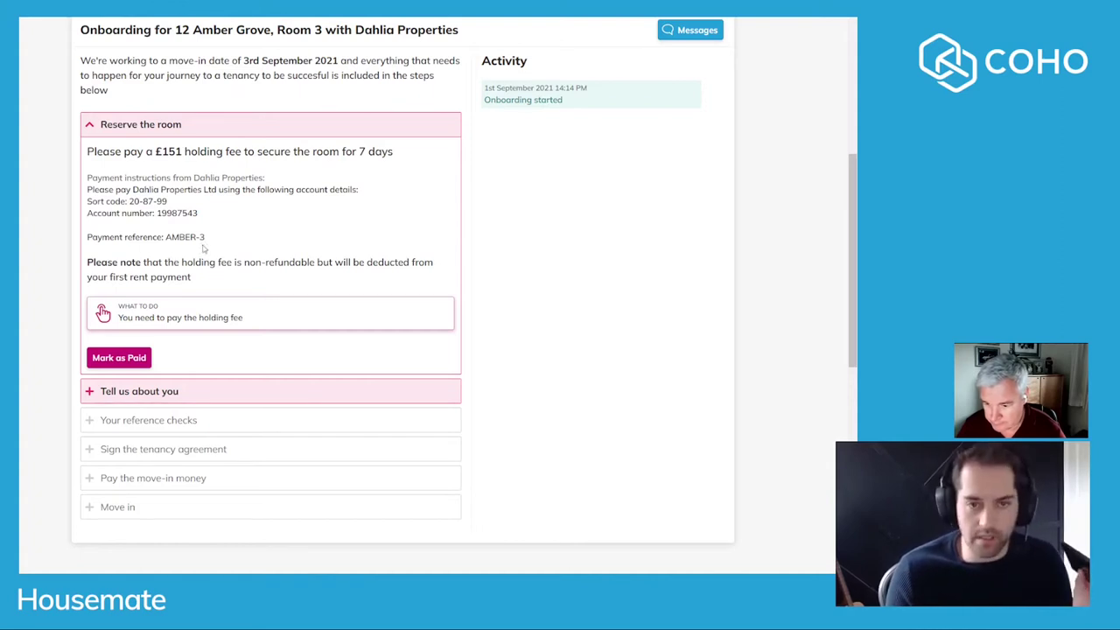
click(122, 358)
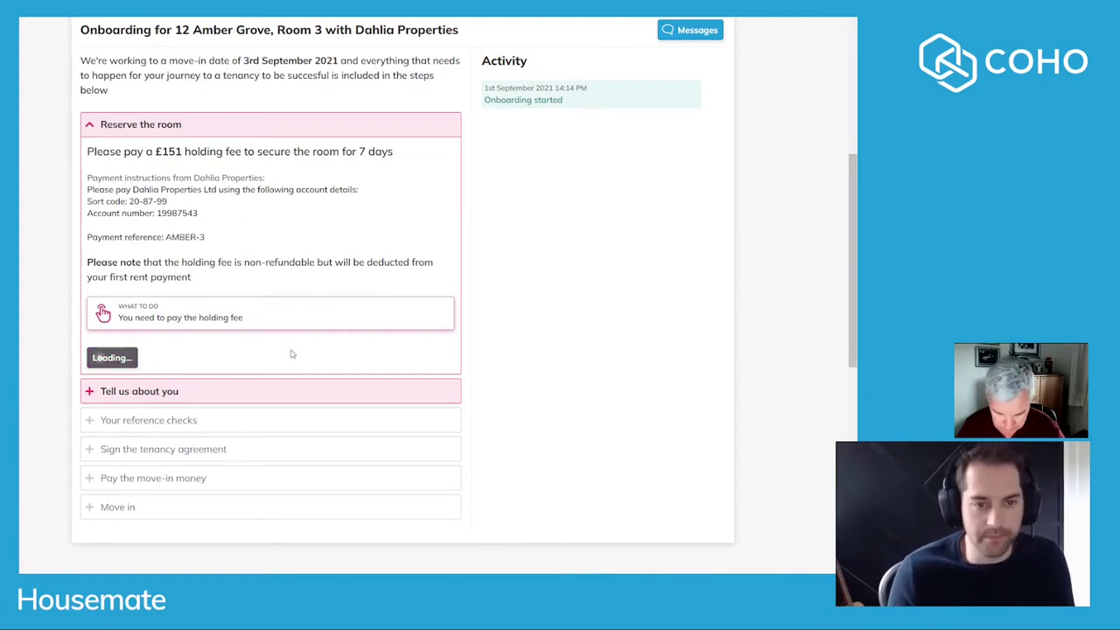
click(165, 175)
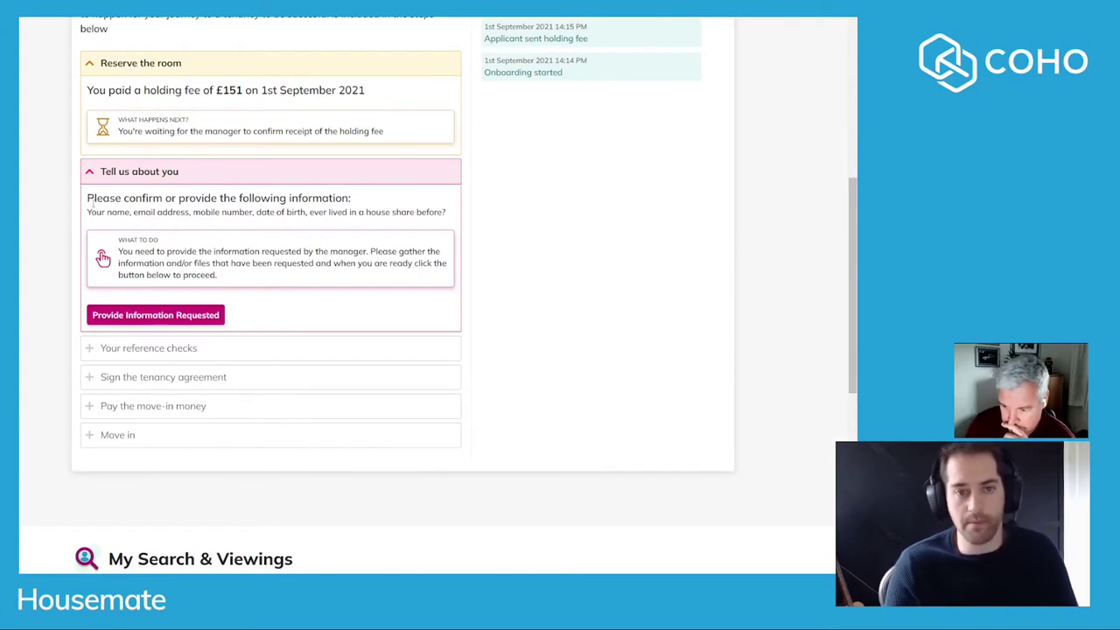
Pick the 1st as date of birth and answer the house-share question "No, but I'm excited to".
click(136, 315)
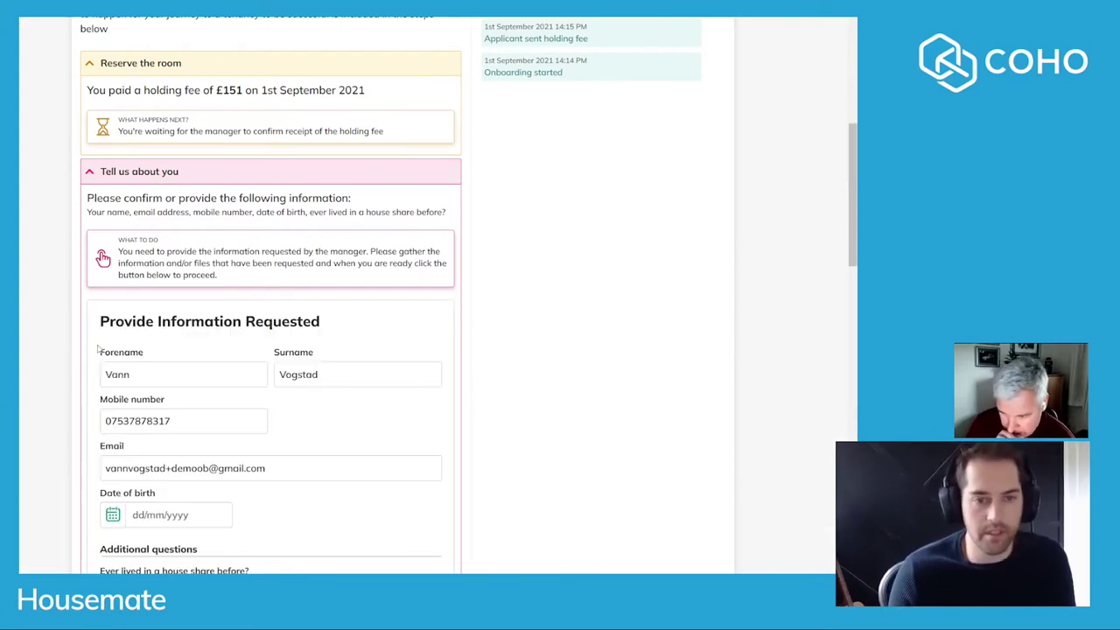
scroll(49, 343, down, 3)
scroll(168, 244, down, 2)
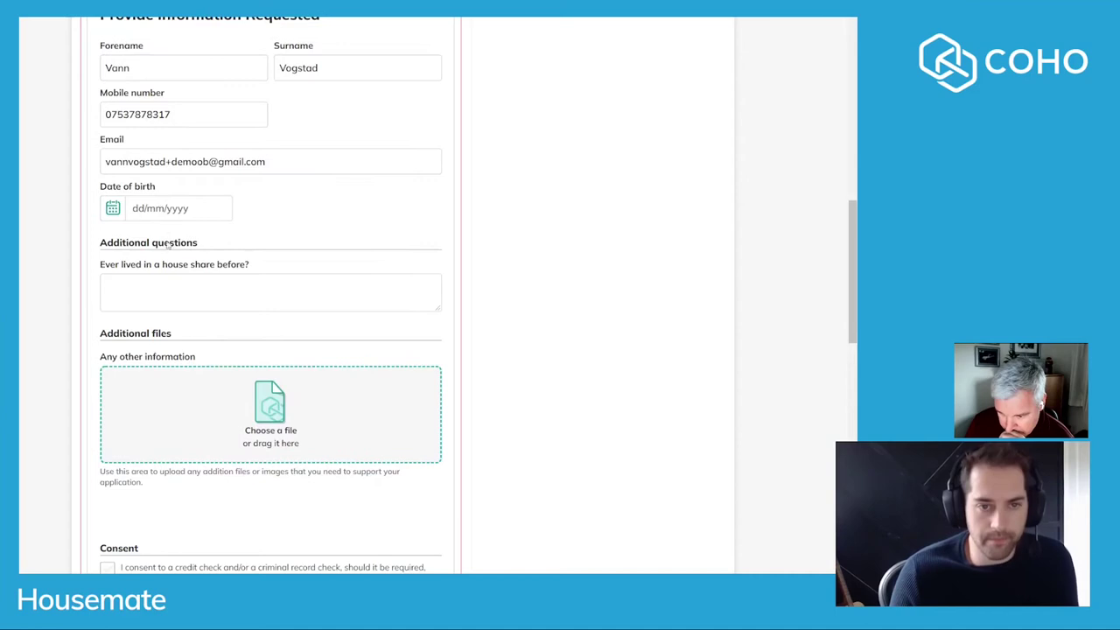
click(125, 208)
click(140, 303)
scroll(157, 263, down, 2)
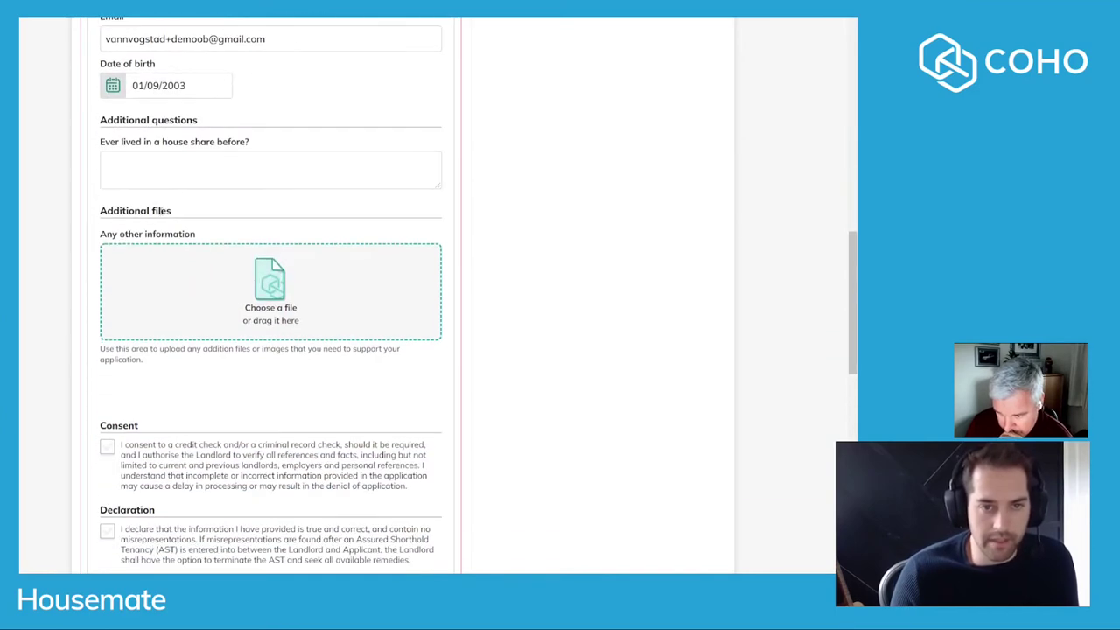
click(177, 182)
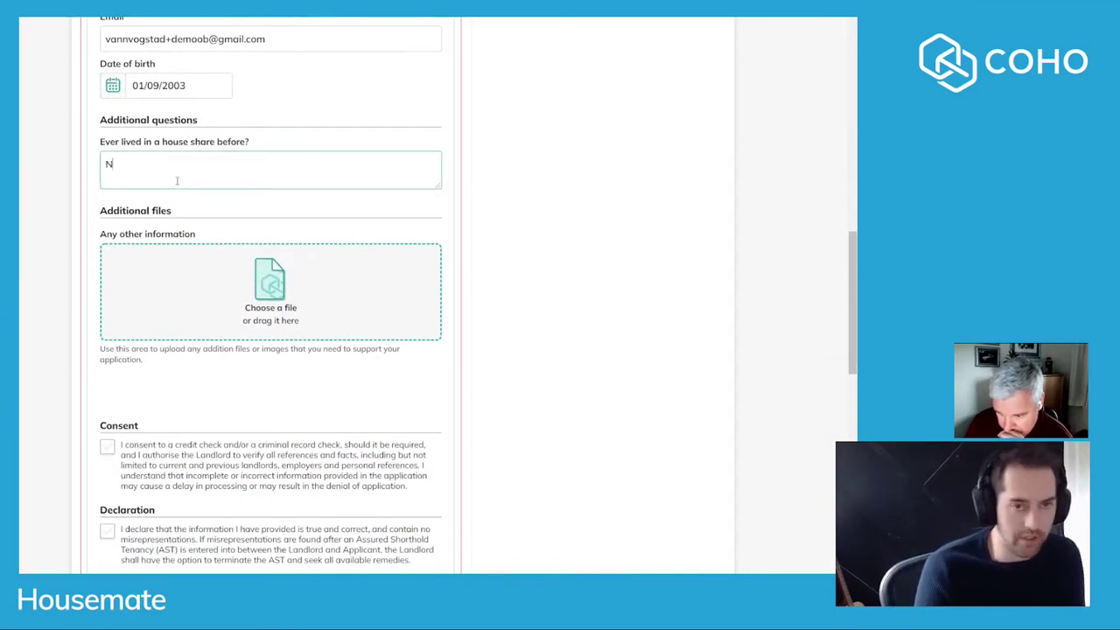
text(No, but I'm excited to.)
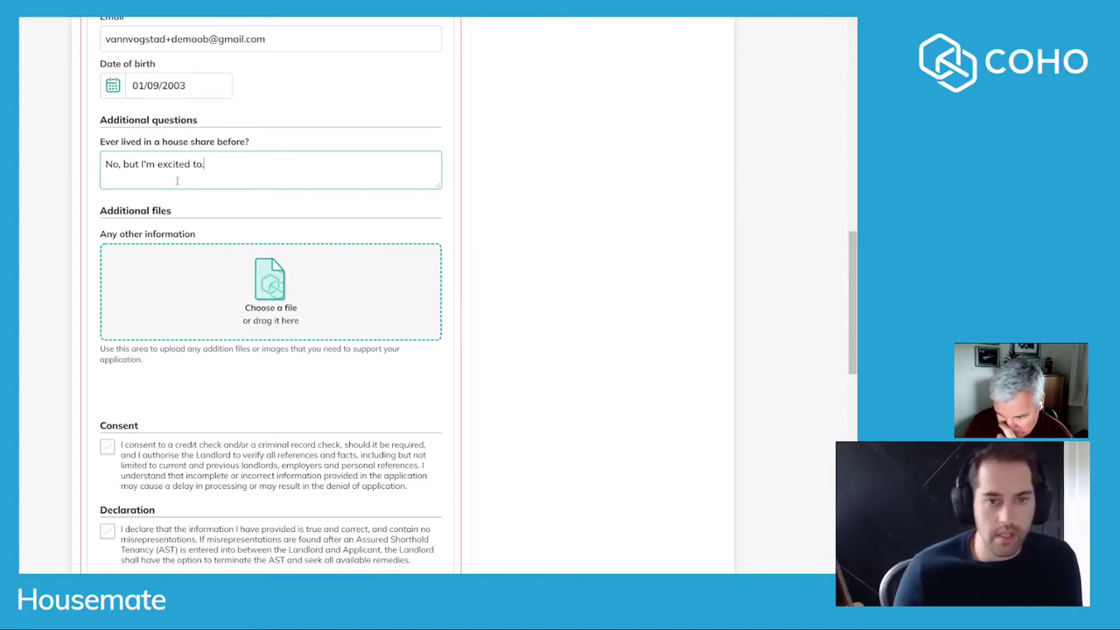
Tick the credit-check consent and truthfulness declaration, then save the application form.
scroll(156, 267, down, 2)
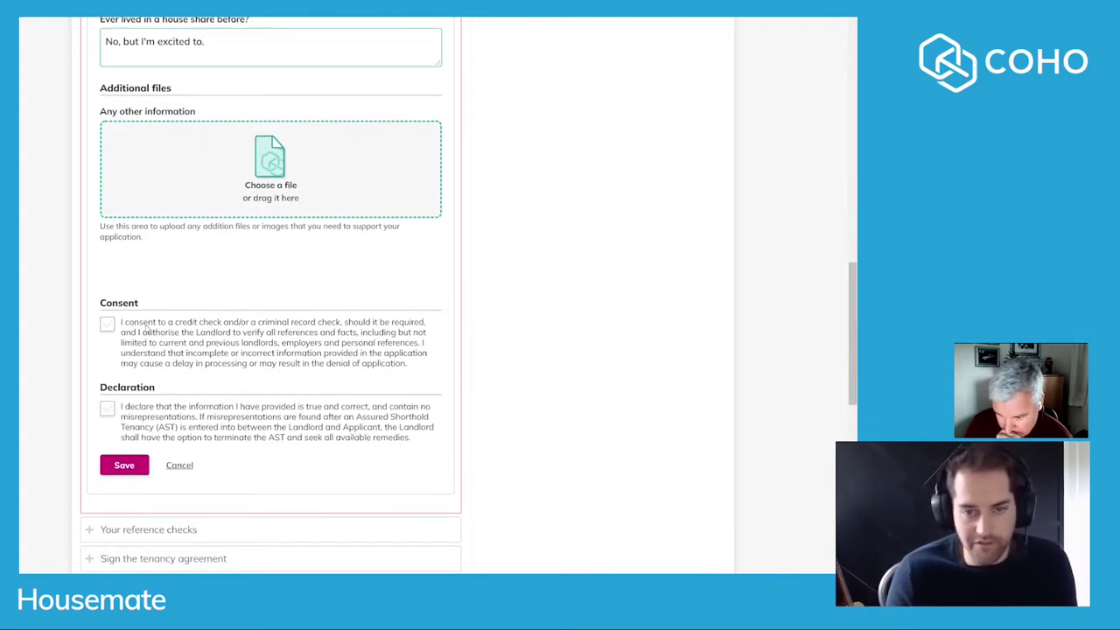
click(146, 330)
scroll(146, 329, down, 2)
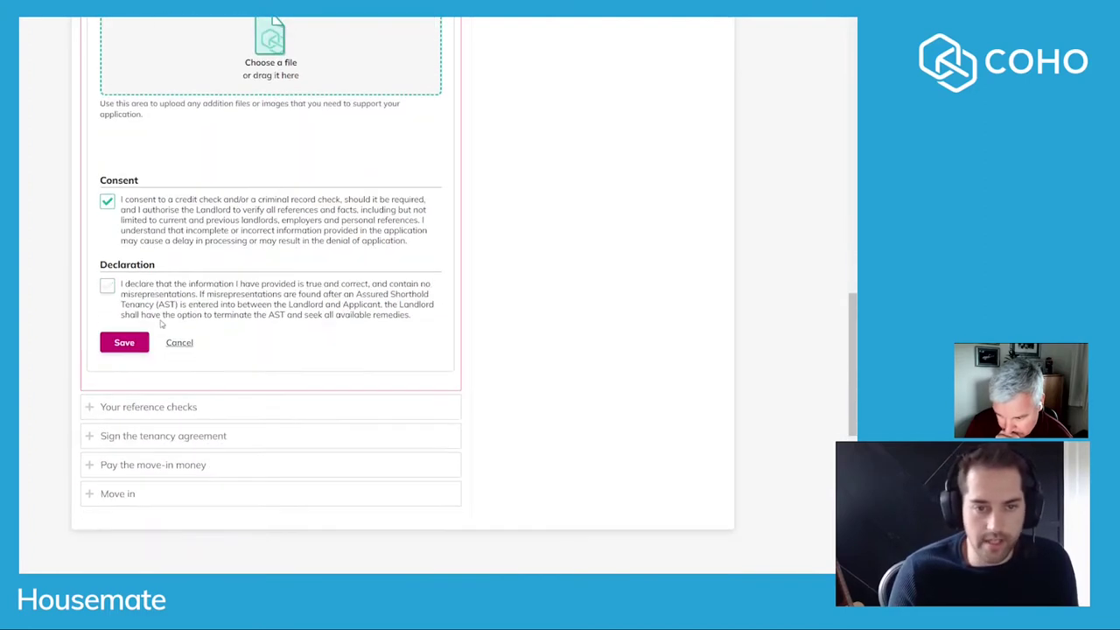
click(161, 296)
scroll(130, 357, up, 1)
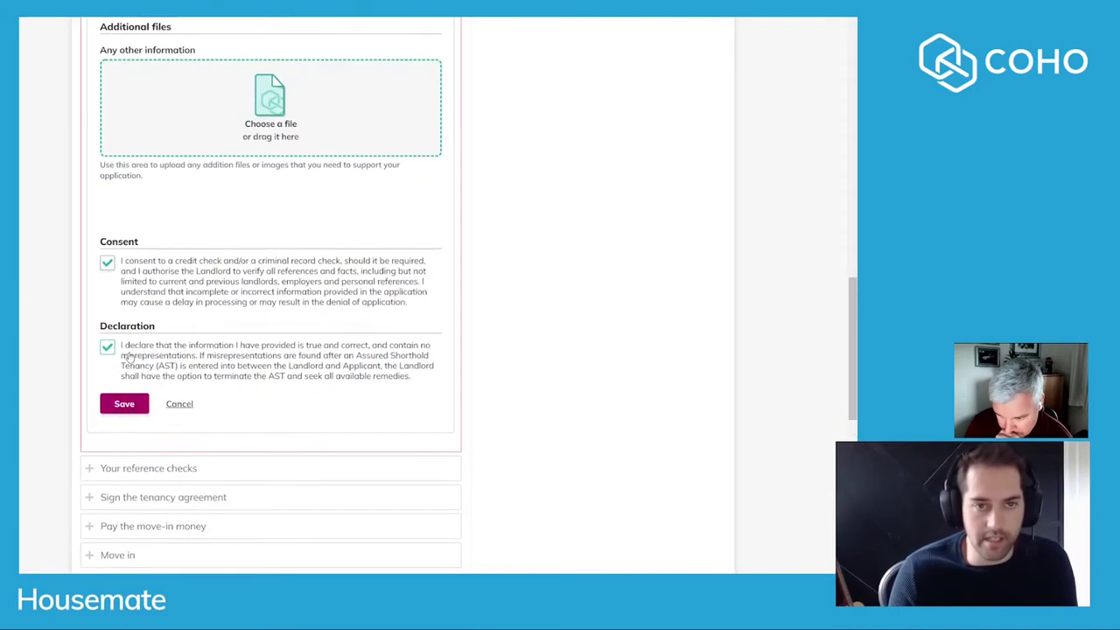
scroll(134, 358, down, 1)
click(121, 345)
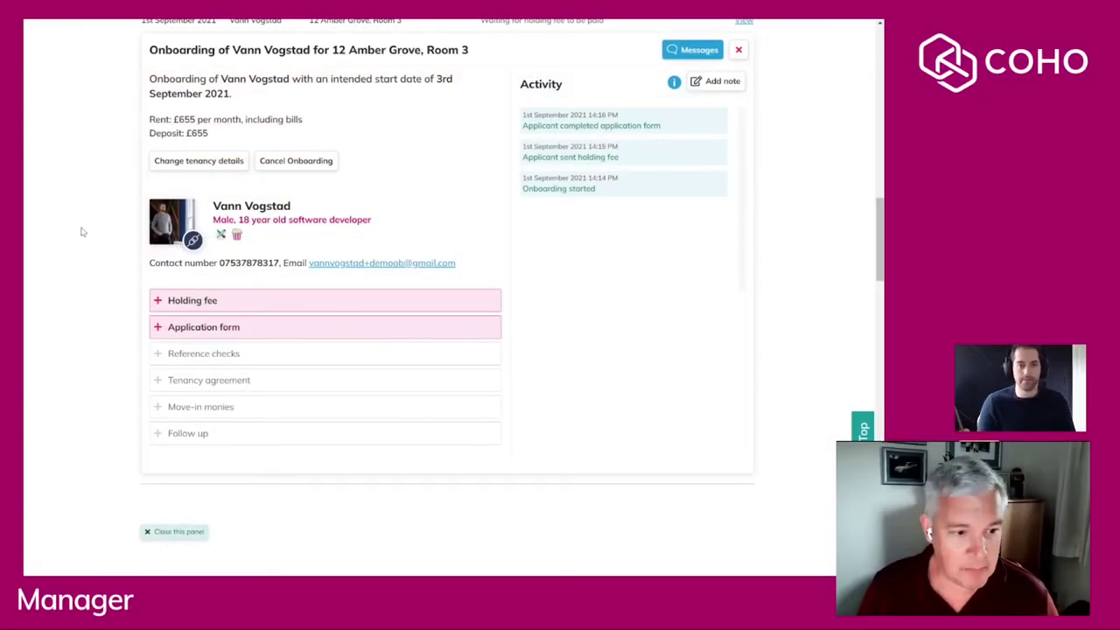
Mark the £151 holding fee as received, holding the room until 8th September 2021.
click(187, 304)
scroll(91, 256, down, 2)
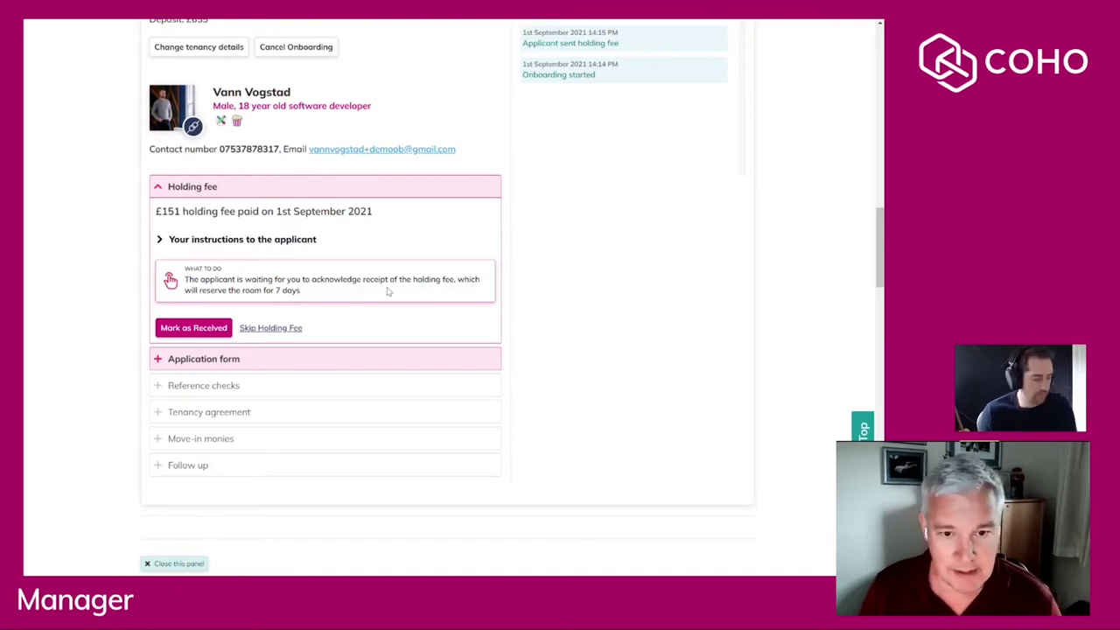
click(200, 332)
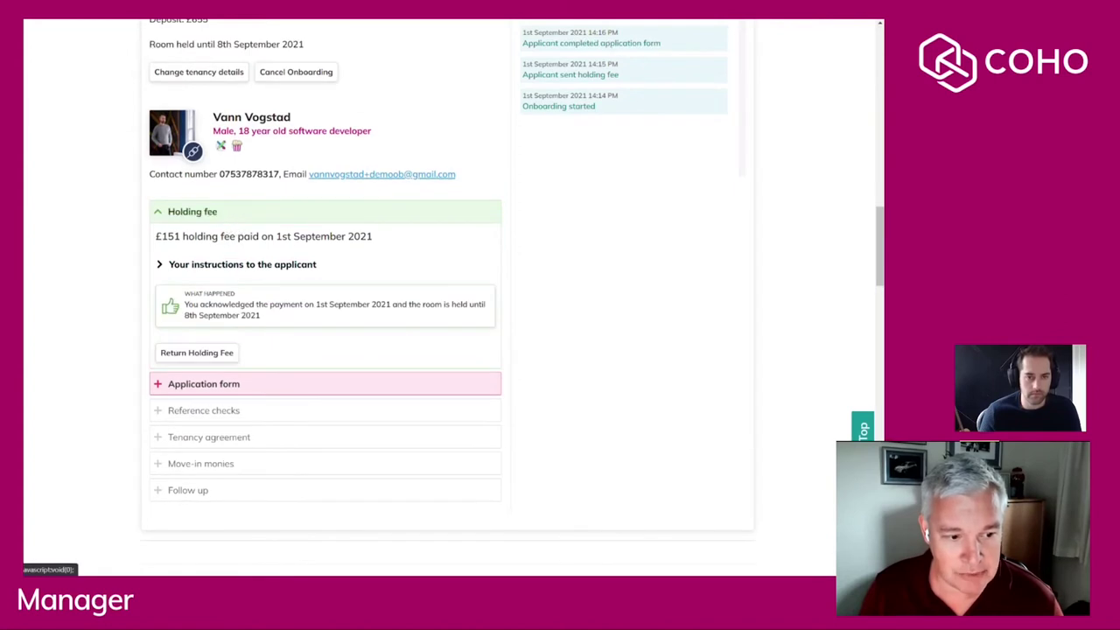
scroll(226, 229, down, 2)
Review the applicant's submitted answers and approve the application.
click(231, 272)
scroll(45, 246, down, 5)
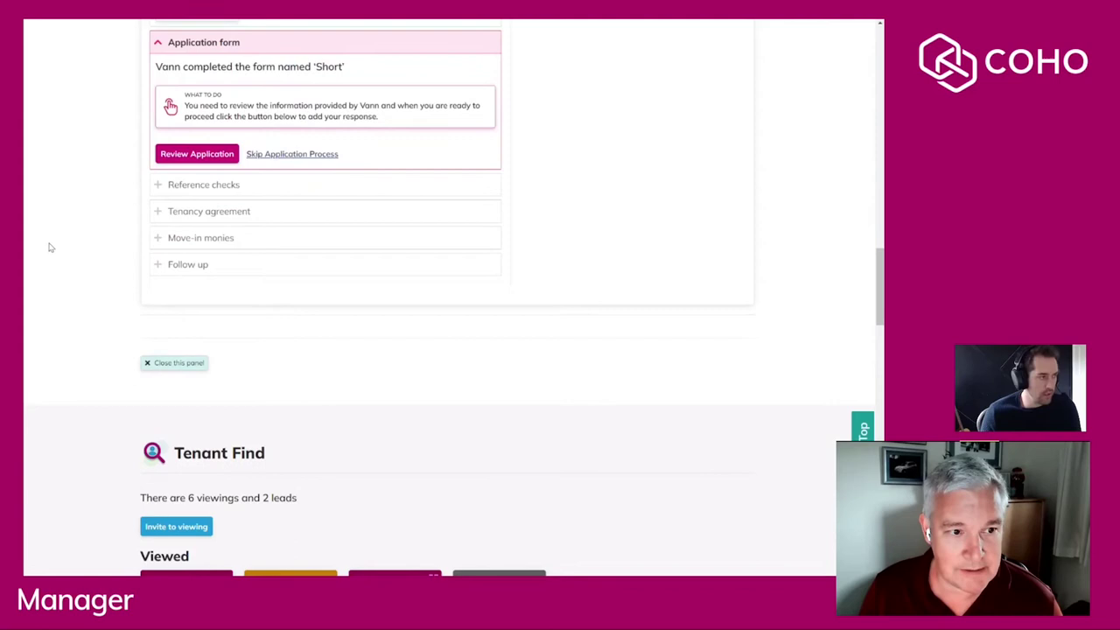
click(200, 158)
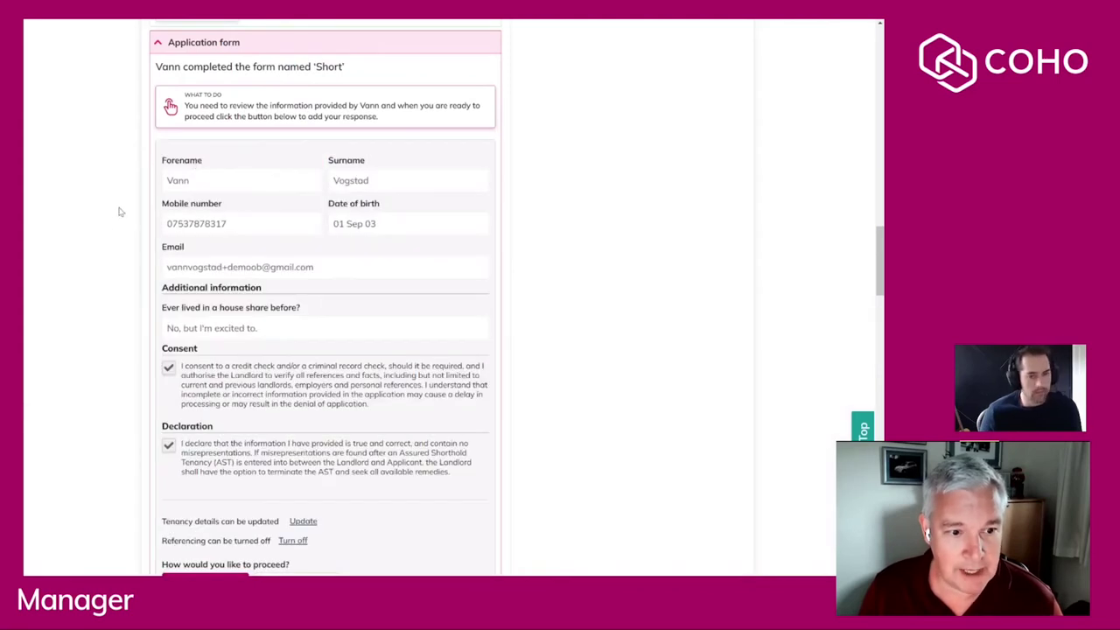
scroll(113, 214, down, 1)
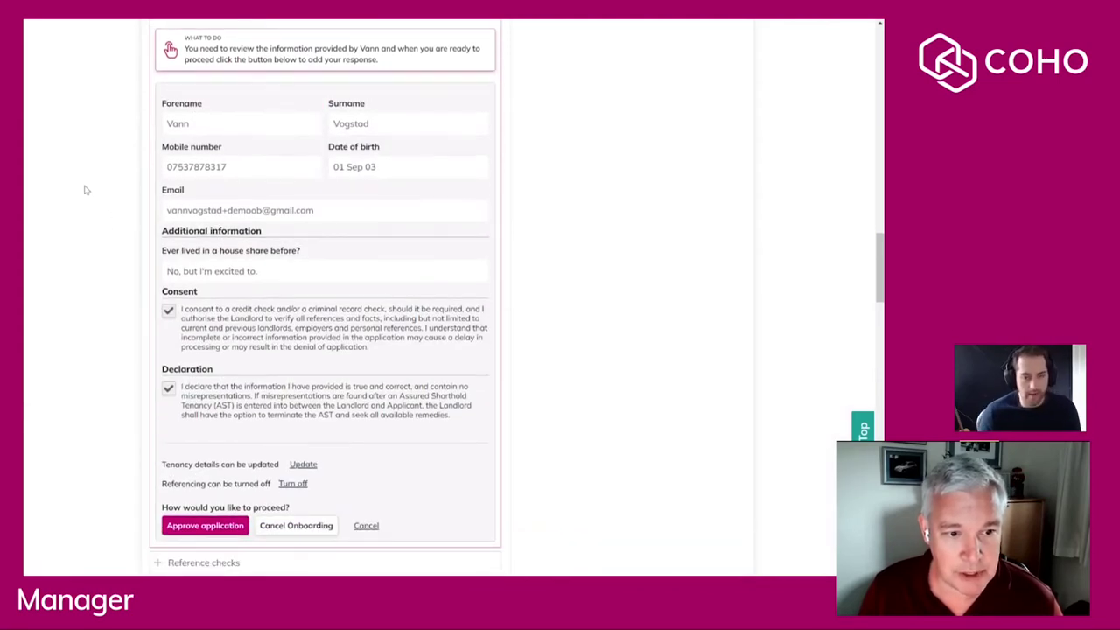
scroll(84, 188, down, 2)
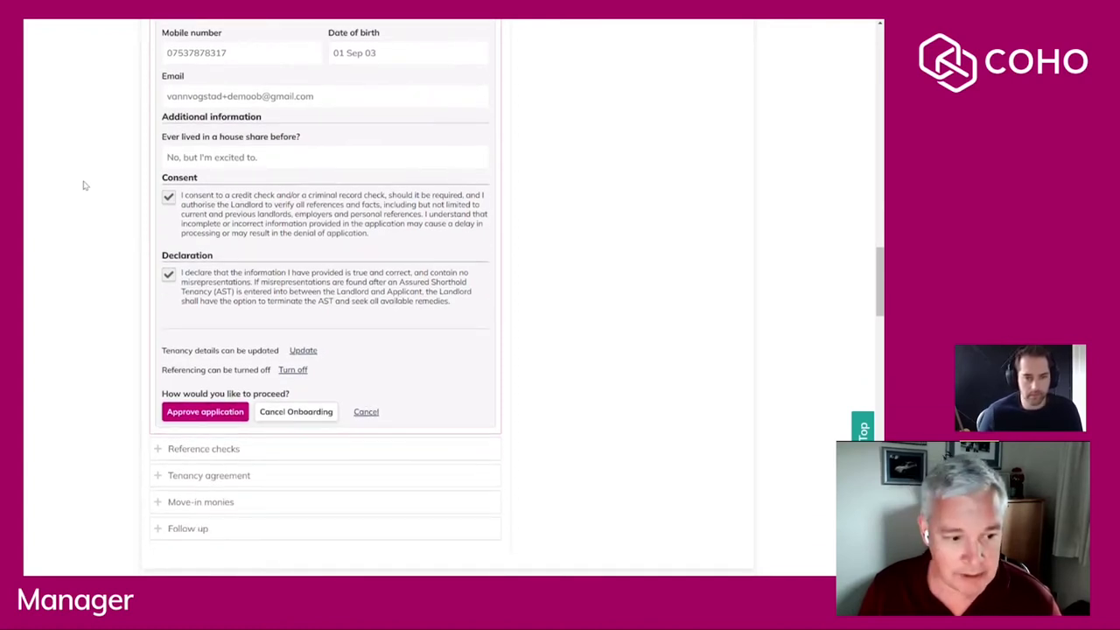
scroll(86, 183, down, 1)
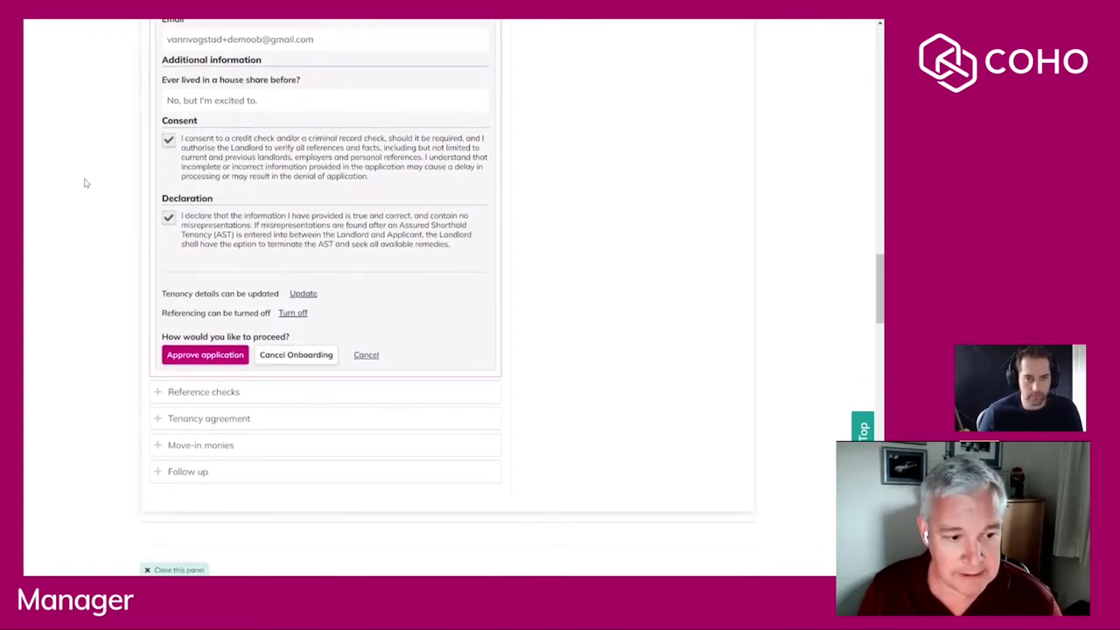
scroll(86, 180, up, 1)
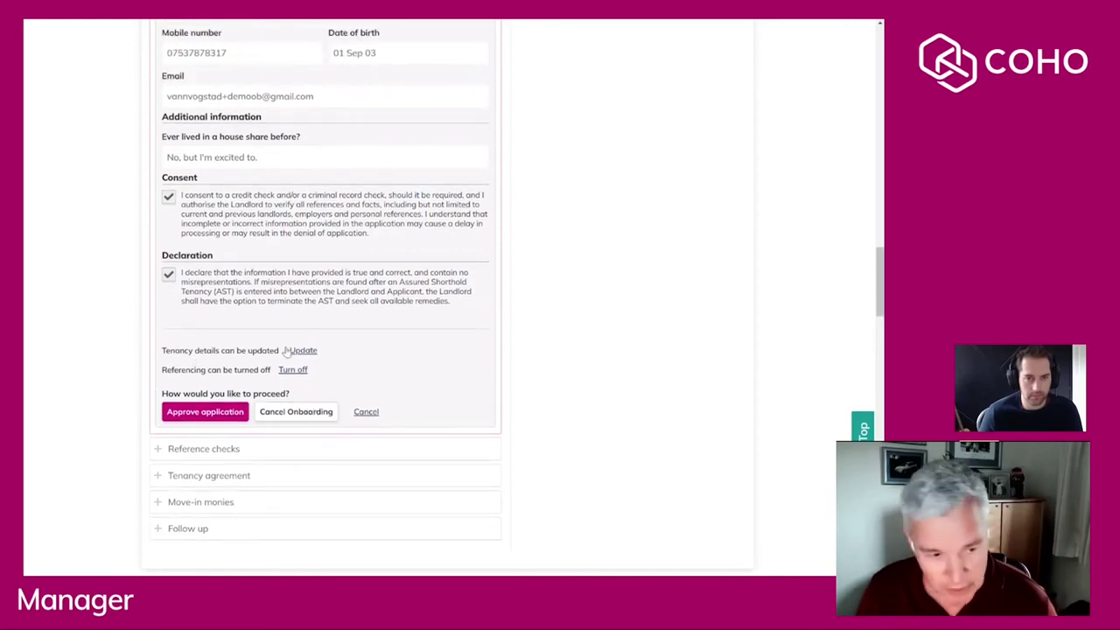
click(197, 413)
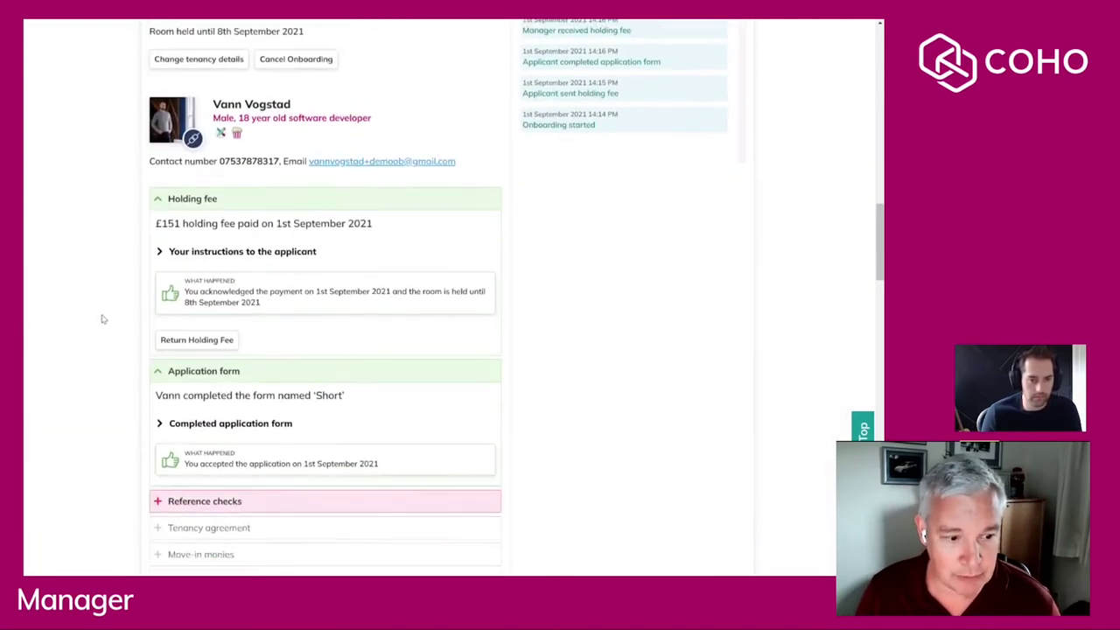
Expand the Reference checks step and begin applicant referencing for the Room 3 applicant.
scroll(102, 318, down, 2)
click(210, 348)
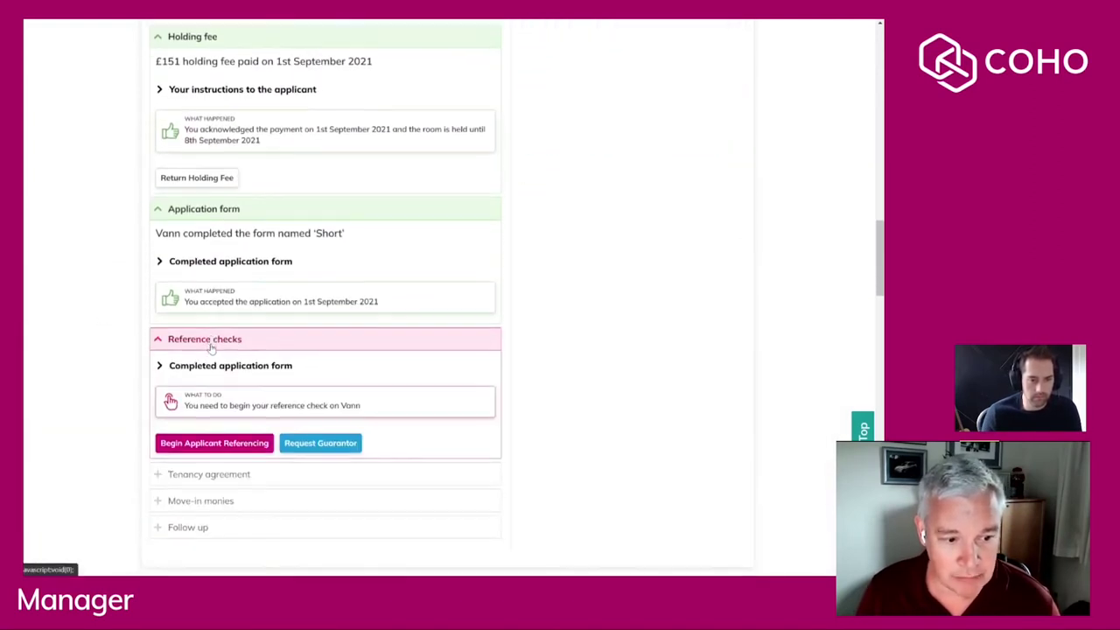
scroll(210, 348, down, 1)
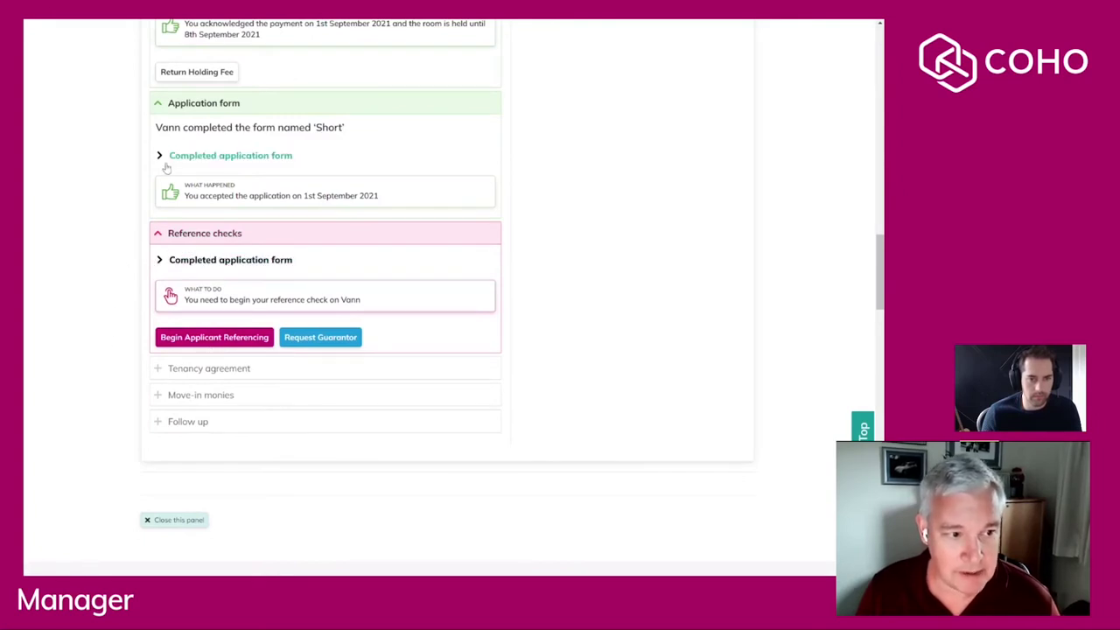
click(161, 103)
scroll(161, 87, up, 1)
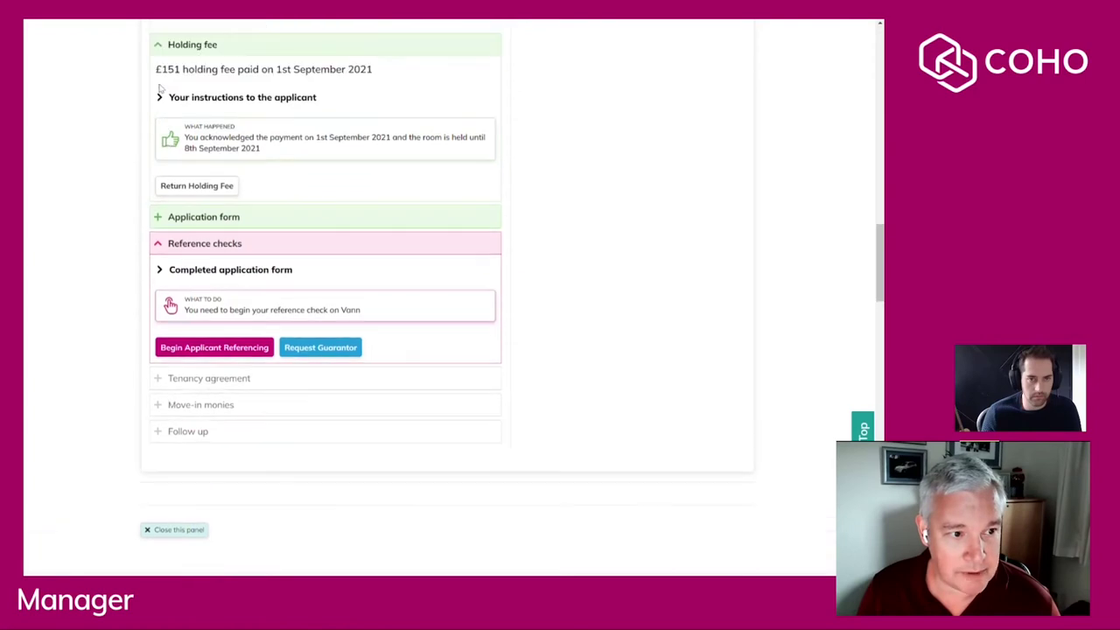
click(161, 49)
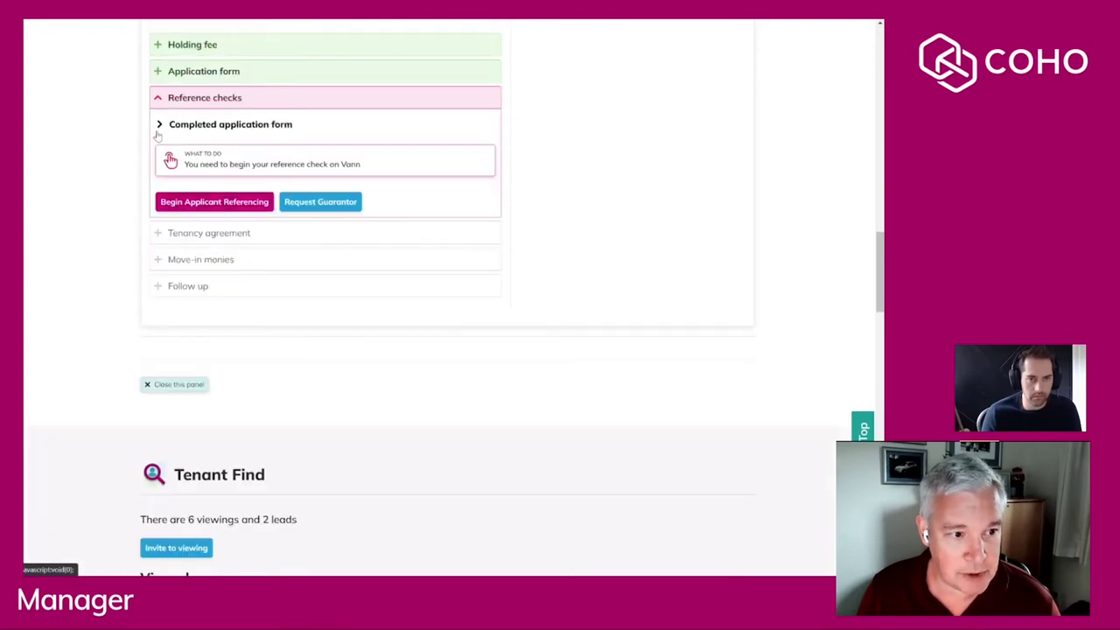
click(159, 125)
click(159, 125)
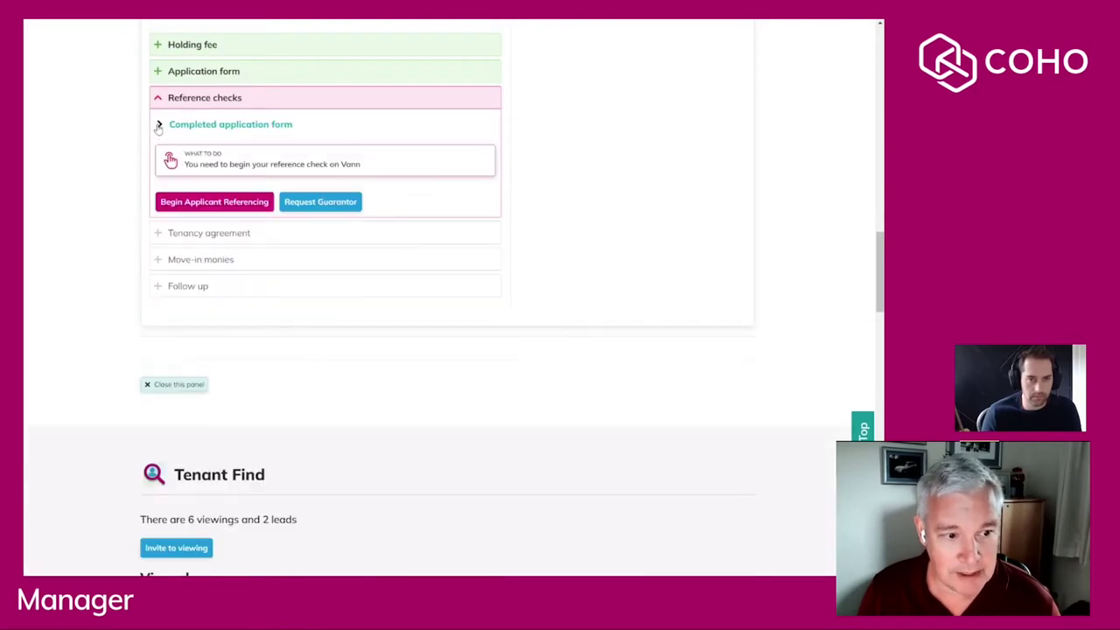
click(183, 203)
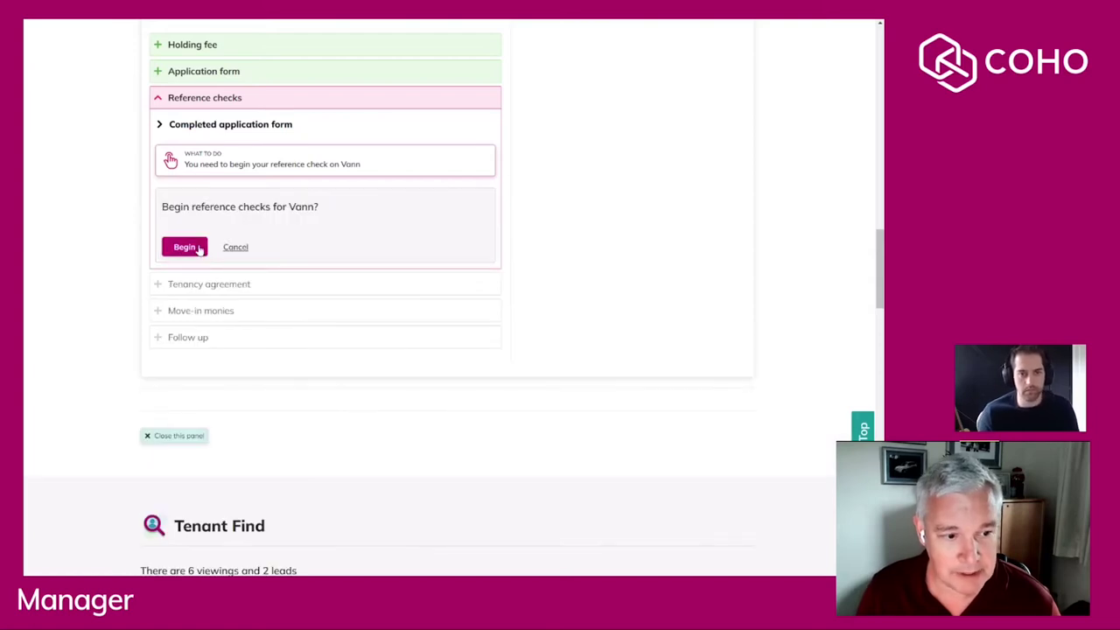
click(196, 249)
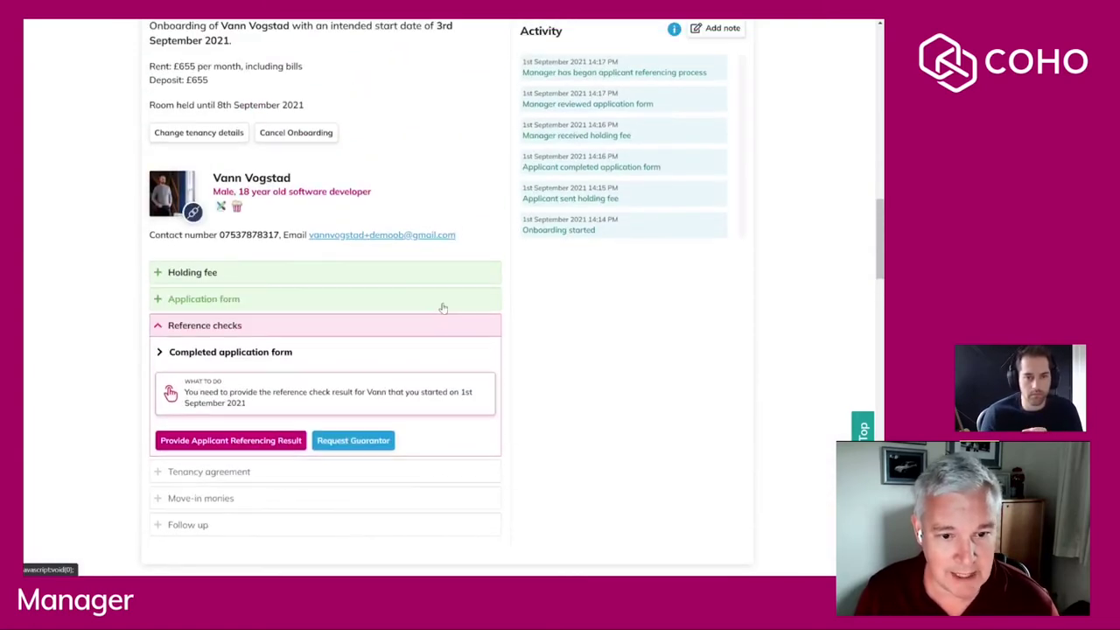
scroll(443, 310, up, 2)
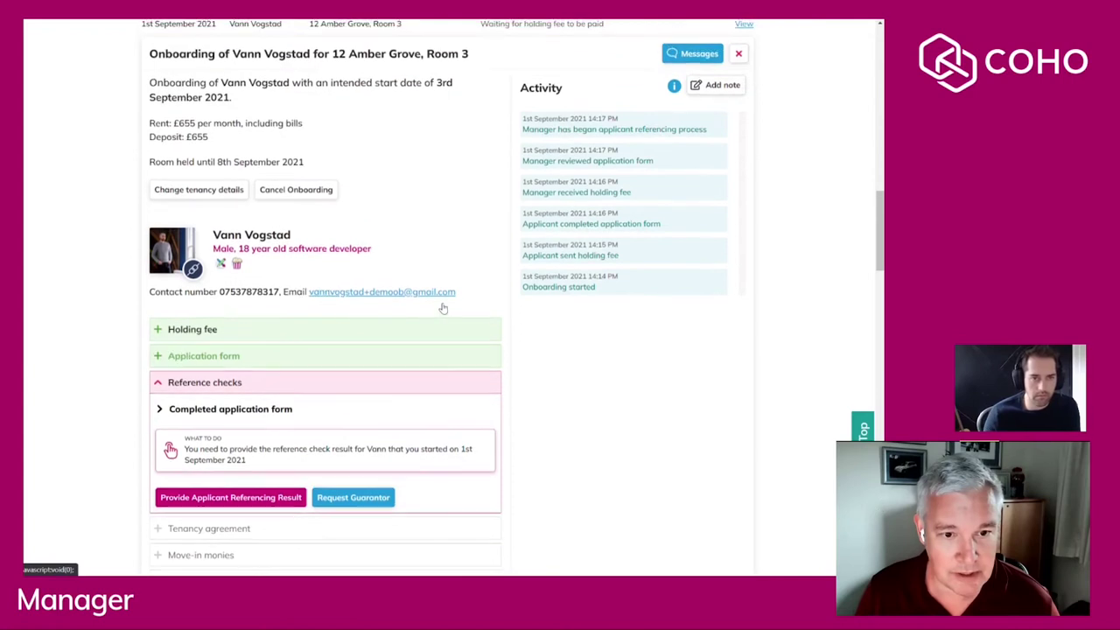
Message the applicant that referencing has started and a result should come within 2 hours.
click(691, 54)
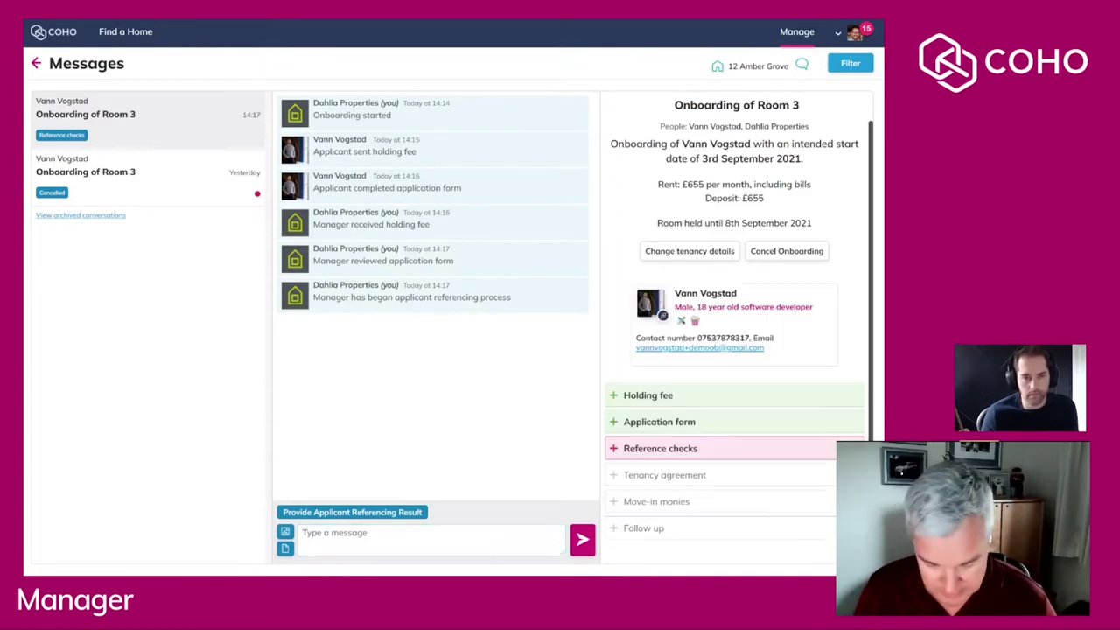
text(Hey Vann, Started your referencing now, should get an answer back in the next 2 hours.)
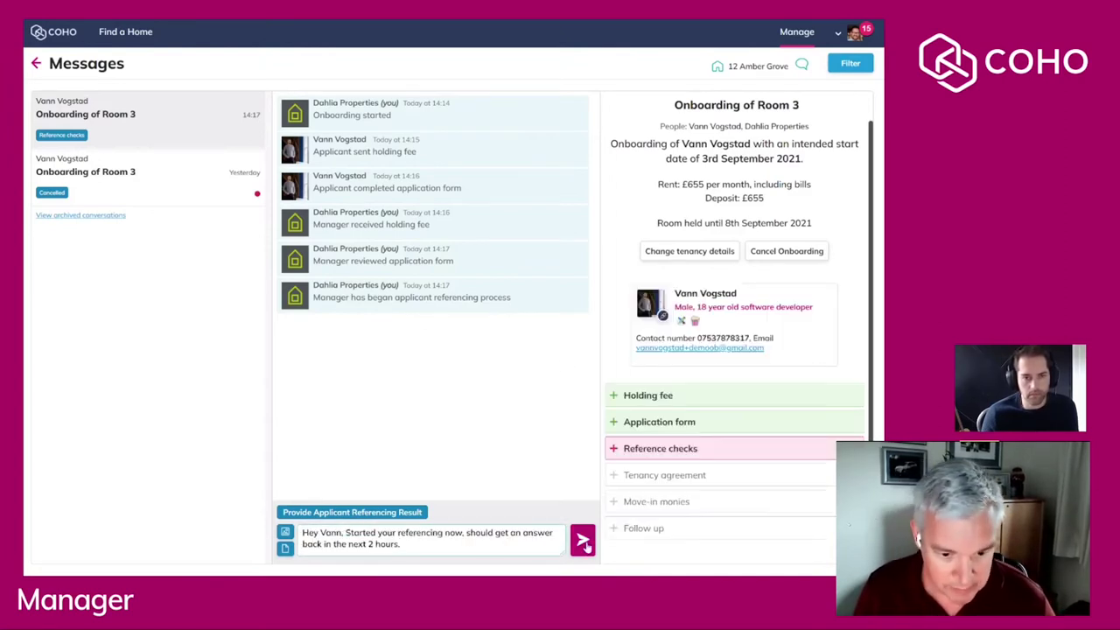
click(582, 541)
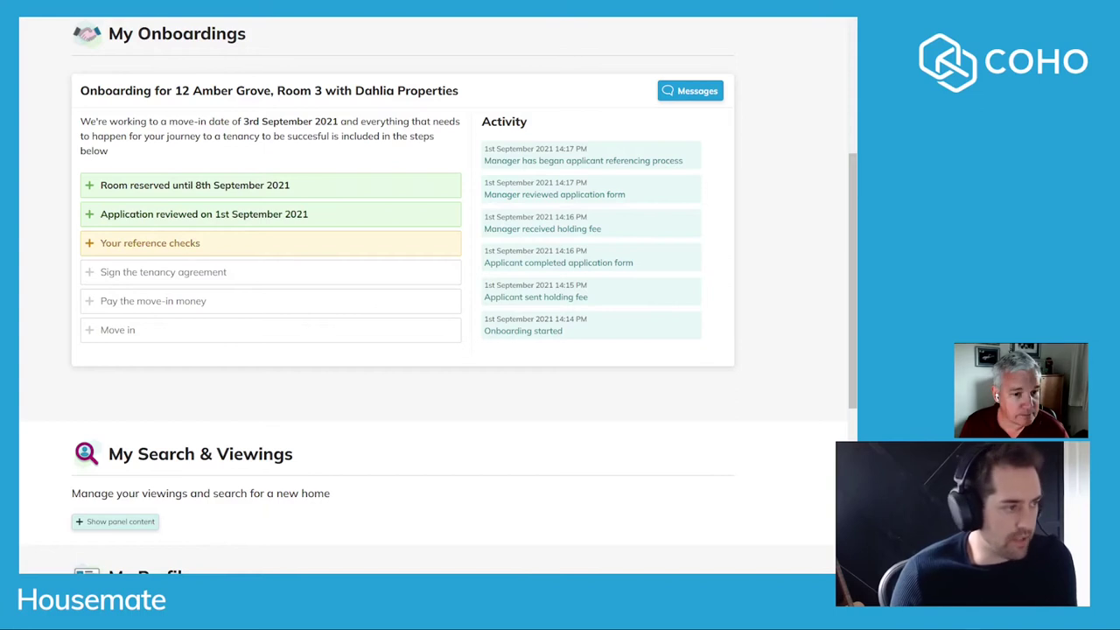
As the applicant, reply 'Thanks' to the manager's referencing message.
click(219, 243)
scroll(218, 170, up, 5)
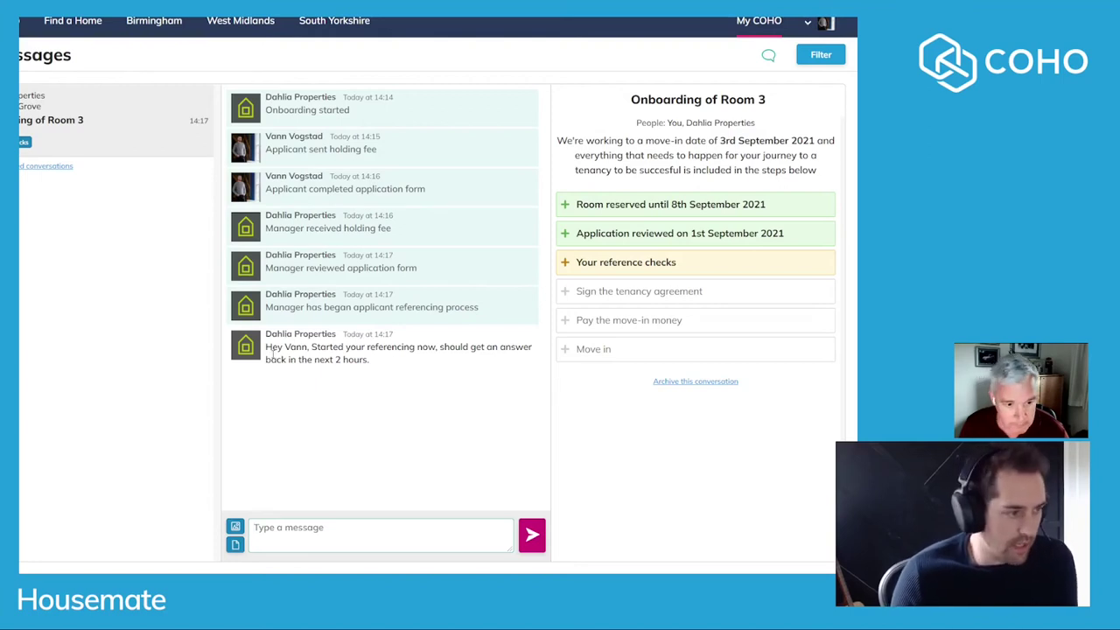
text(Thanks)
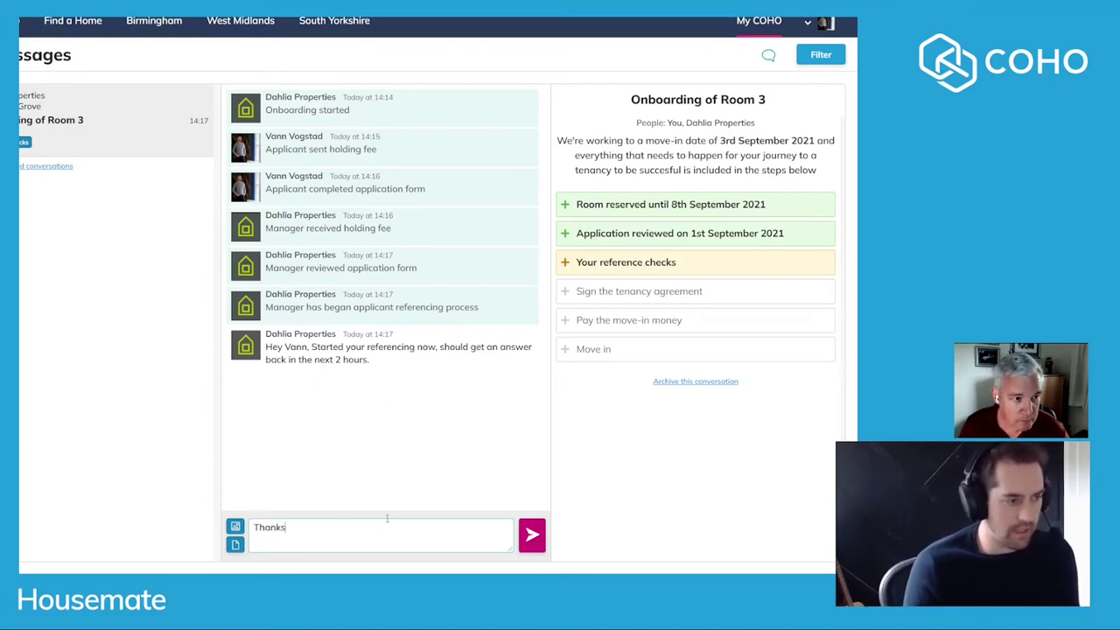
key(Return)
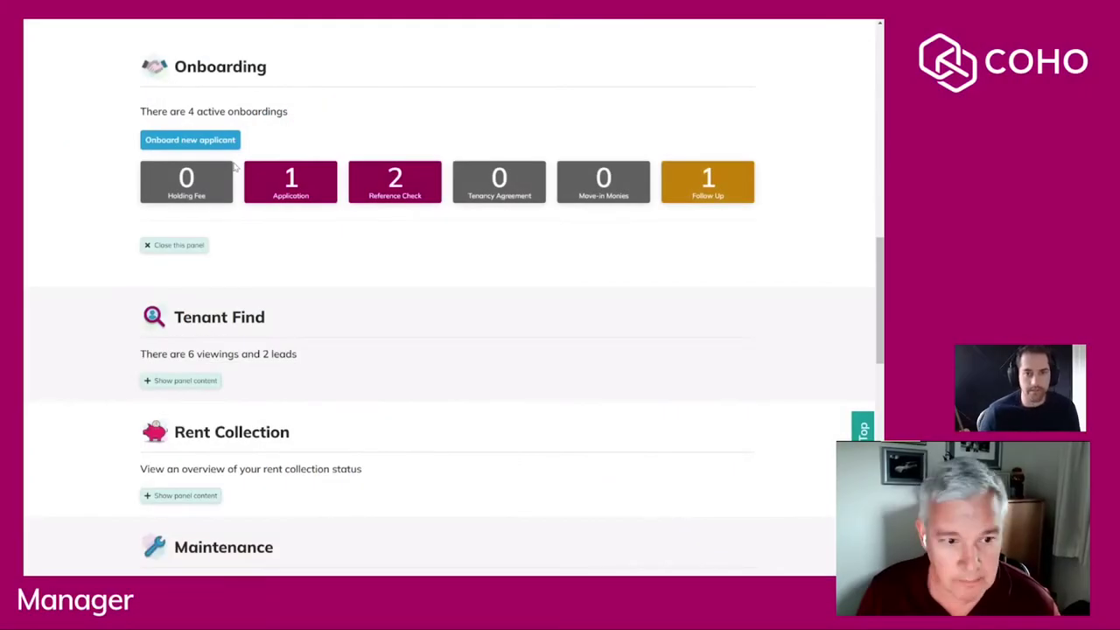
Open the Amber Grove Room 3 onboarding from the Reference Check list.
click(410, 191)
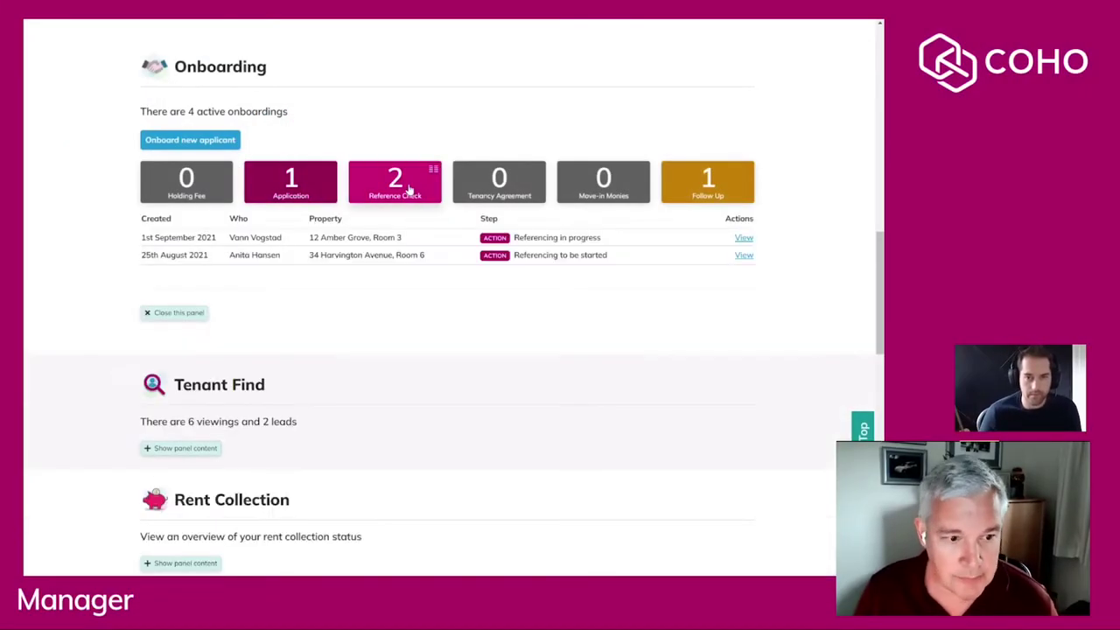
click(744, 238)
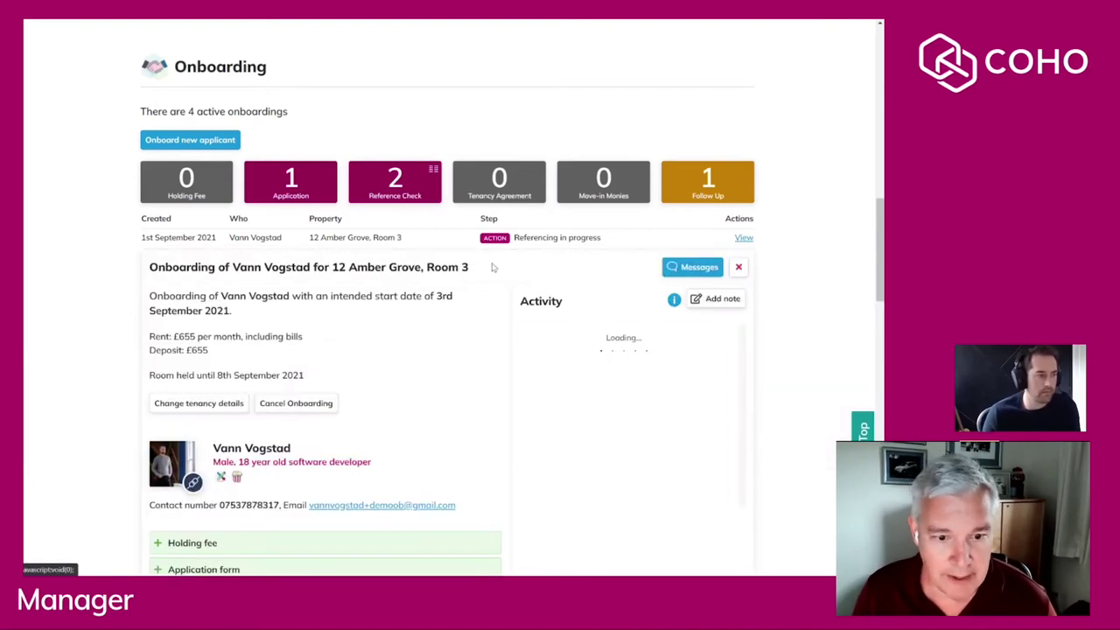
scroll(435, 274, down, 2)
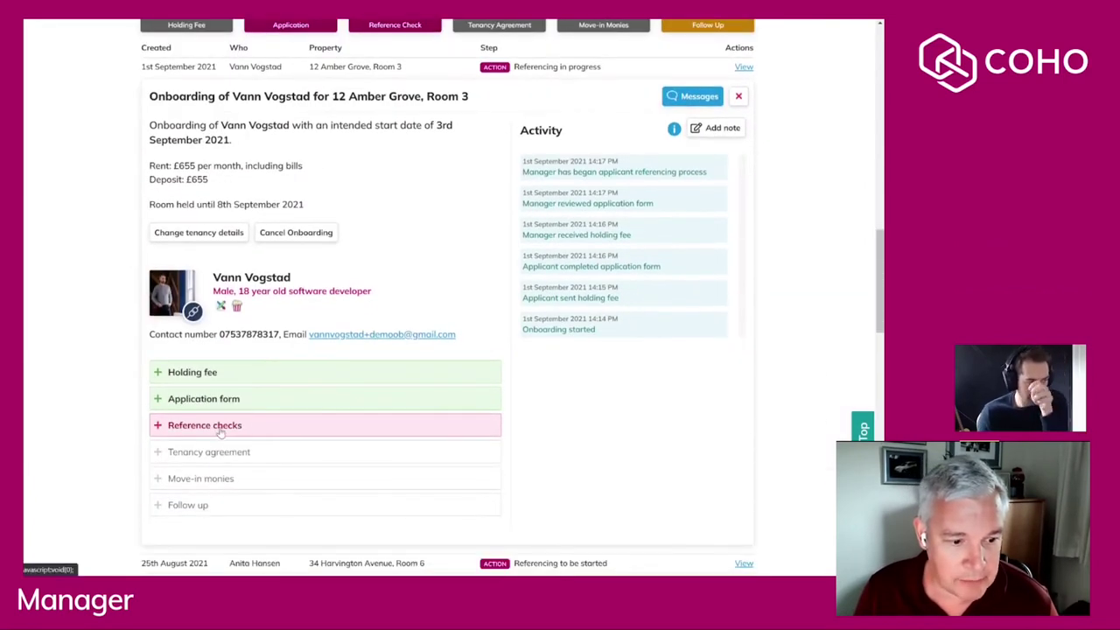
Record the referencing result as Passed, attaching reference_check.pdf as evidence.
click(226, 429)
scroll(221, 427, down, 2)
click(225, 370)
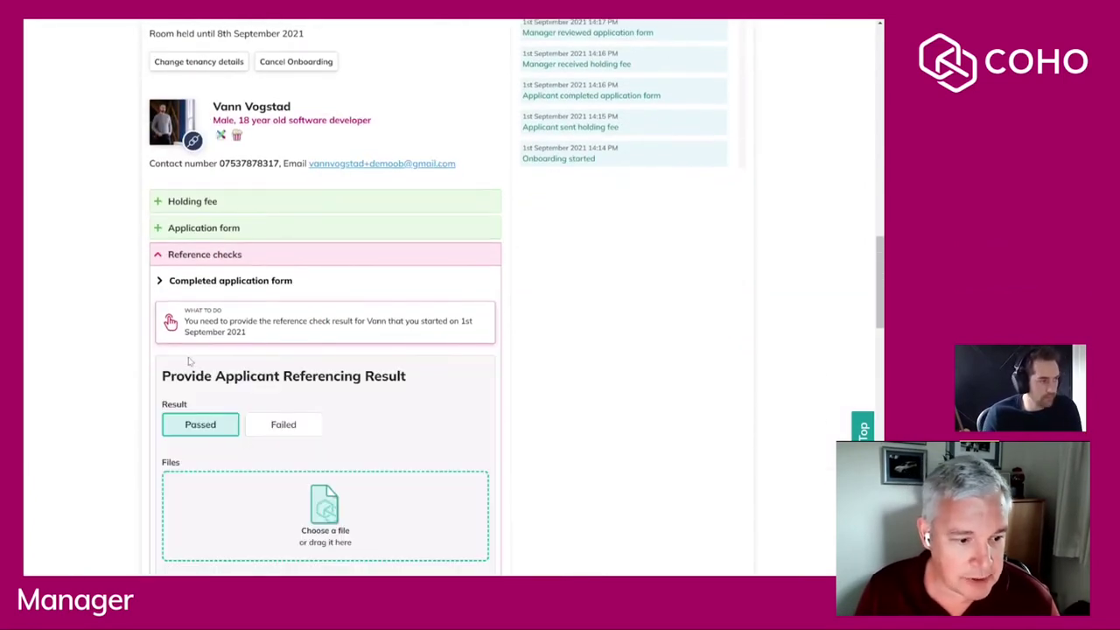
drag(229, 389, 267, 515)
scroll(62, 419, down, 2)
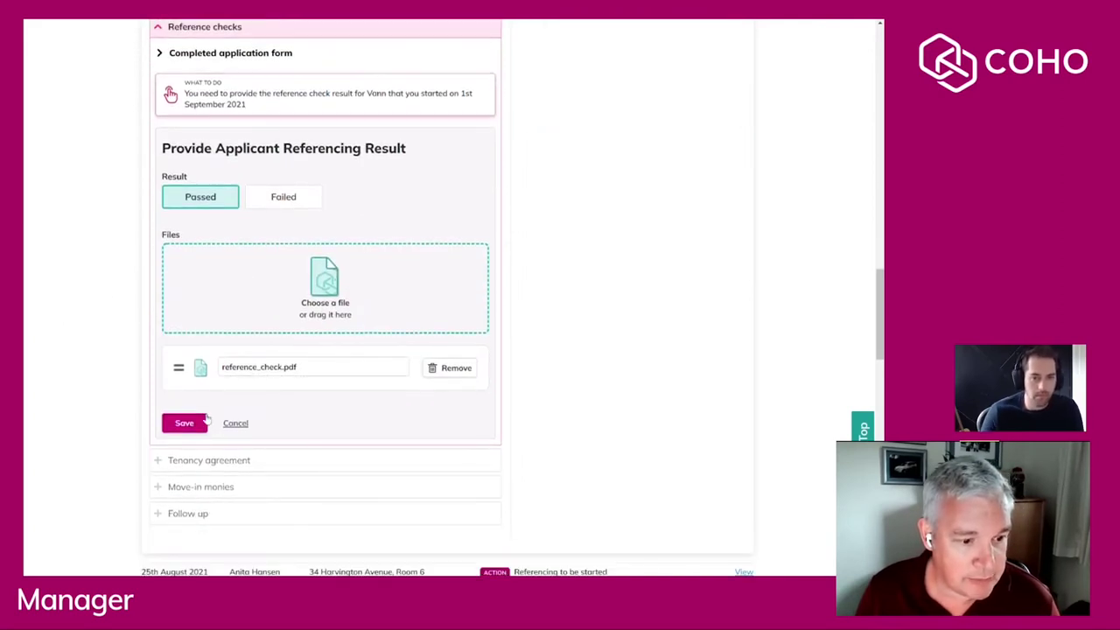
click(187, 426)
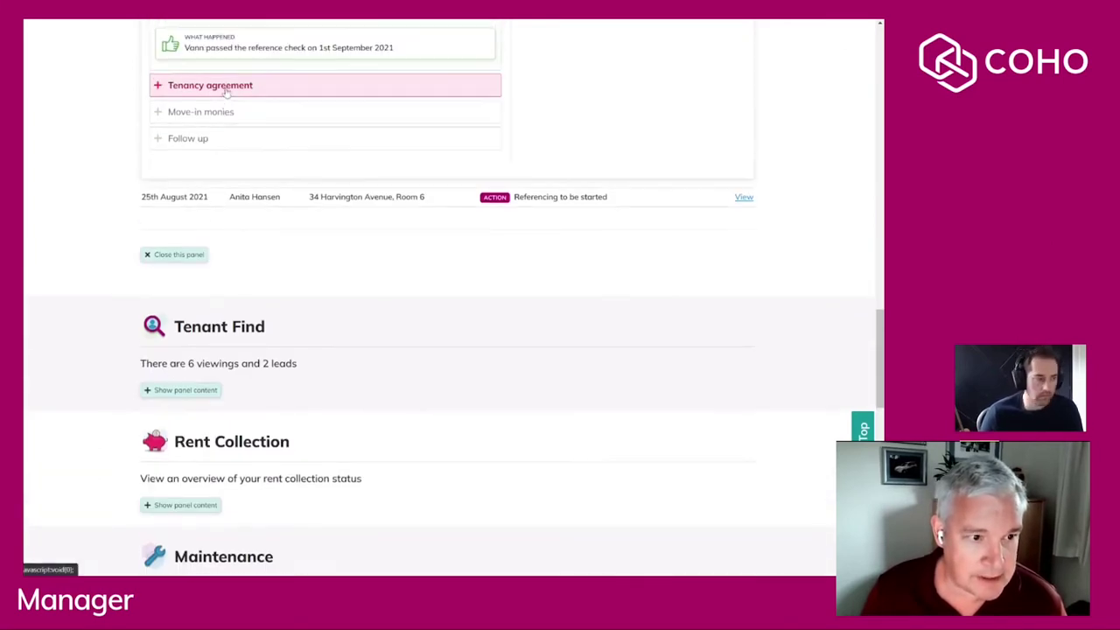
Generate a rent schedule due on the first day of each month with reference AMBER-3.
click(225, 85)
click(219, 163)
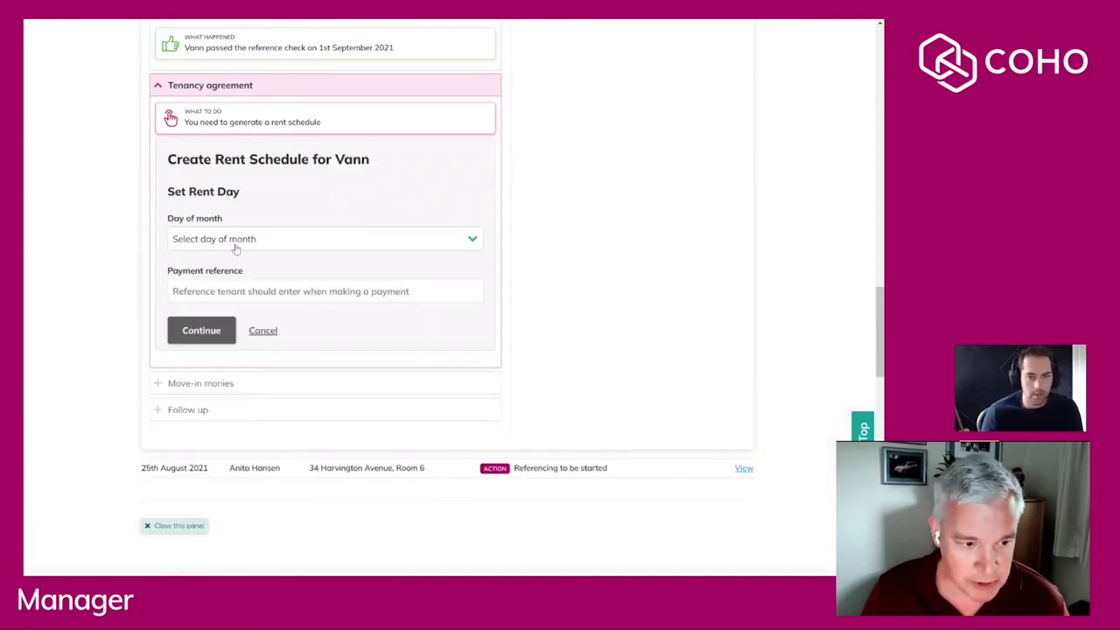
click(235, 249)
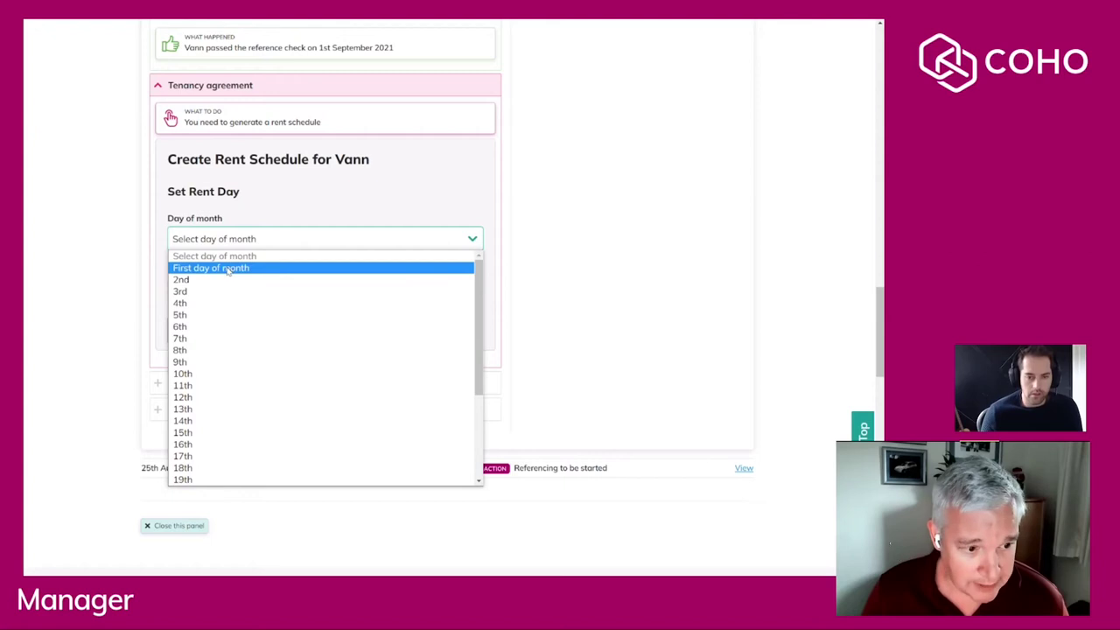
click(228, 269)
click(324, 292)
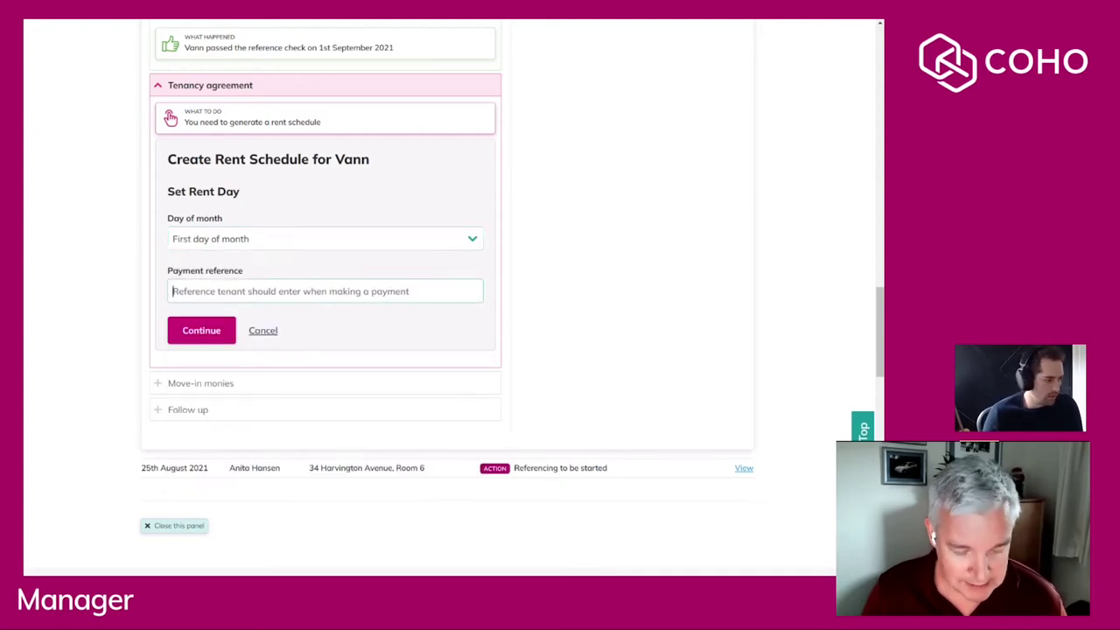
text(AM)
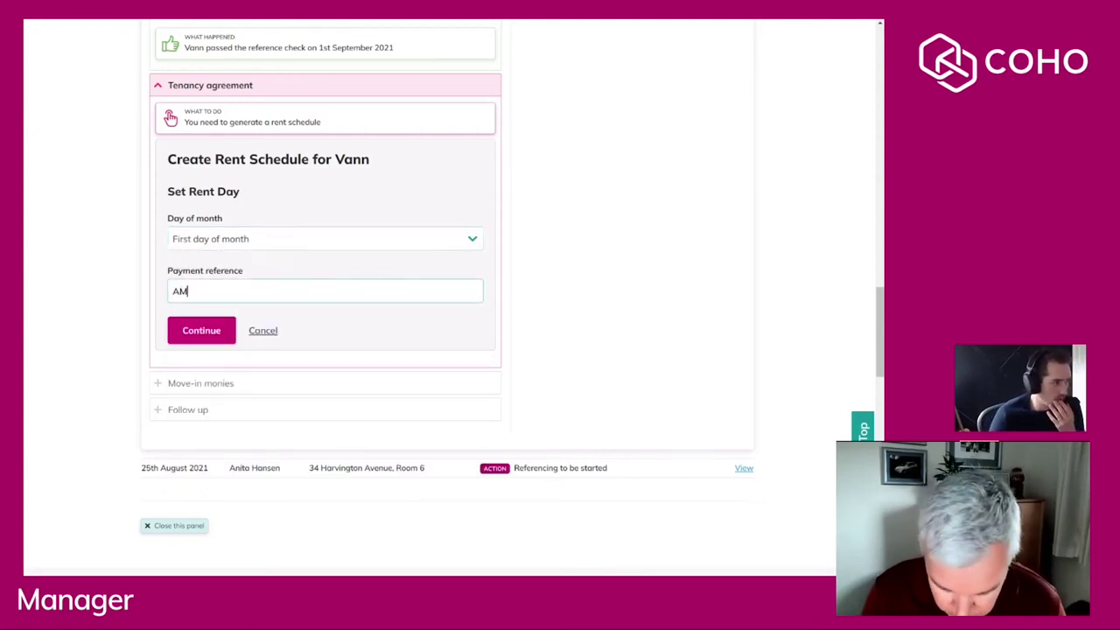
text(BER-)
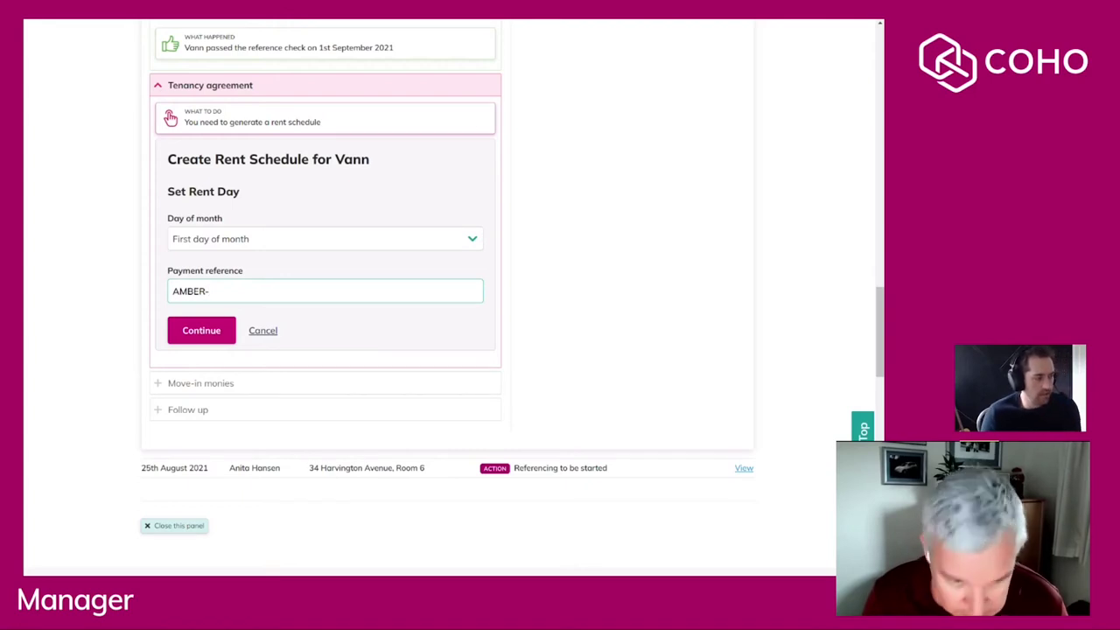
text(3)
click(208, 338)
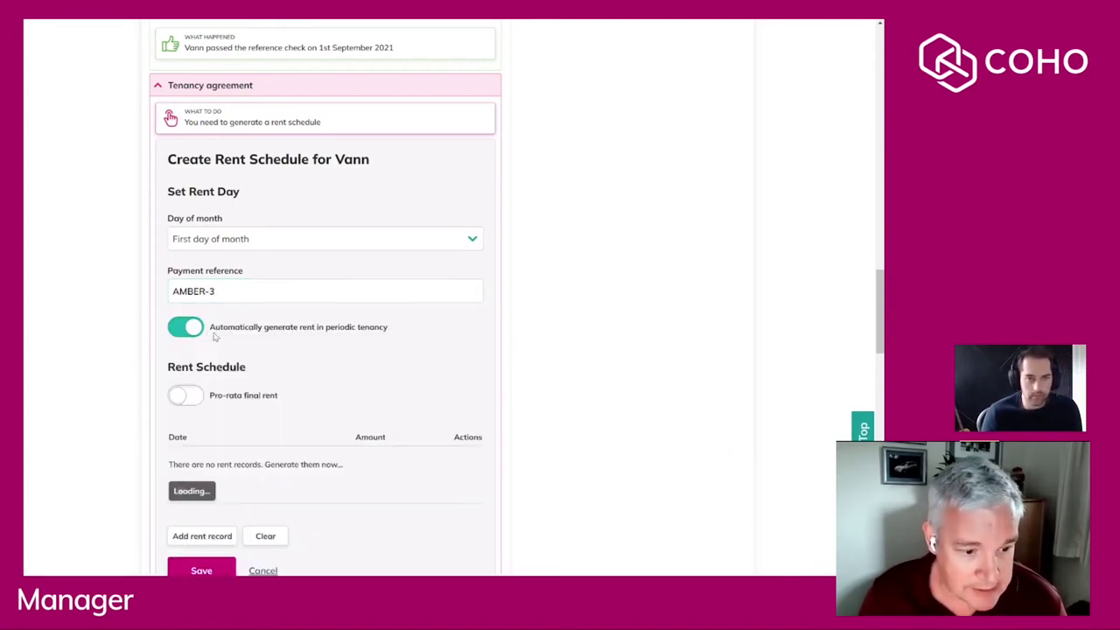
Review the generated schedule (£611.33 then £655 monthly) and save it.
scroll(324, 306, down, 2)
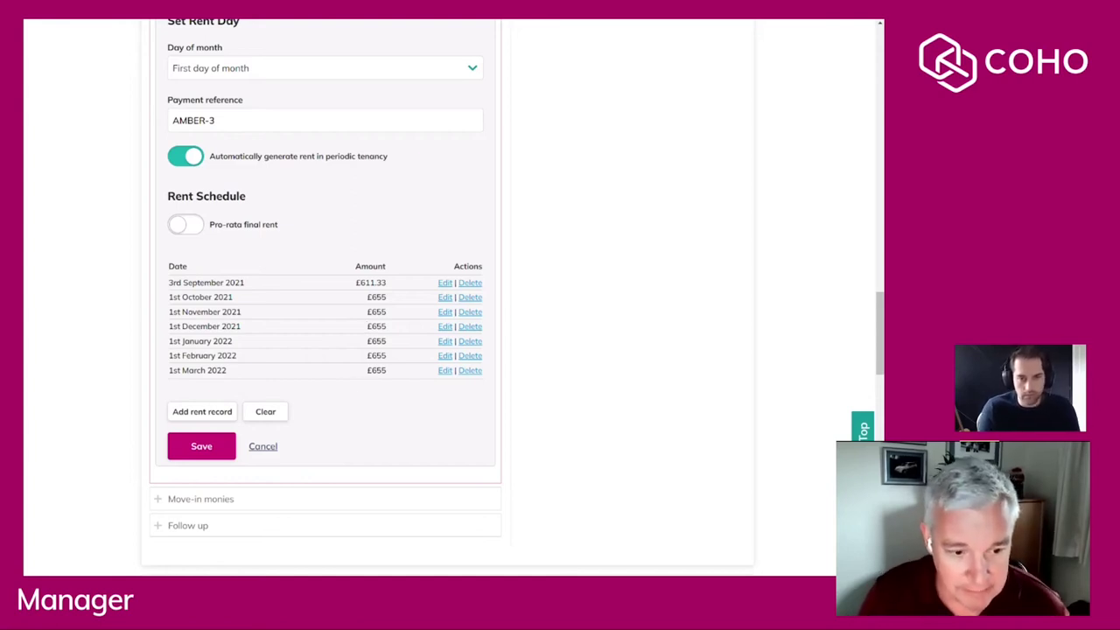
drag(365, 375, 392, 373)
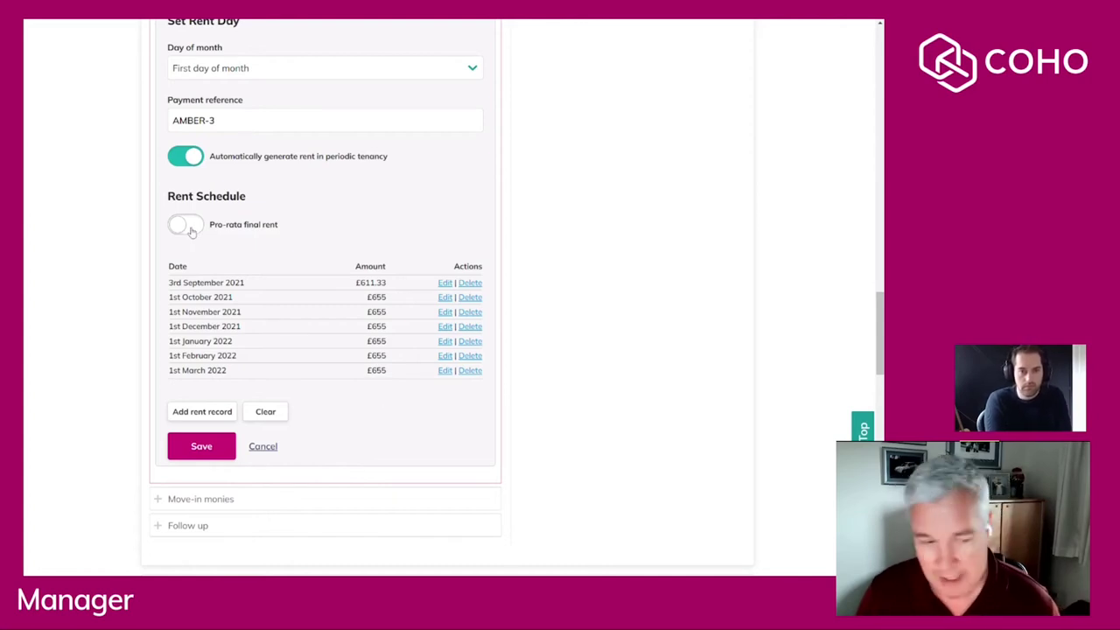
click(196, 447)
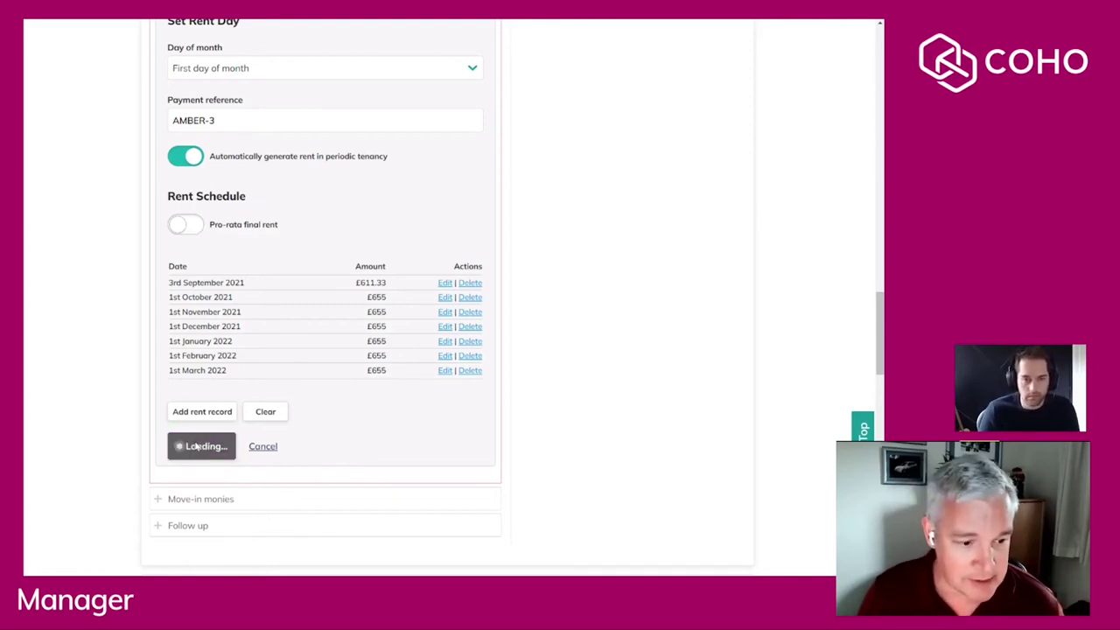
scroll(228, 424, up, 6)
Create a tenancy agreement signed via COHO eSignature, running 03/09/2021 to 02/03/2022 at £655.
scroll(229, 425, down, 4)
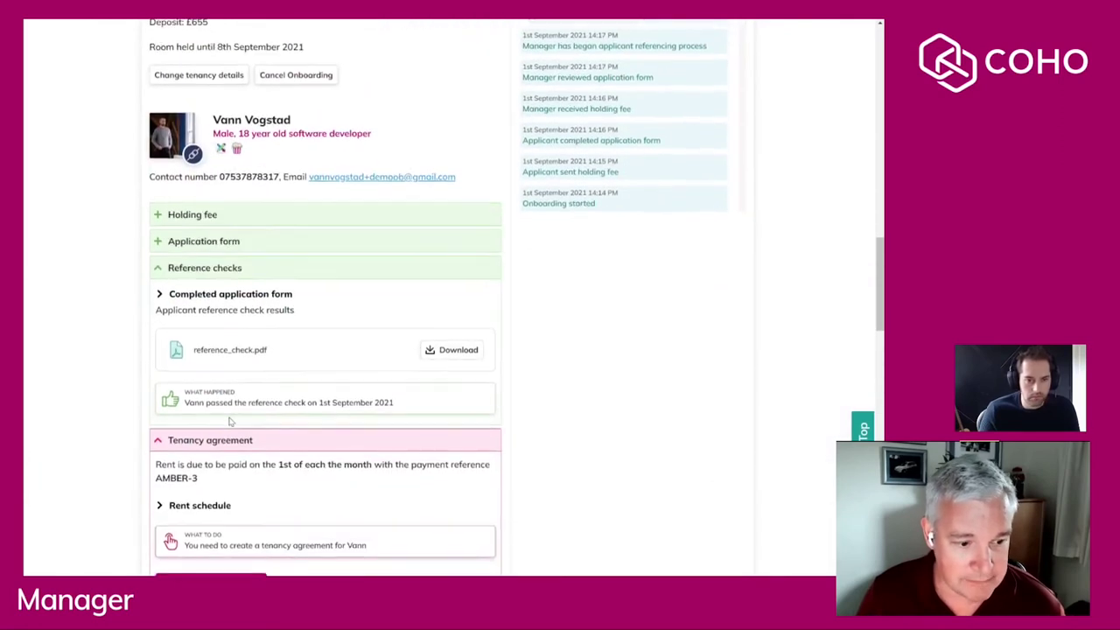
click(221, 359)
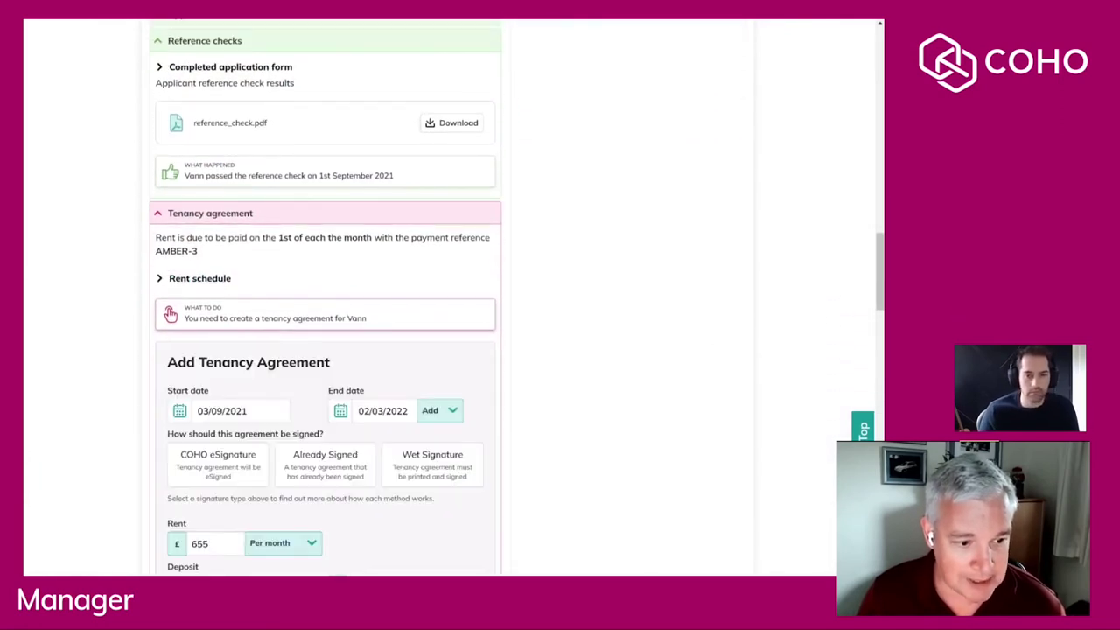
scroll(325, 298, down, 3)
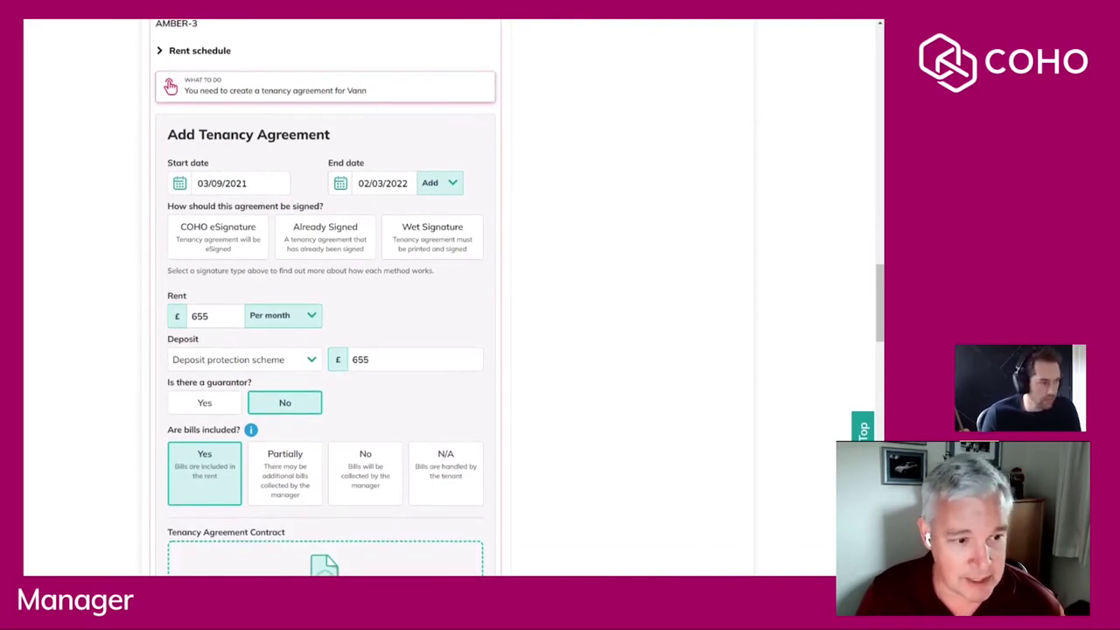
scroll(211, 187, down, 1)
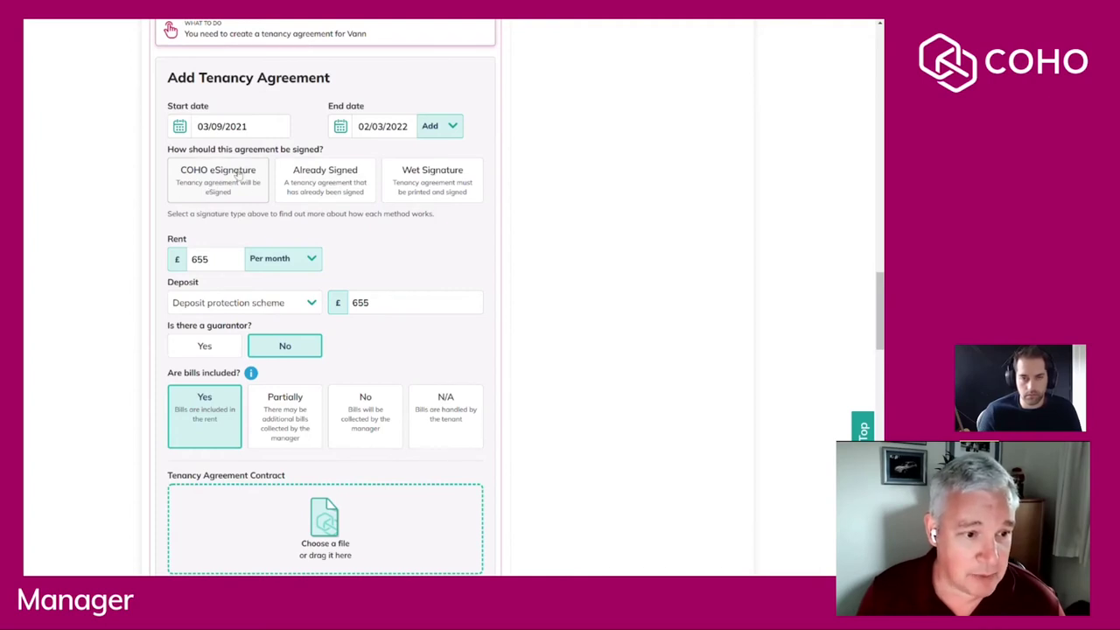
click(209, 190)
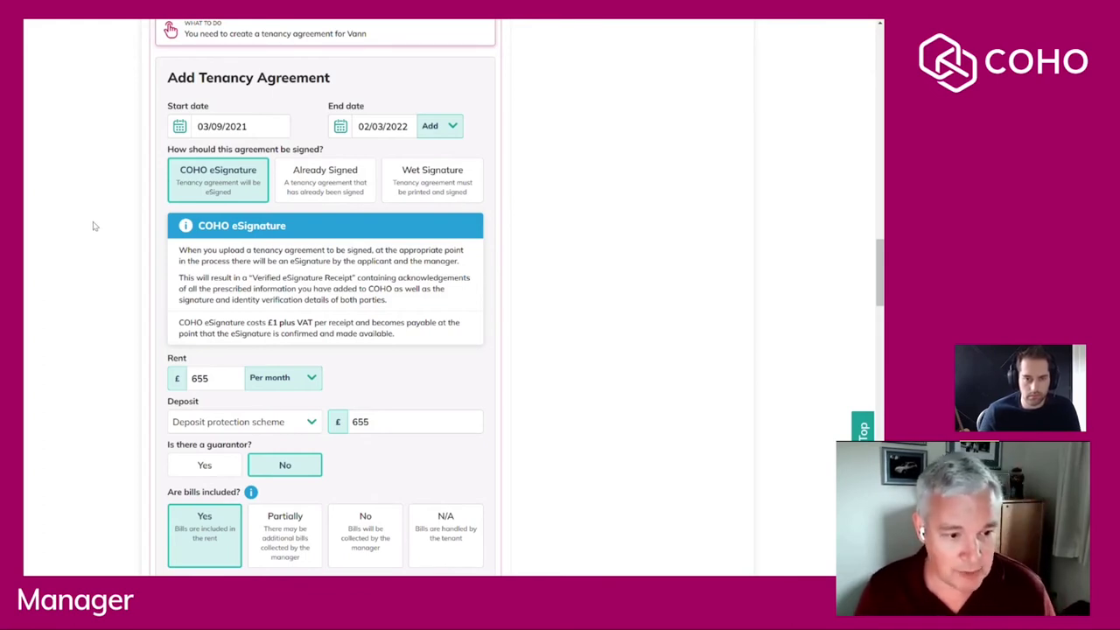
scroll(96, 224, down, 1)
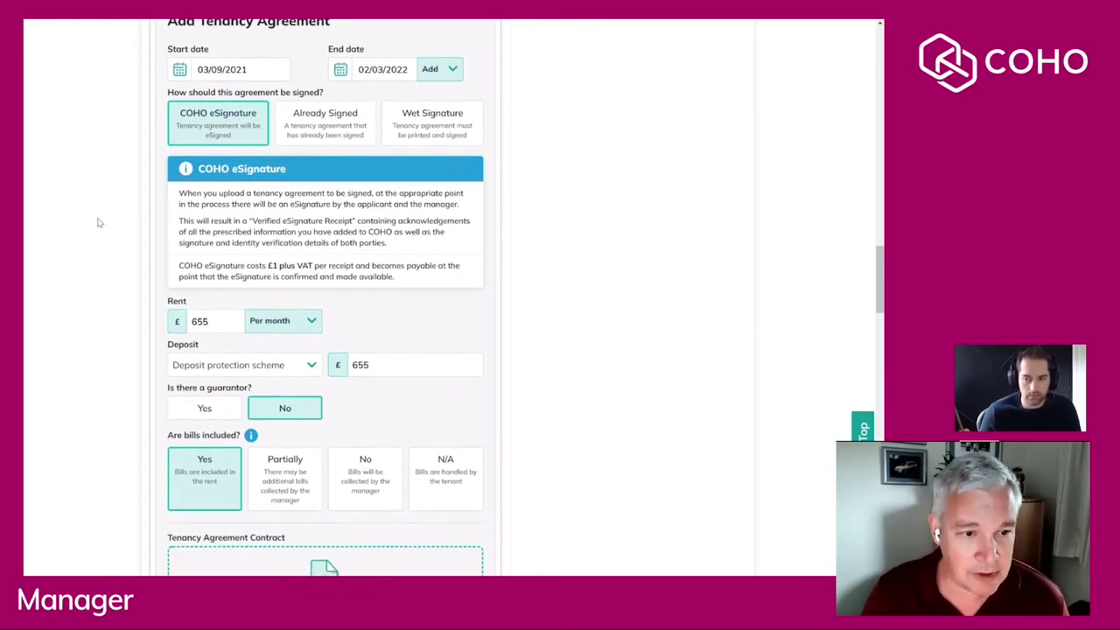
scroll(96, 196, down, 1)
scroll(97, 198, down, 1)
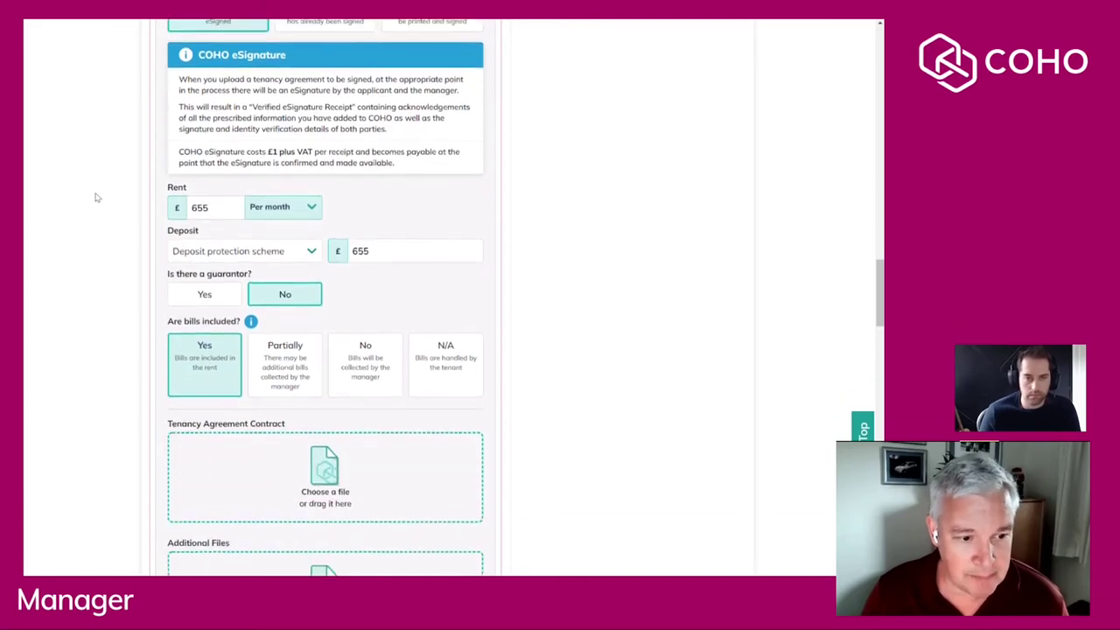
scroll(97, 198, down, 1)
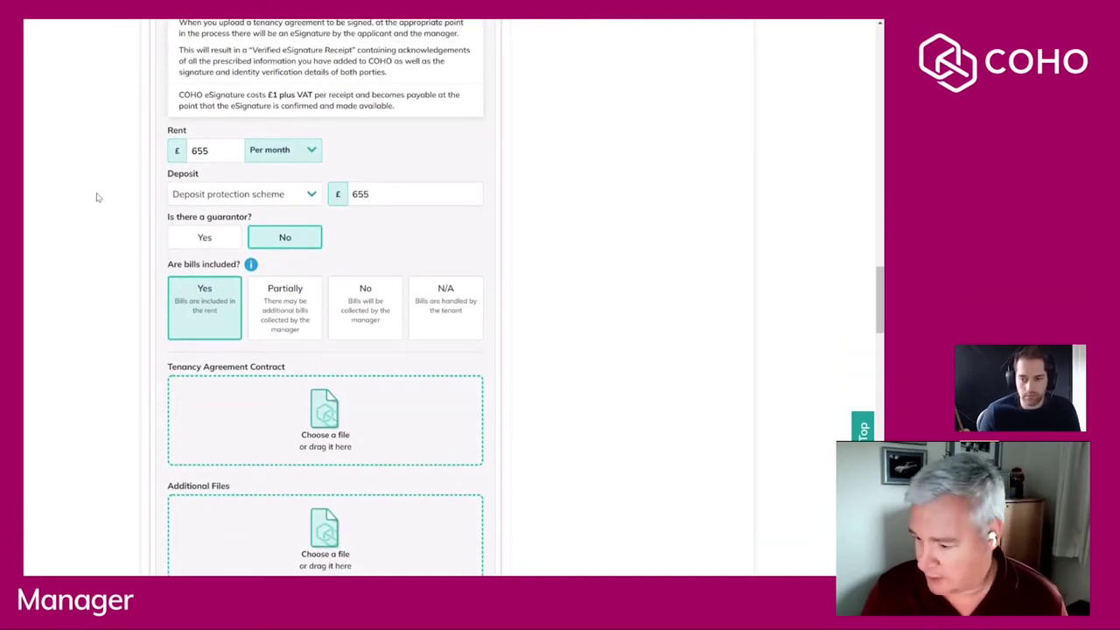
scroll(98, 197, down, 2)
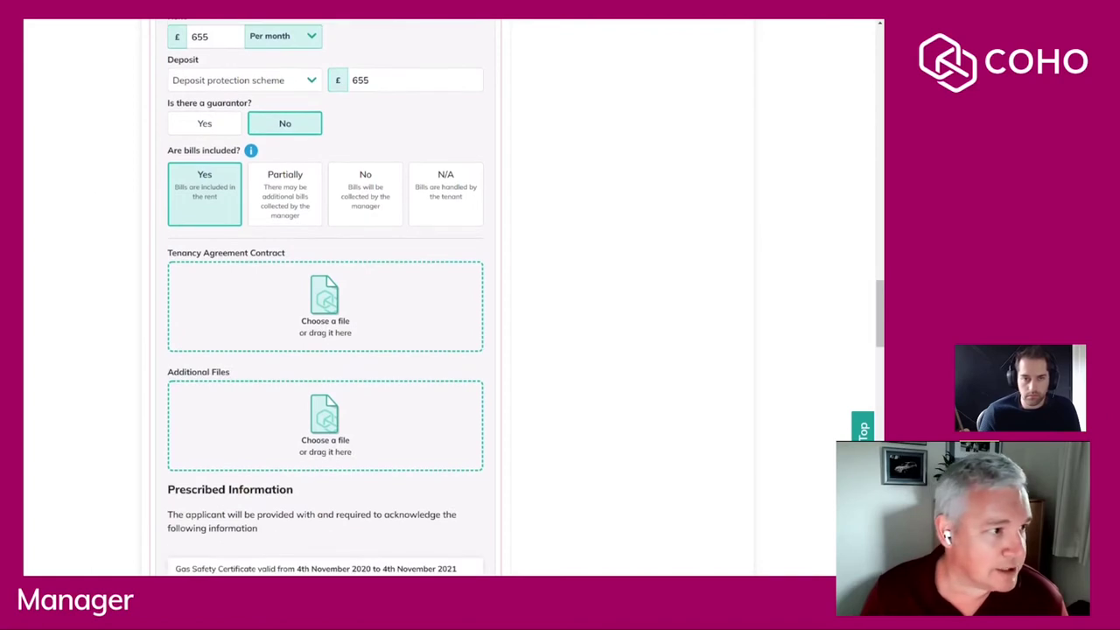
Attach tenancy-agreement.pdf as the contract file.
drag(98, 198, 359, 311)
scroll(57, 277, down, 5)
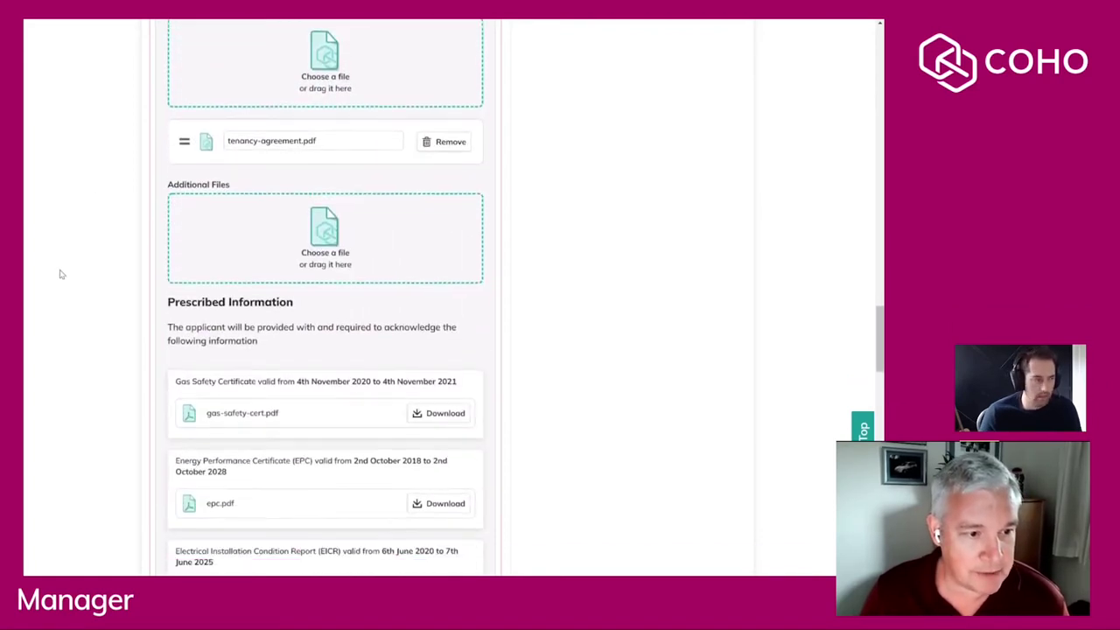
scroll(61, 274, down, 4)
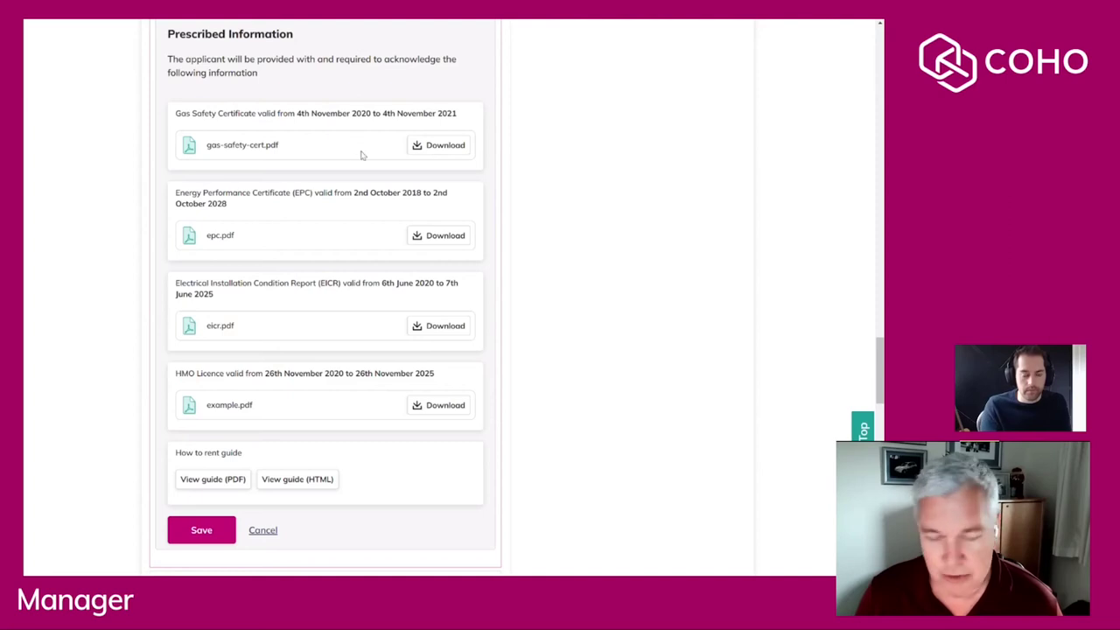
scroll(367, 243, up, 1)
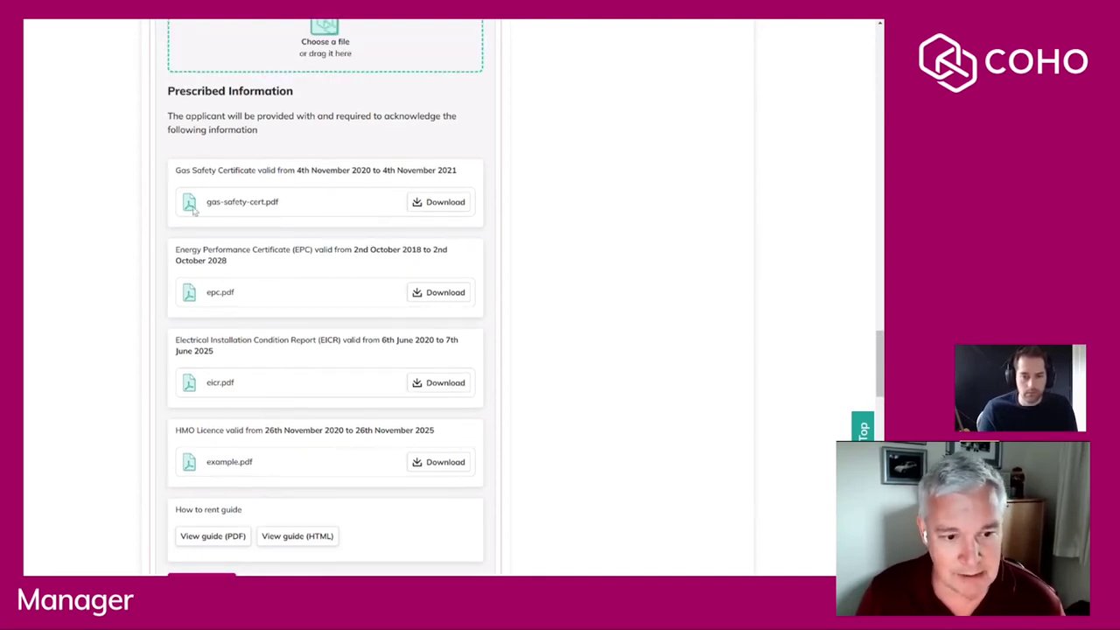
scroll(342, 204, up, 1)
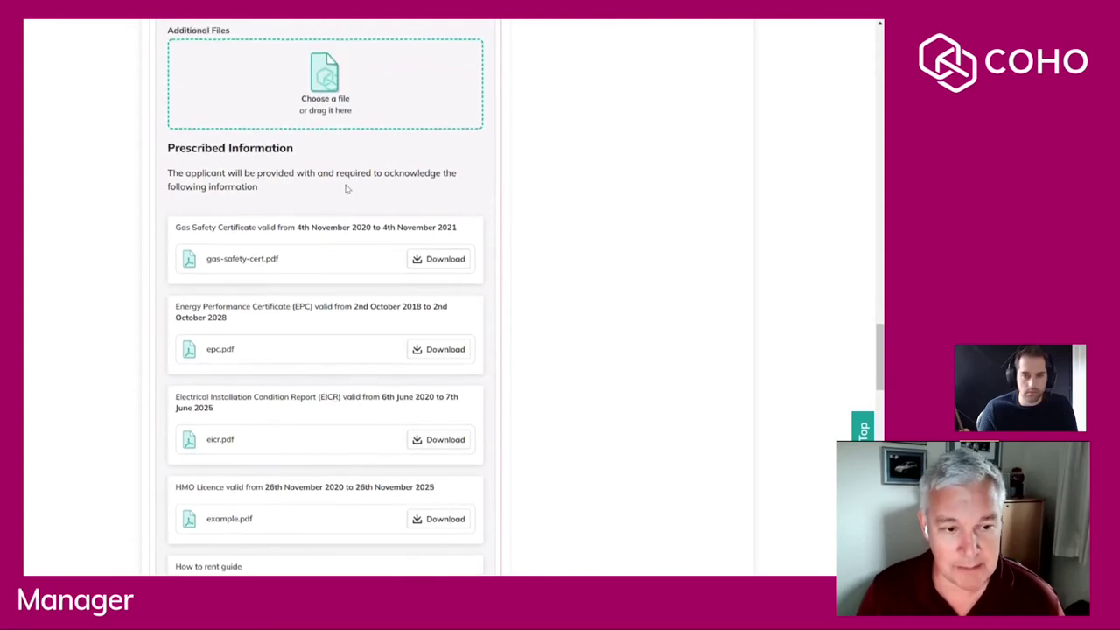
scroll(347, 188, up, 1)
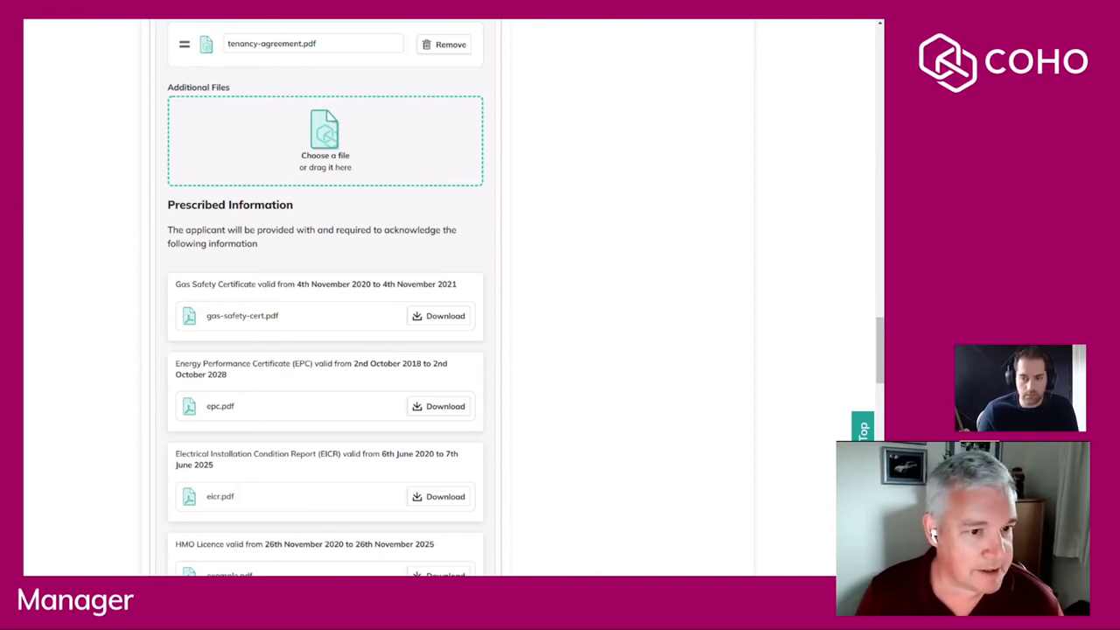
Add fire-certificate.pdf as an additional file and save to propose the agreement.
drag(110, 176, 345, 166)
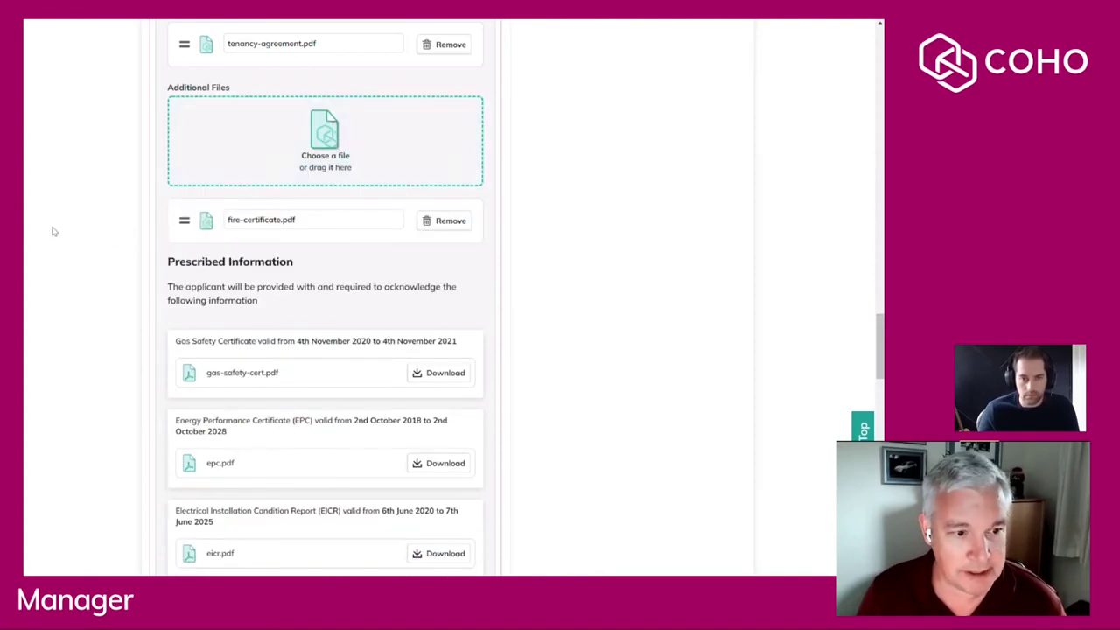
scroll(54, 231, up, 1)
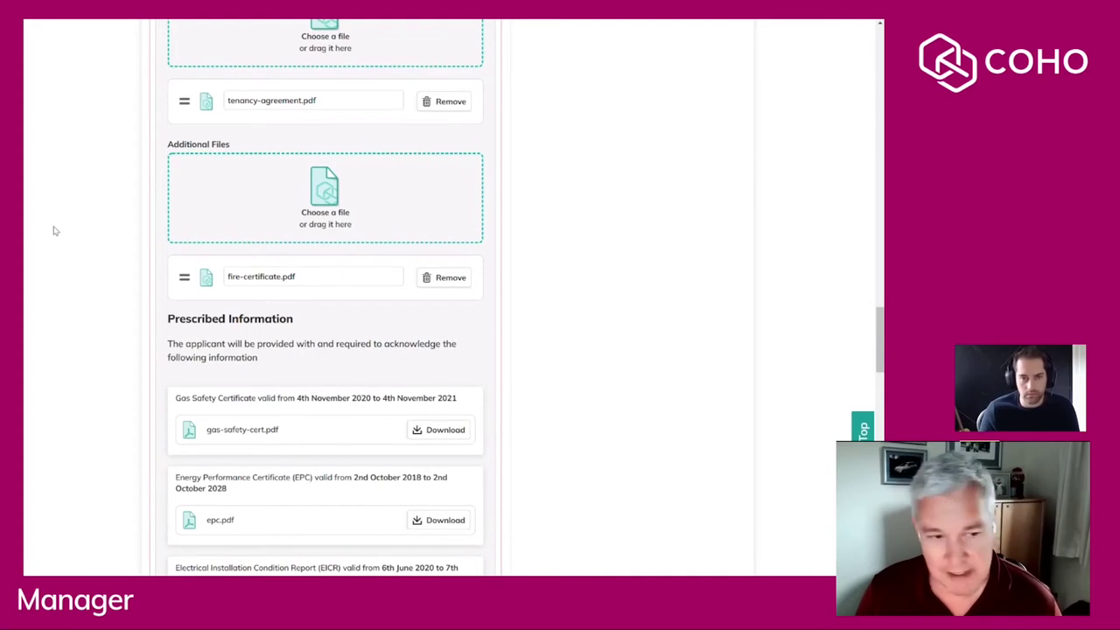
scroll(62, 233, down, 3)
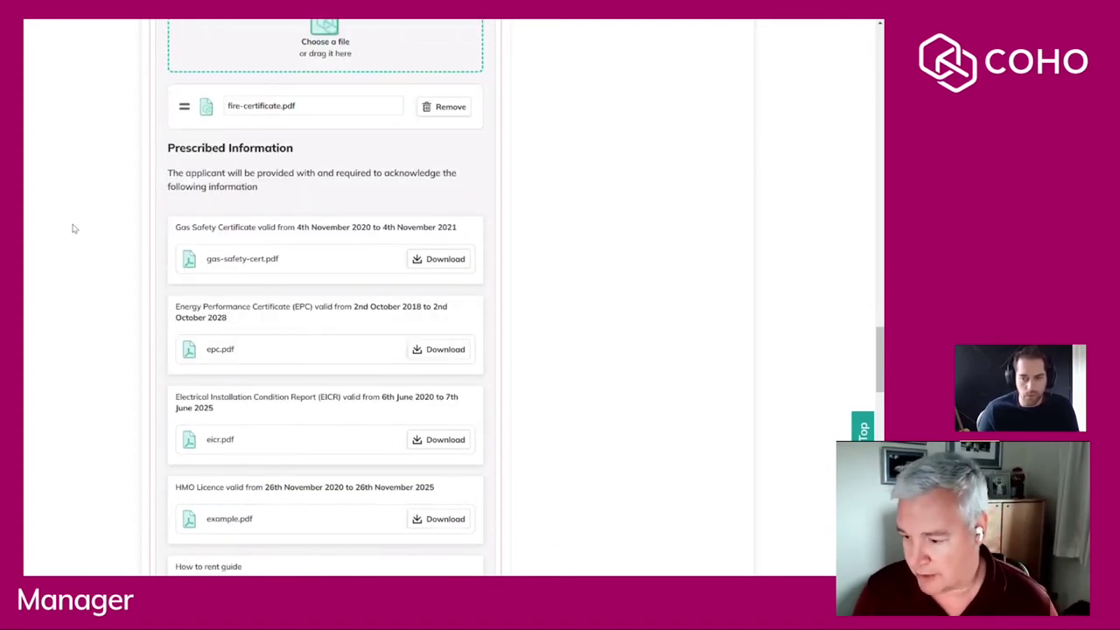
scroll(68, 238, down, 5)
scroll(70, 245, down, 1)
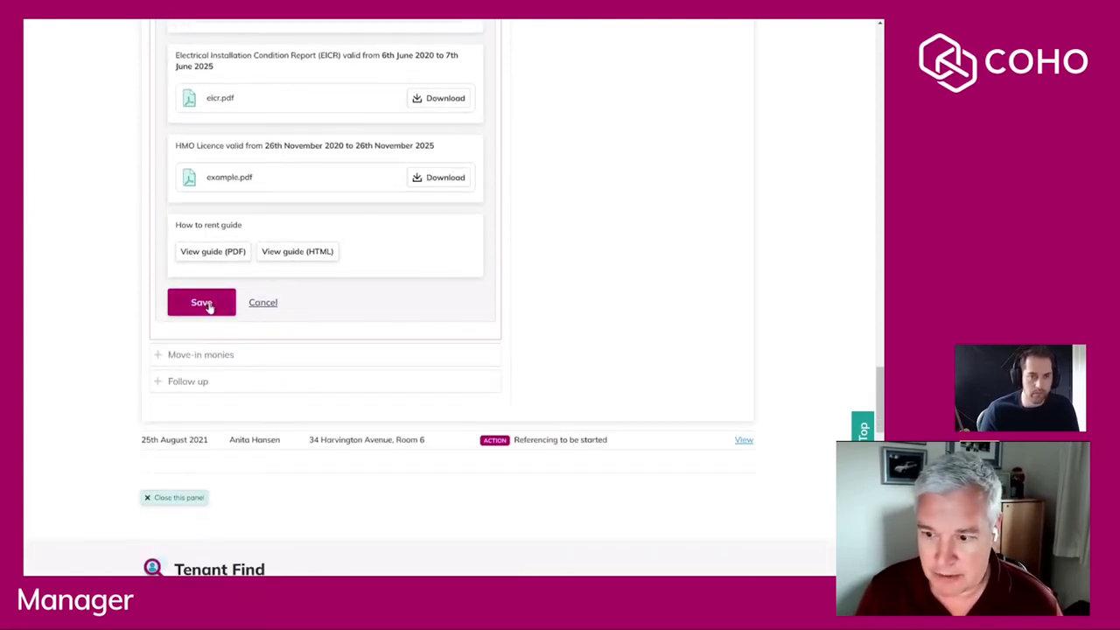
click(208, 306)
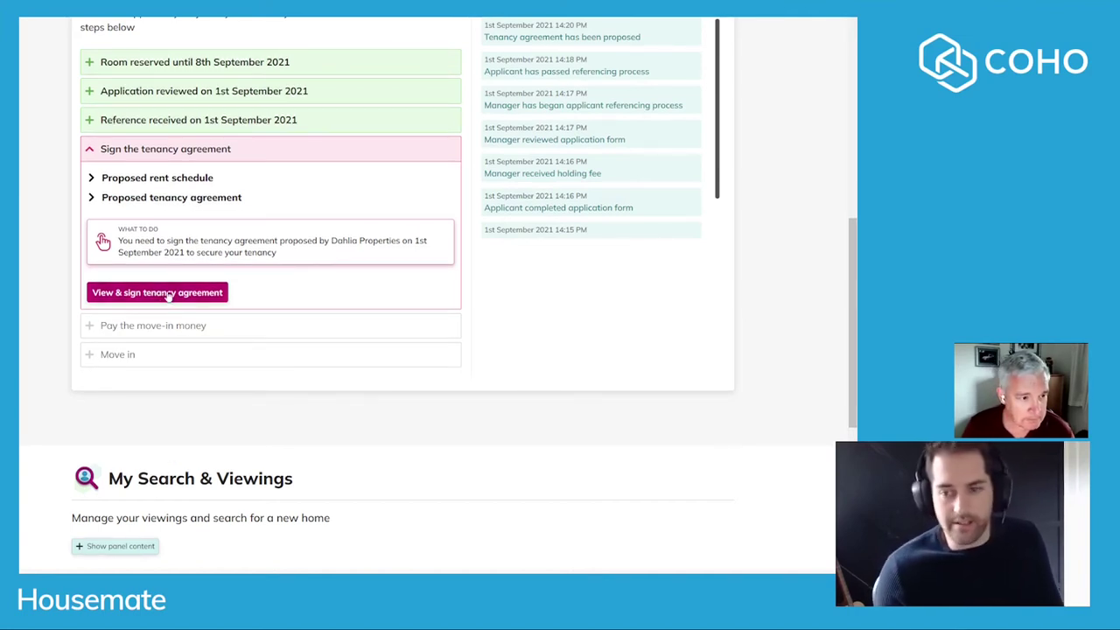
As the housemate, check the proposed rent schedule, then open the tenancy agreement and continue to acknowledgements.
click(138, 177)
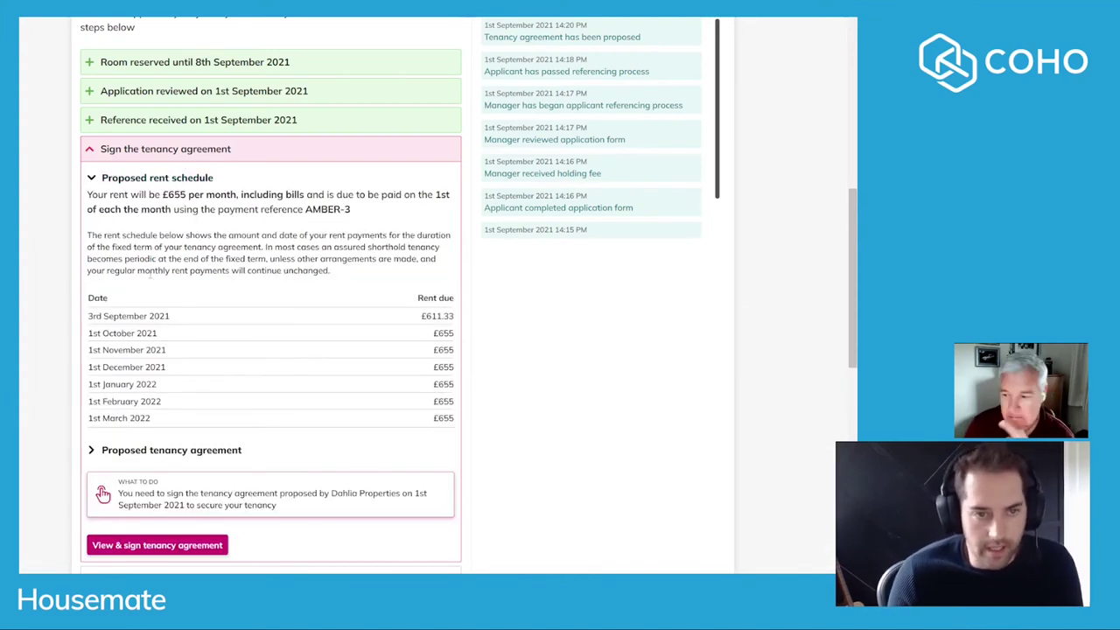
click(131, 178)
click(191, 297)
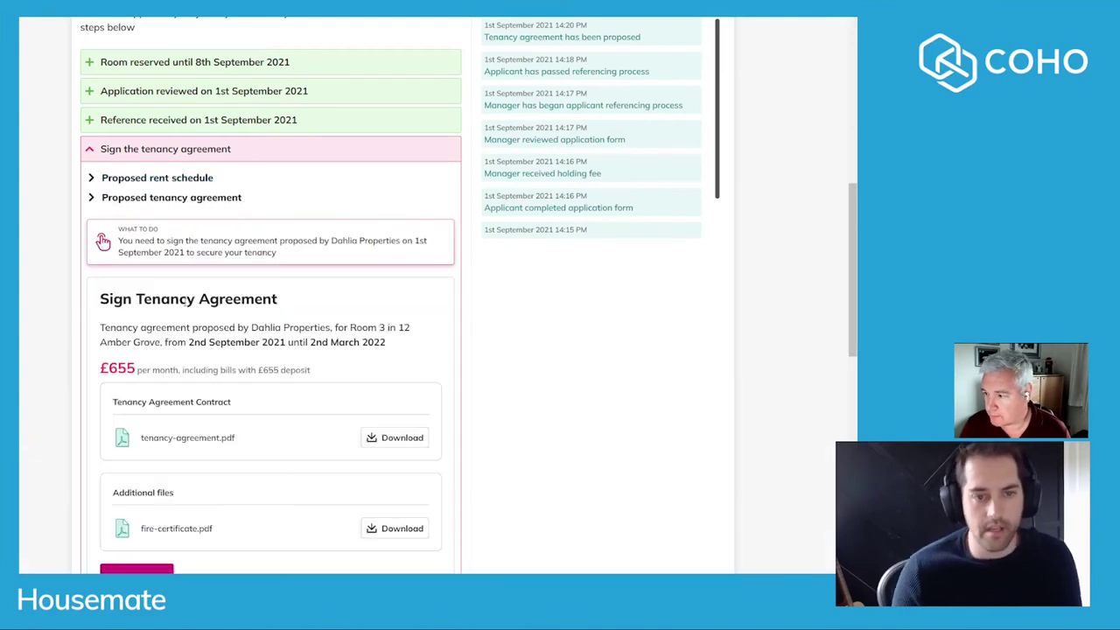
scroll(200, 251, down, 3)
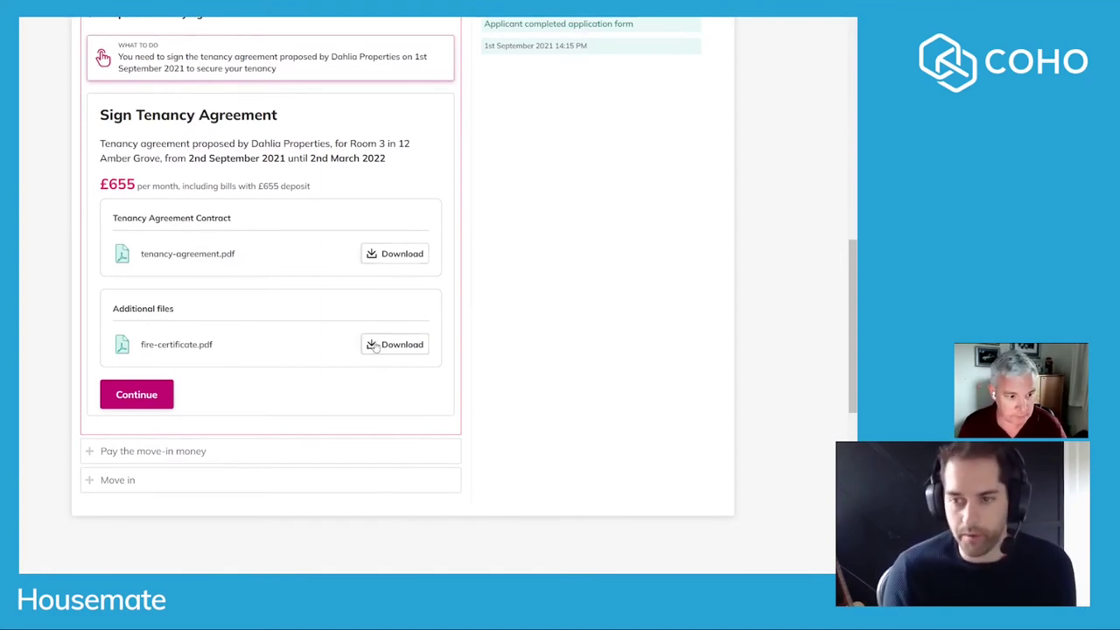
click(160, 403)
scroll(225, 318, down, 5)
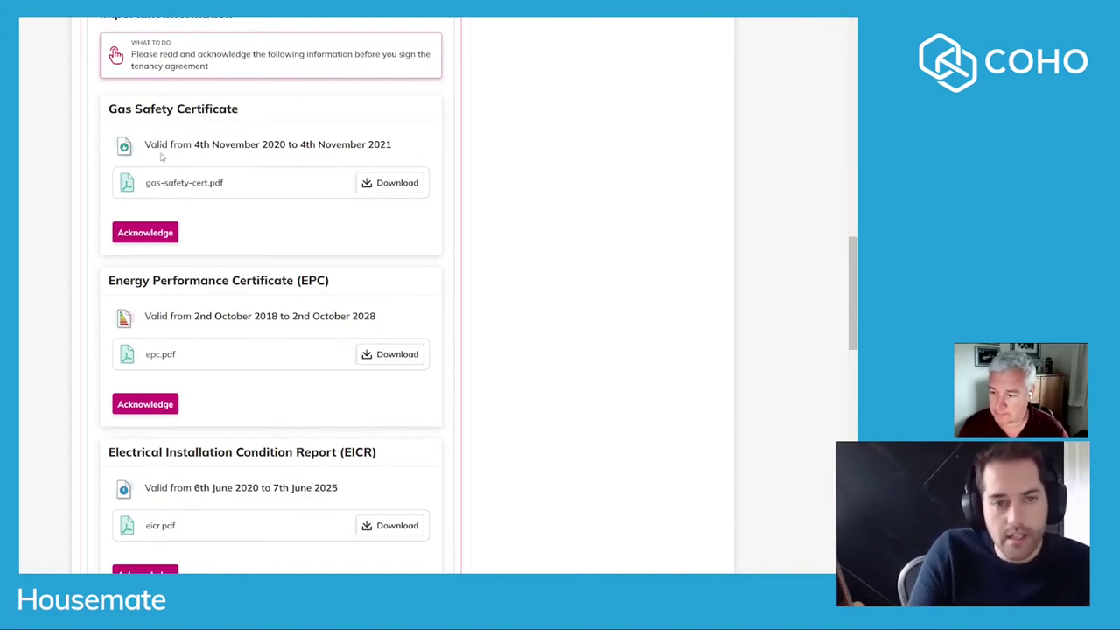
Acknowledge the Gas Safety Certificate, EPC and EICR.
click(162, 235)
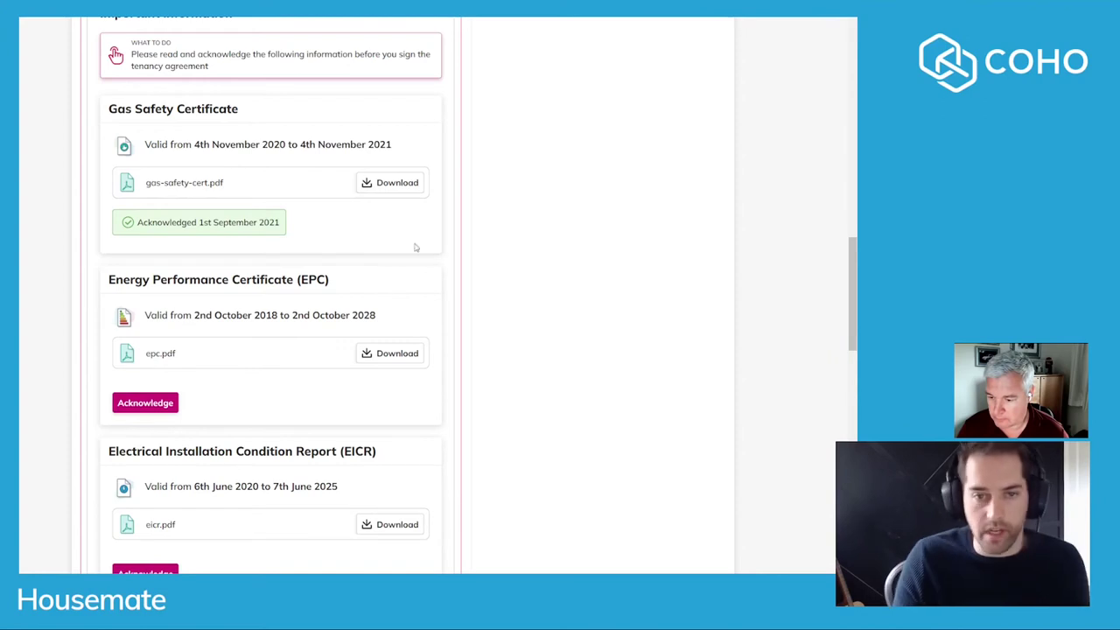
scroll(393, 360, down, 2)
click(158, 271)
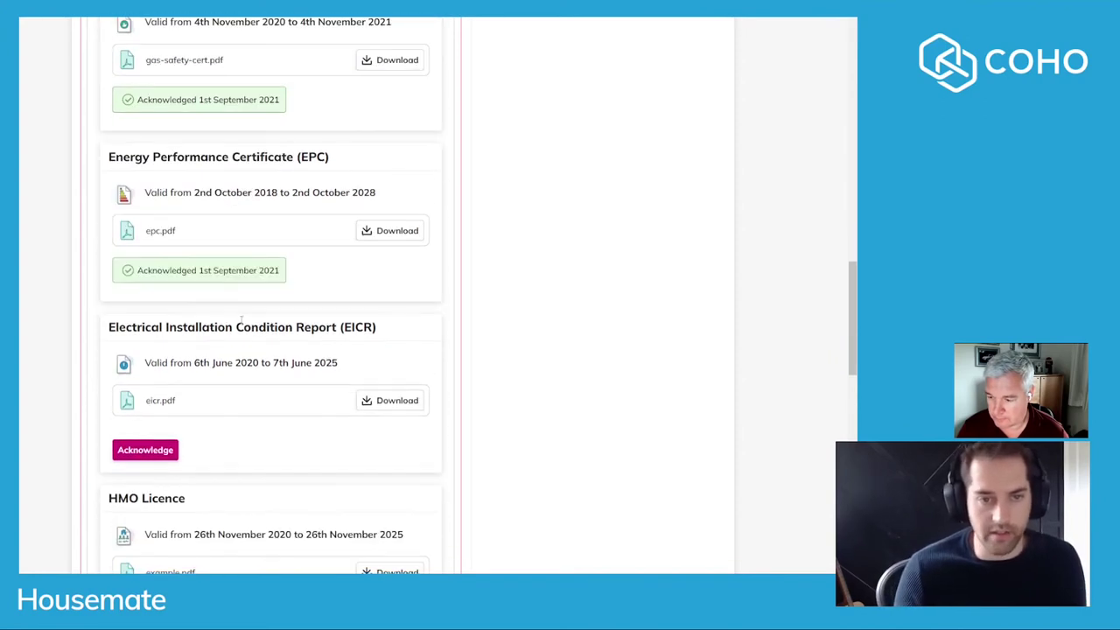
scroll(240, 319, down, 2)
click(145, 325)
scroll(145, 325, down, 2)
Acknowledge the HMO Licence and How To Rent Guide, then continue to identity confirmation.
click(145, 375)
scroll(145, 375, down, 2)
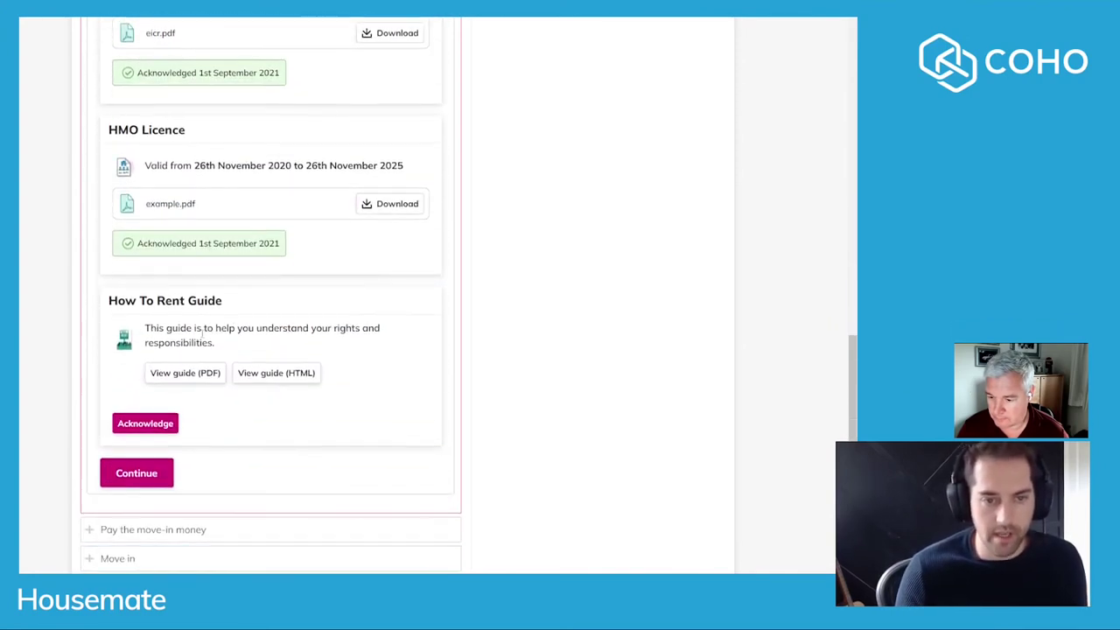
scroll(202, 330, down, 3)
click(145, 240)
scroll(153, 278, down, 1)
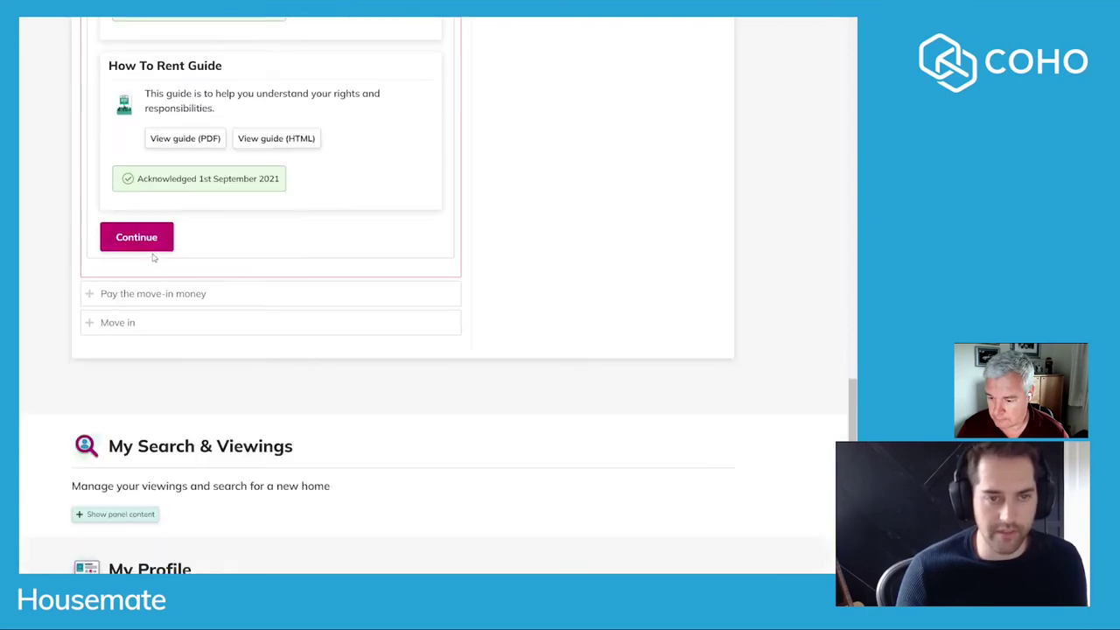
click(140, 249)
scroll(292, 267, down, 1)
scroll(200, 215, up, 1)
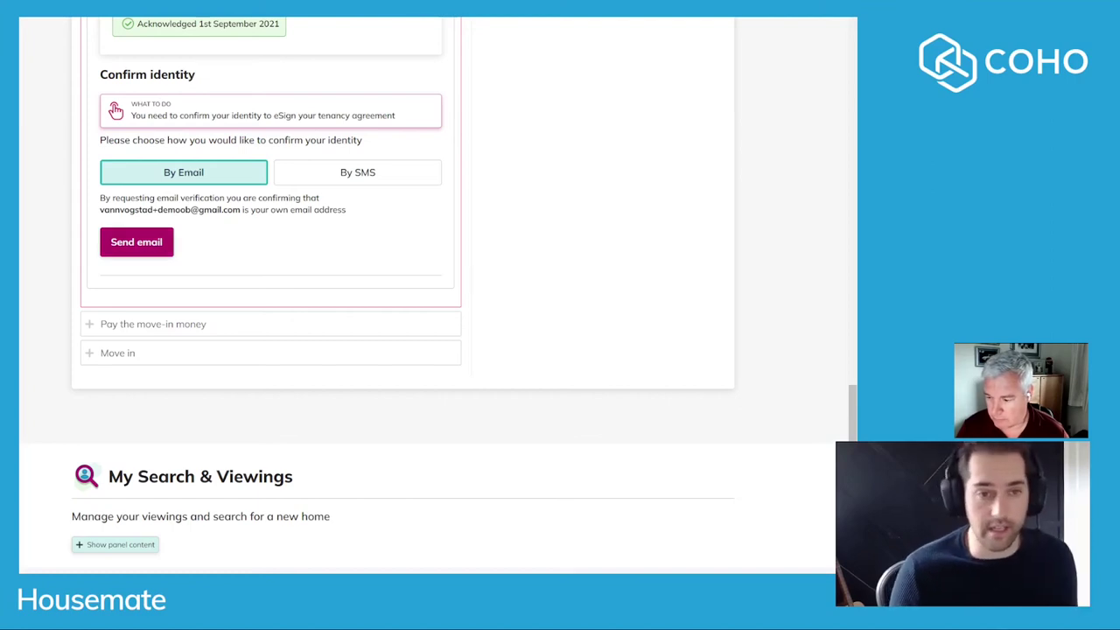
Confirm the housemate's identity with the verification code sent by email.
click(136, 242)
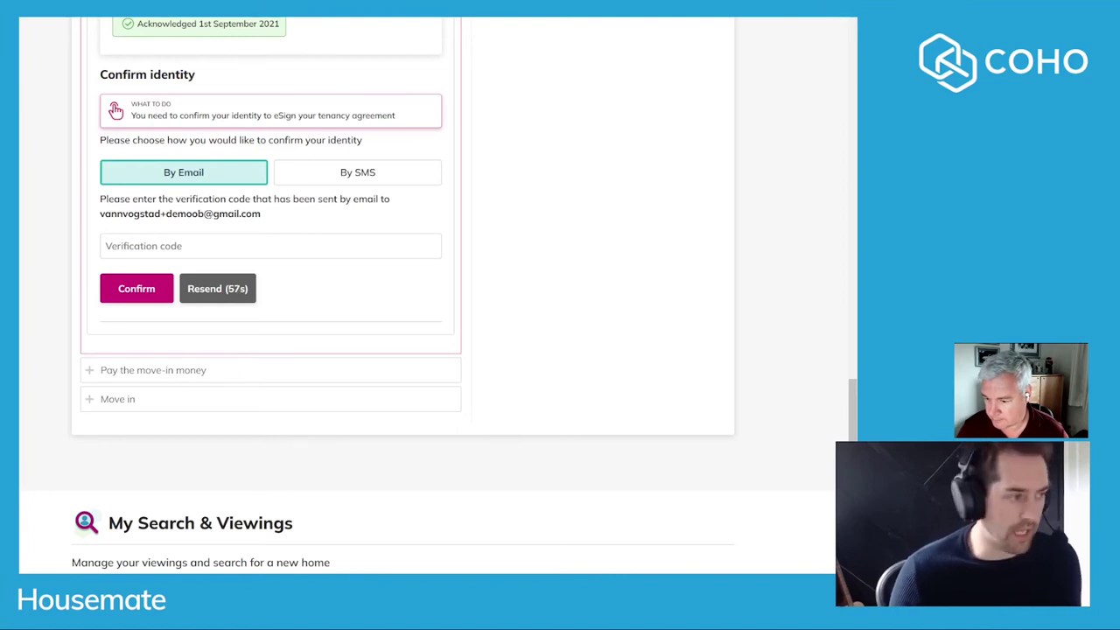
click(175, 246)
key(ctrl+v)
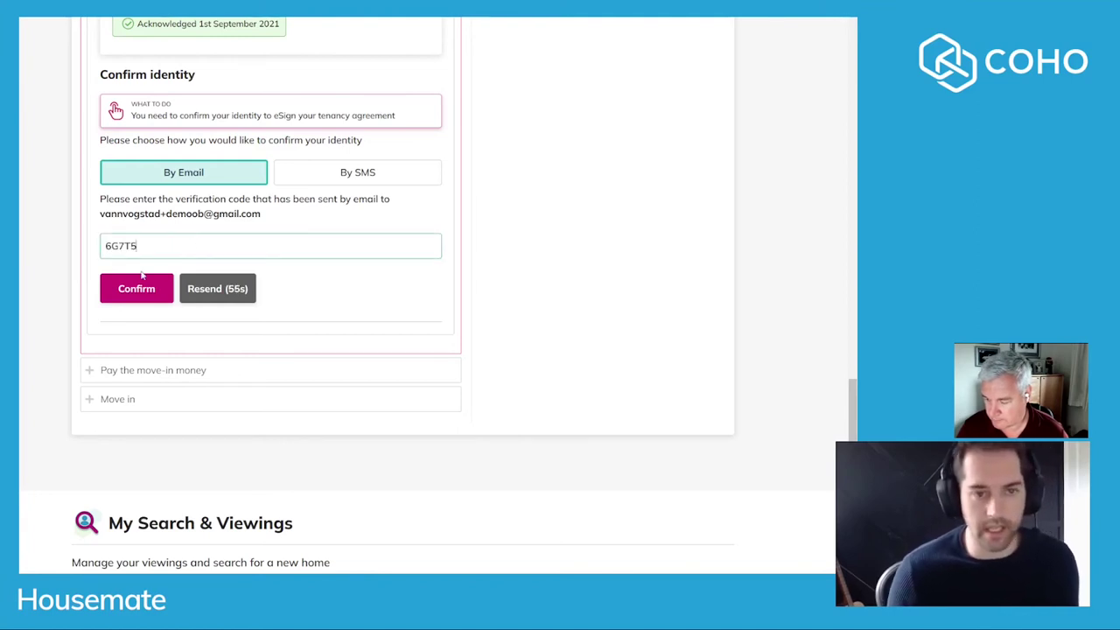
click(149, 292)
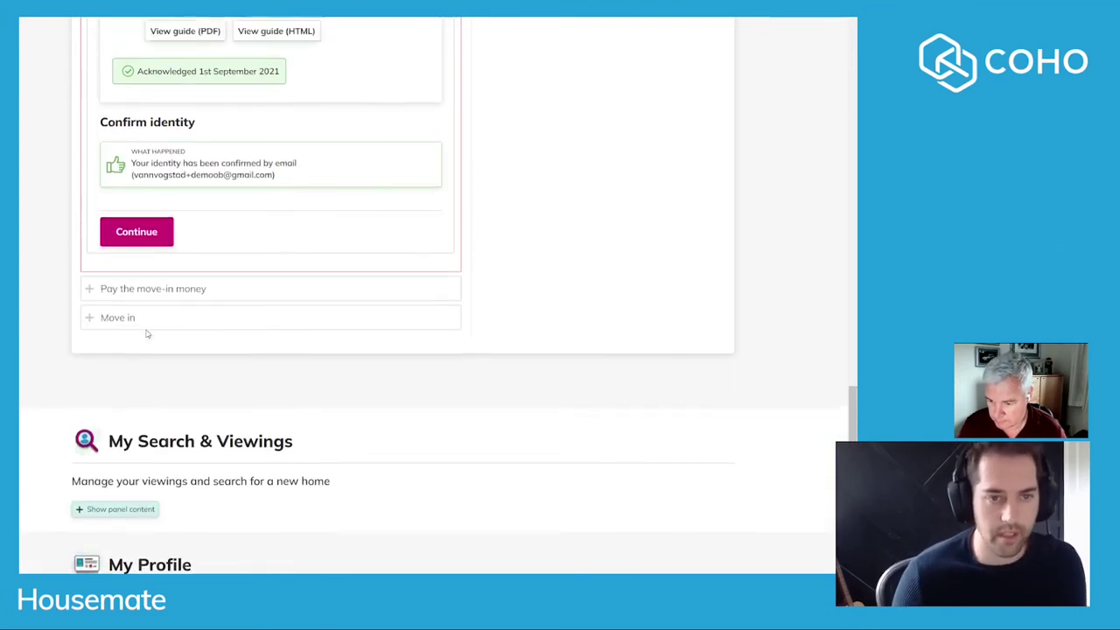
Draw a signature, confirm reading the documents, enter the account password and sign the agreement.
click(139, 307)
scroll(112, 340, down, 3)
mouse_move(125, 214)
mouse_down()
mouse_move(160, 137)
mouse_move(279, 176)
mouse_move(268, 202)
mouse_move(336, 223)
mouse_up()
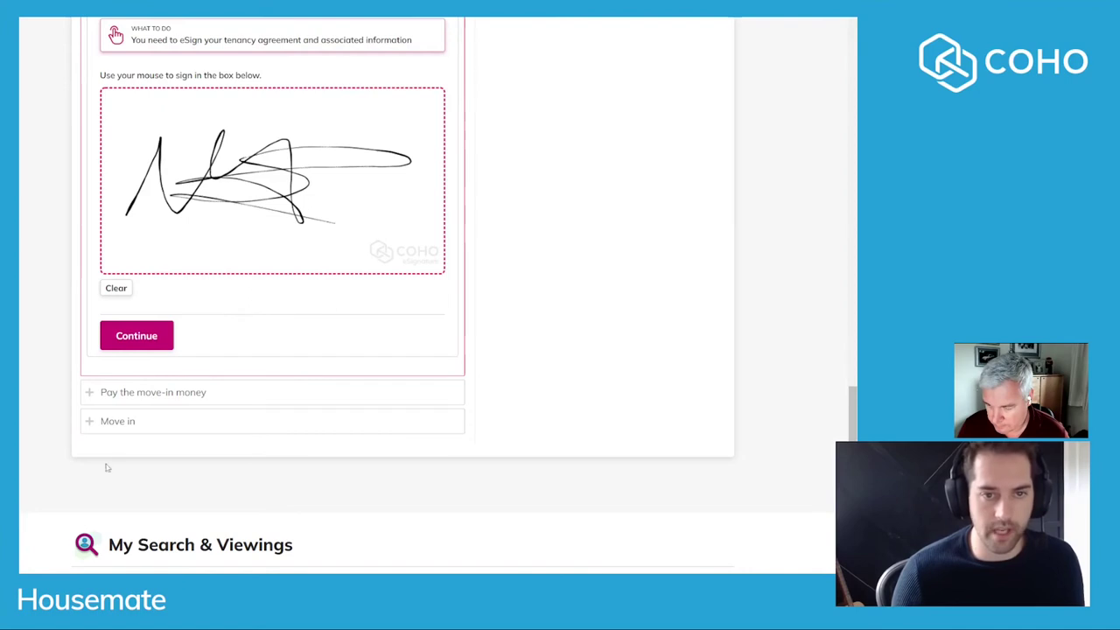
click(135, 334)
click(144, 331)
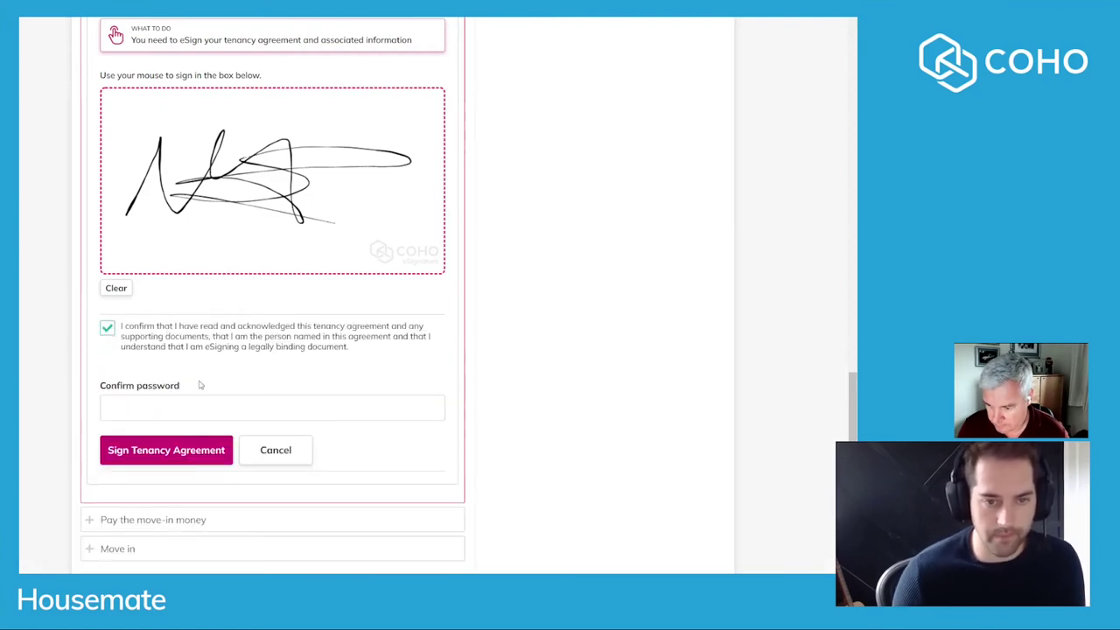
click(227, 401)
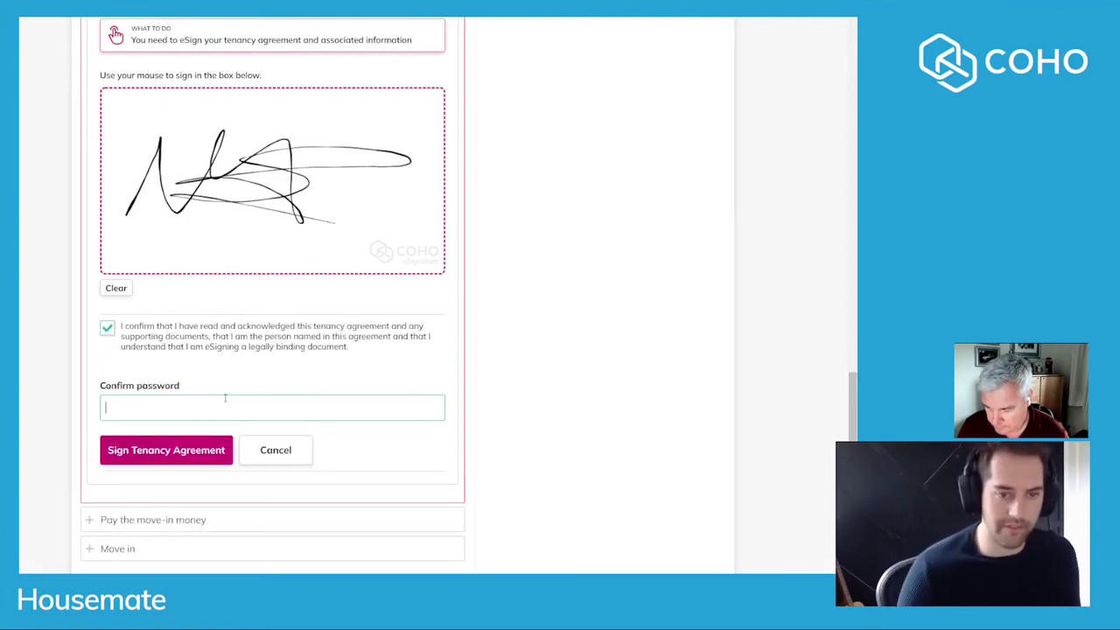
text(••••••••)
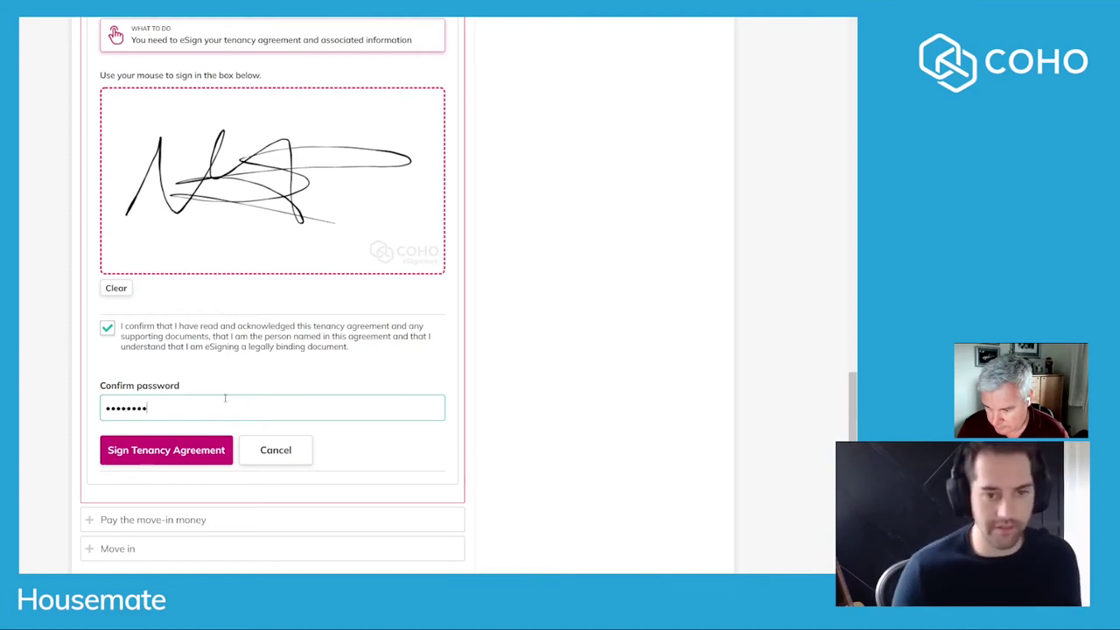
click(170, 454)
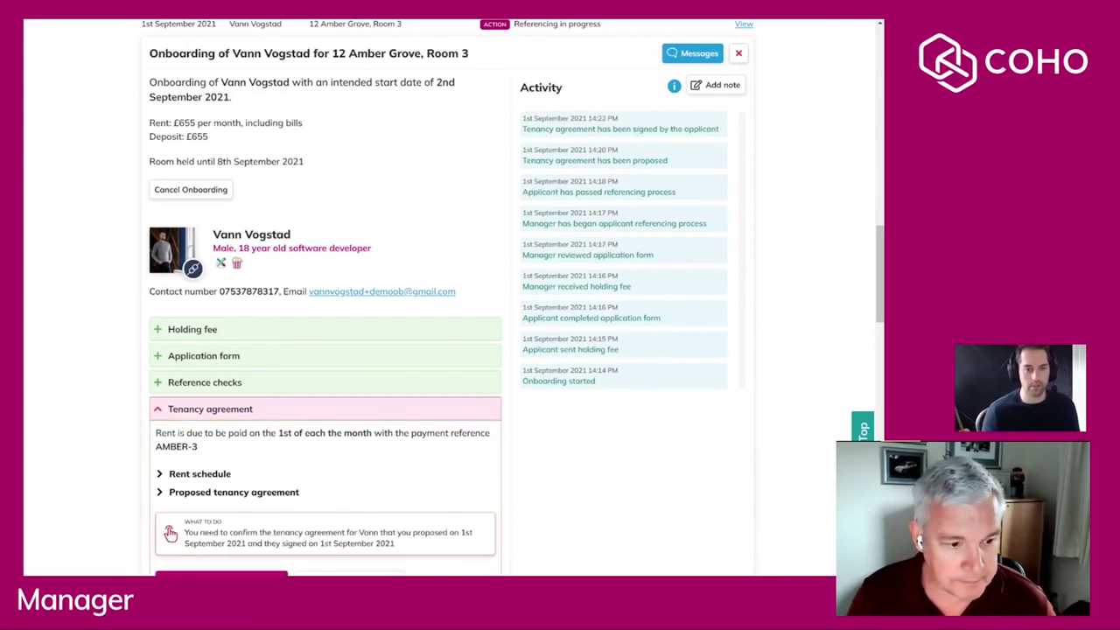
Open the signed tenancy agreement and scroll to the applicant's eSignature and the Accept/Reject section.
scroll(289, 162, down, 1)
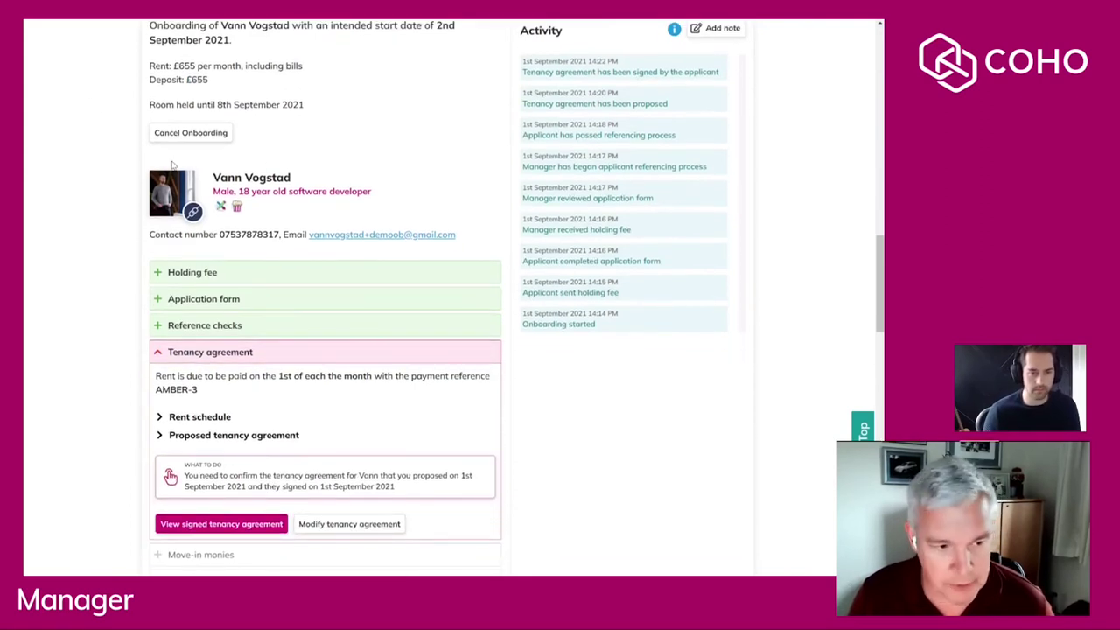
scroll(175, 164, down, 1)
scroll(175, 165, down, 1)
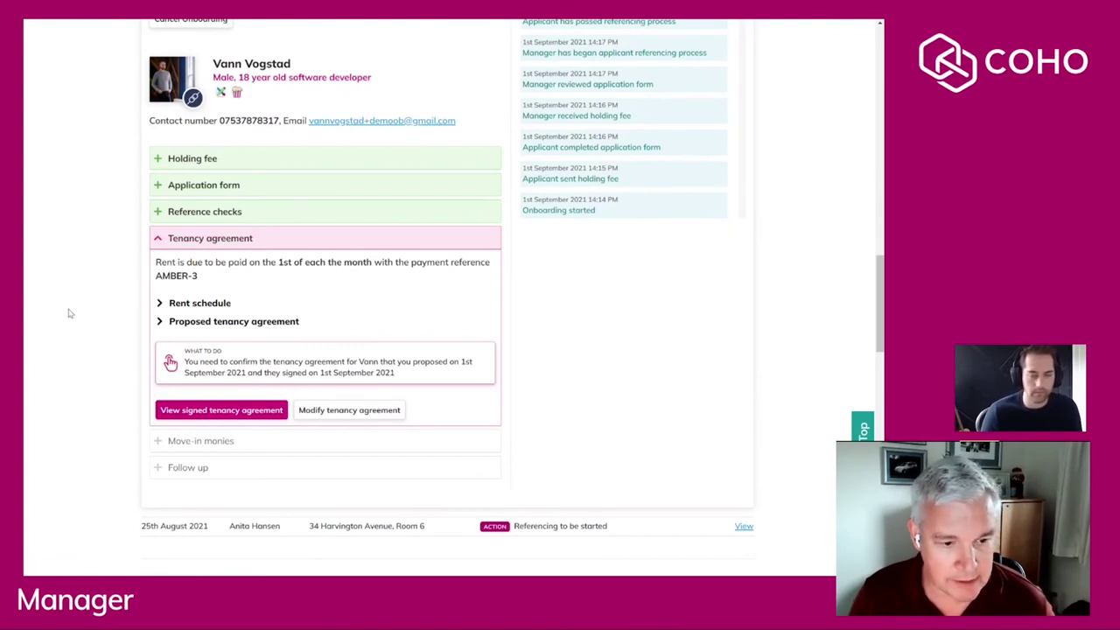
click(217, 411)
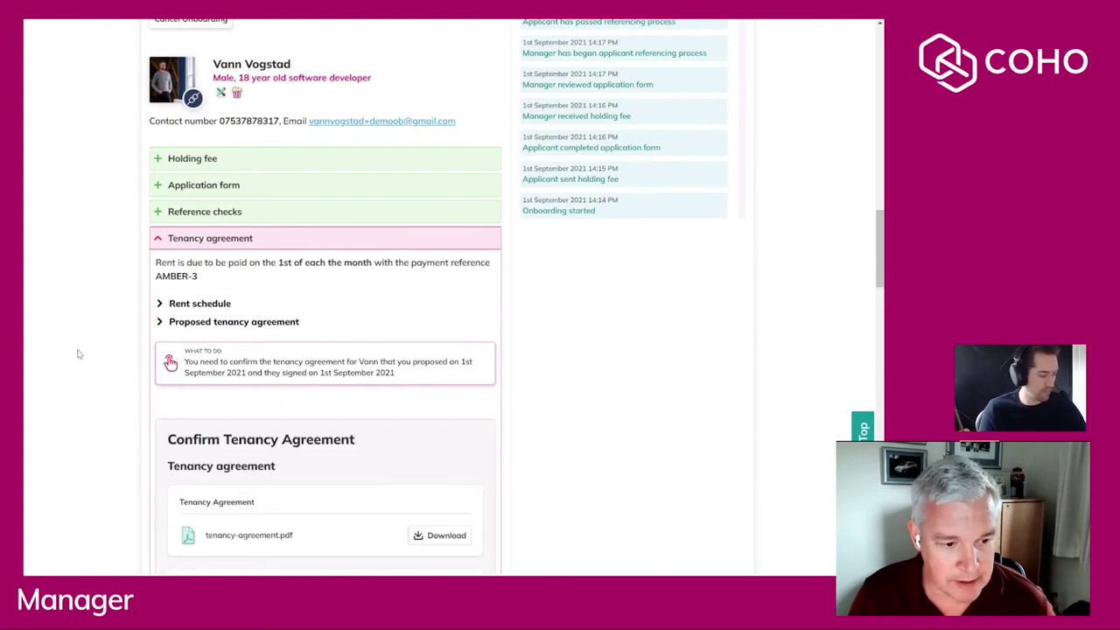
scroll(48, 334, down, 5)
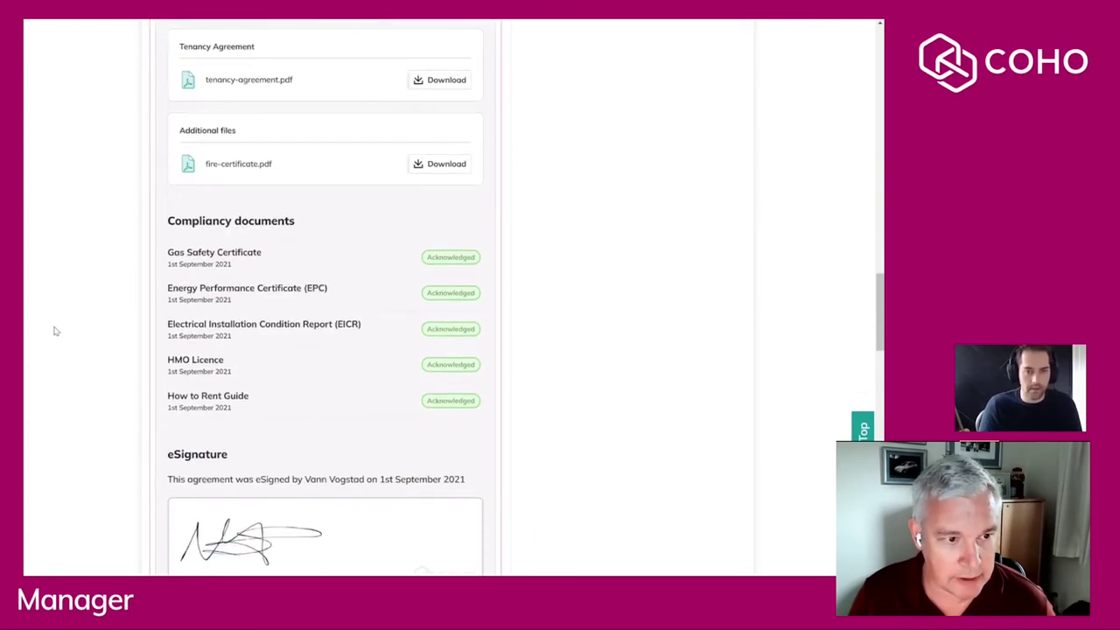
scroll(58, 332, down, 3)
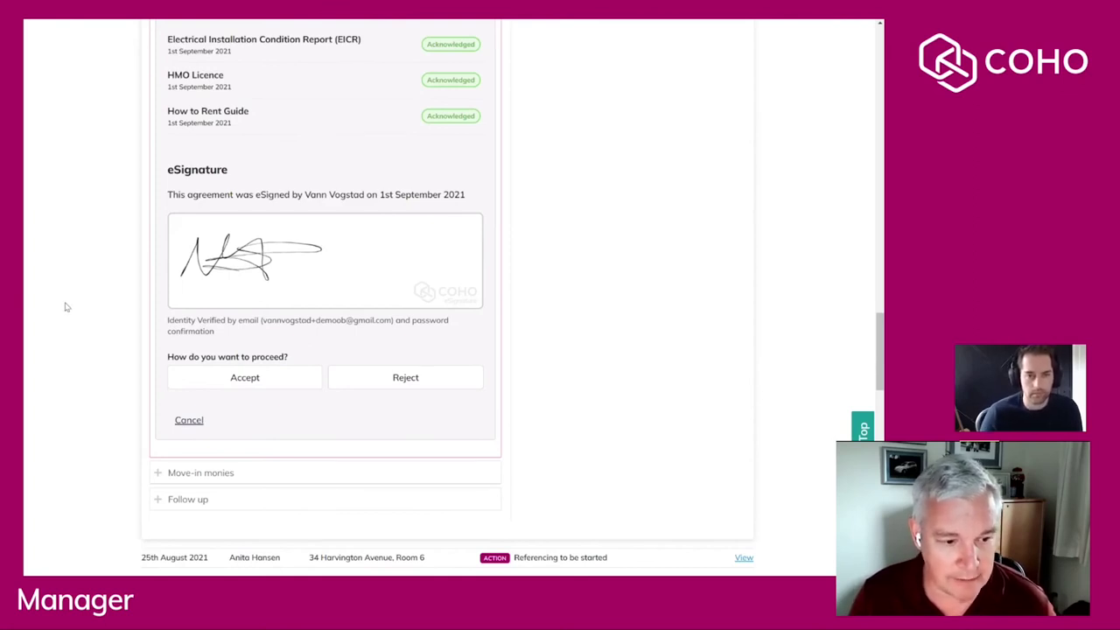
scroll(97, 315, down, 1)
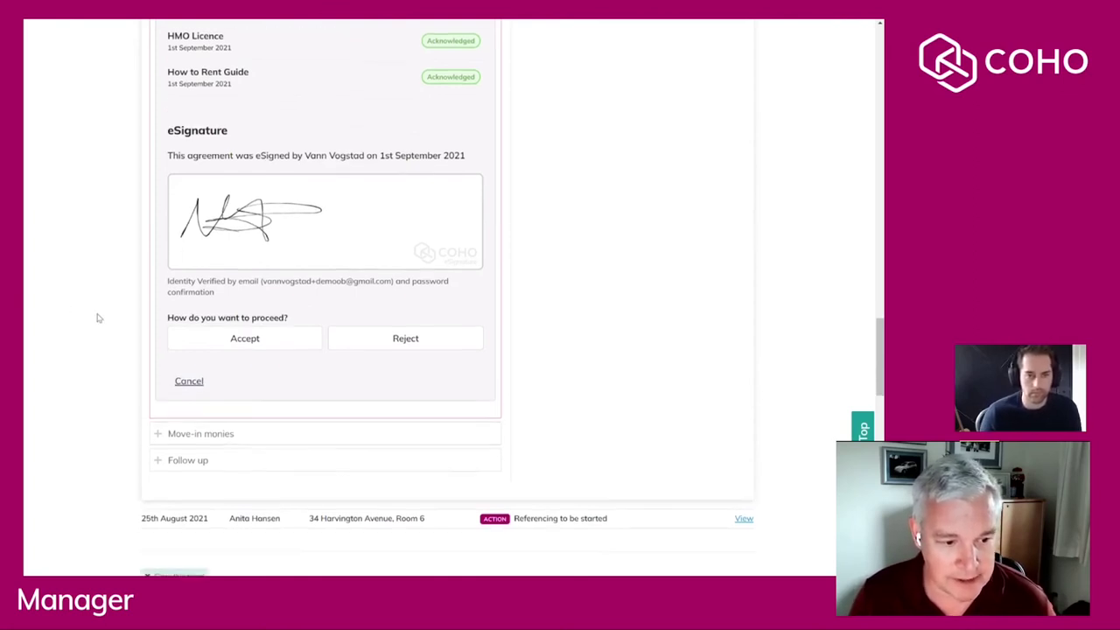
Accept the tenant's eSigned agreement and confirm the manager's identity with the verification code sent by email.
click(249, 323)
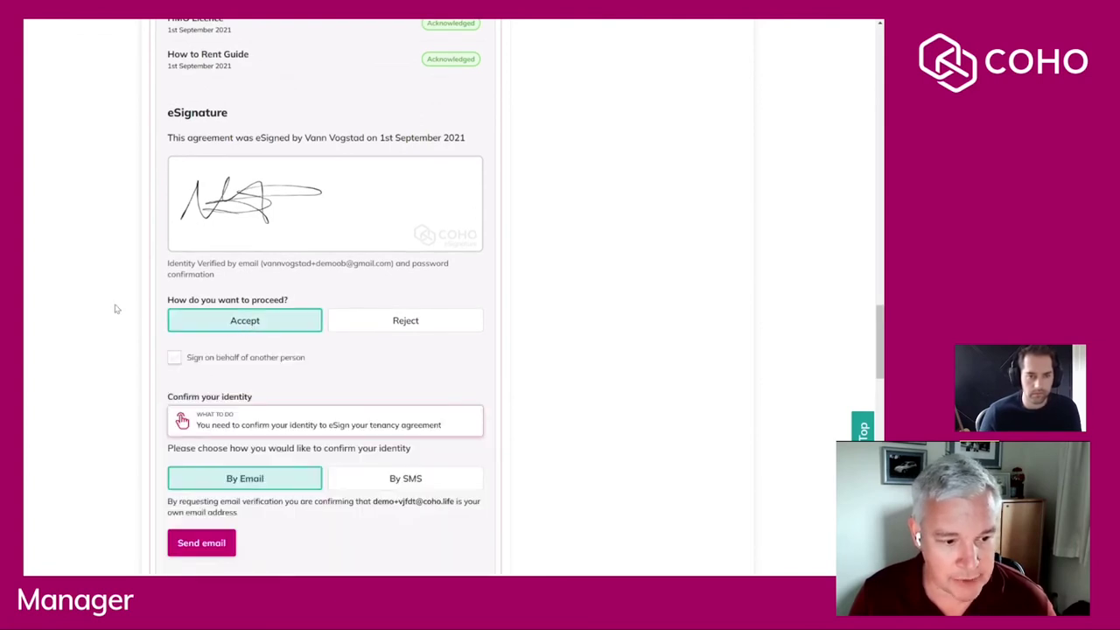
scroll(113, 307, down, 3)
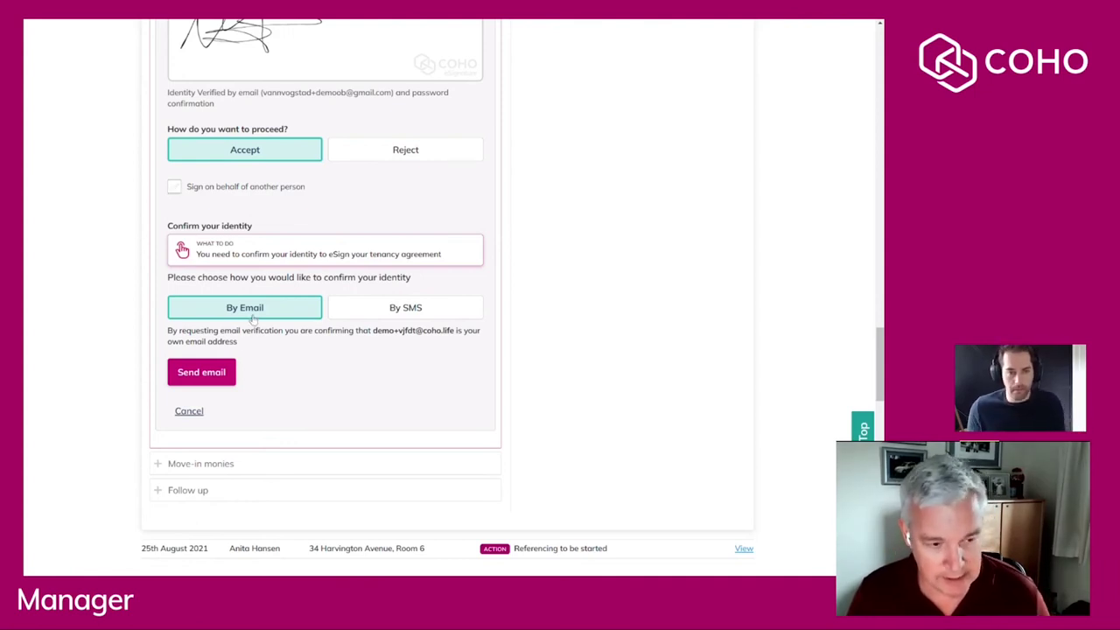
click(214, 373)
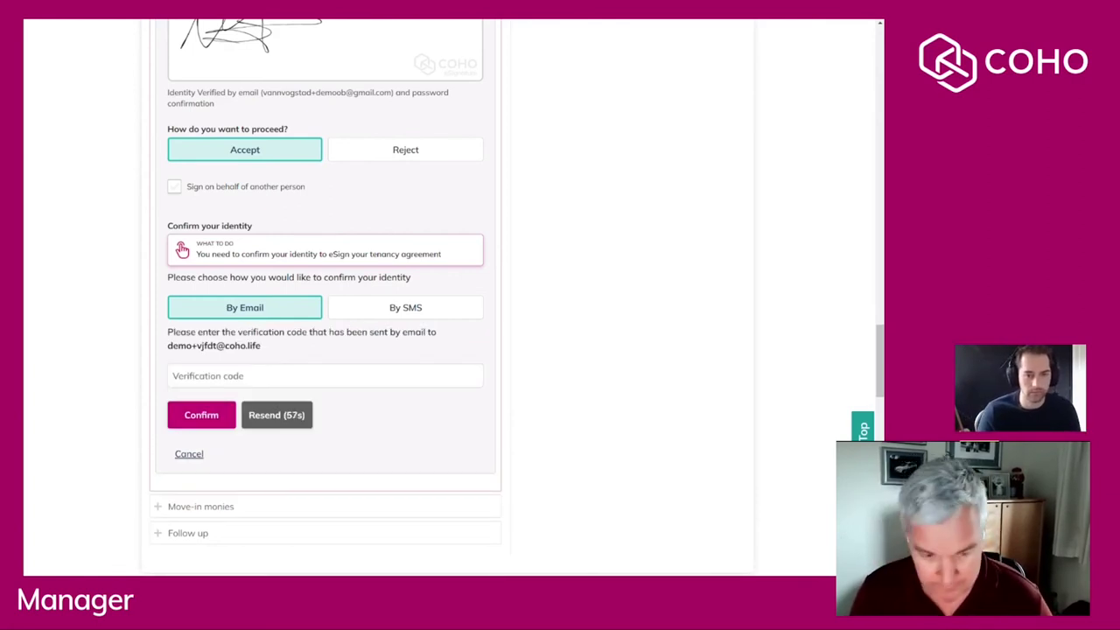
click(258, 376)
key(ctrl+v)
click(202, 415)
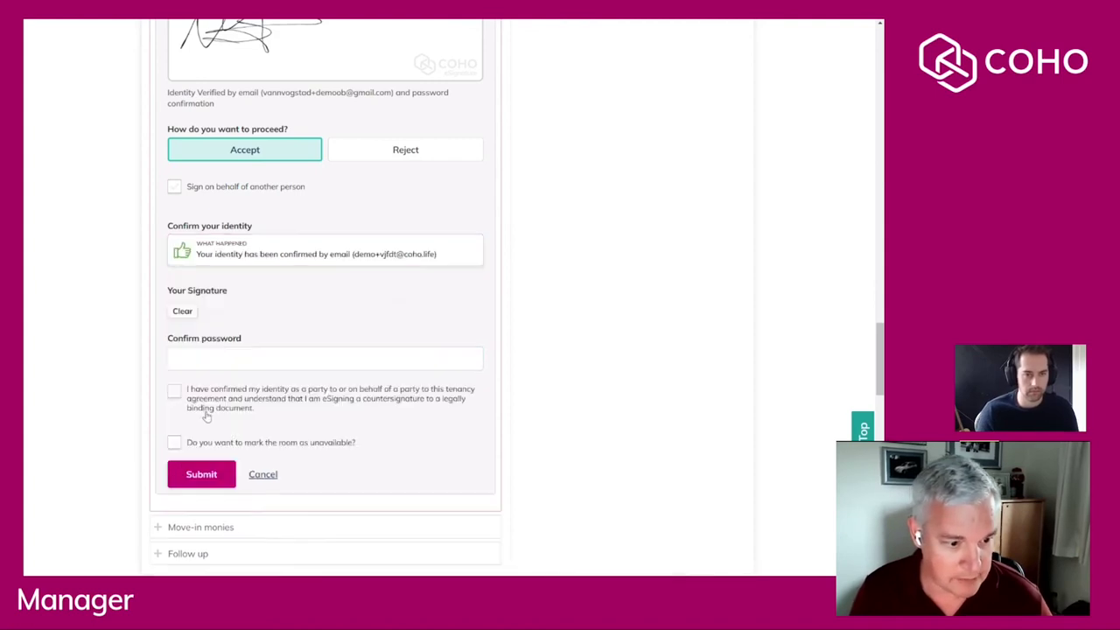
Countersign with a drawn signature, the account password and the legally binding acknowledgement, then submit.
mouse_move(226, 375)
mouse_down()
mouse_move(269, 364)
mouse_move(370, 394)
mouse_move(358, 423)
mouse_up()
scroll(400, 488, down, 2)
click(236, 423)
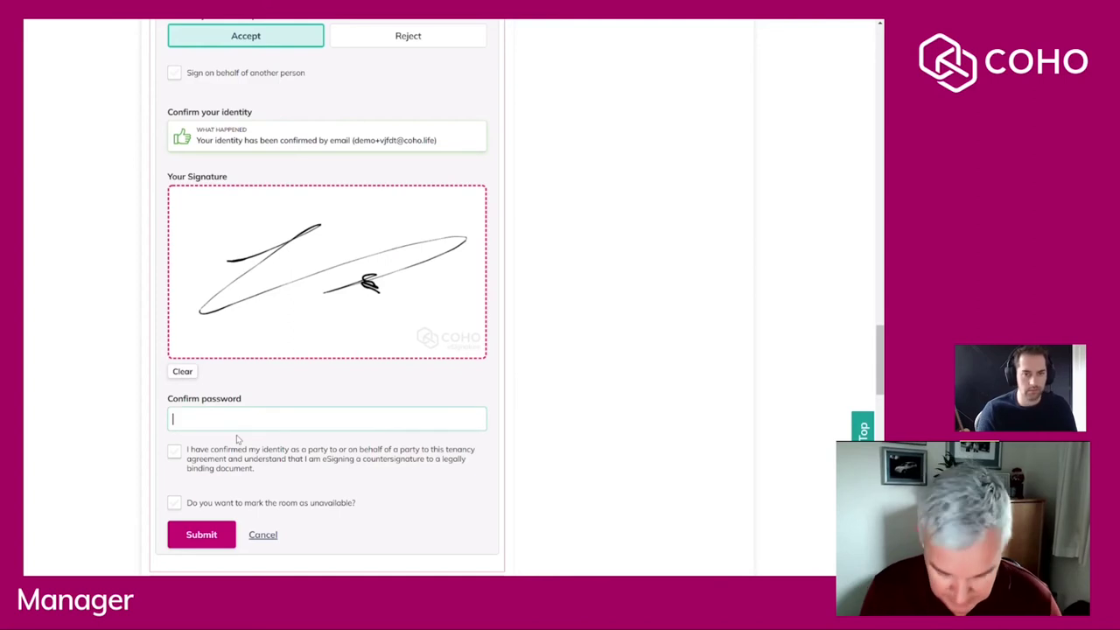
text(••••••)
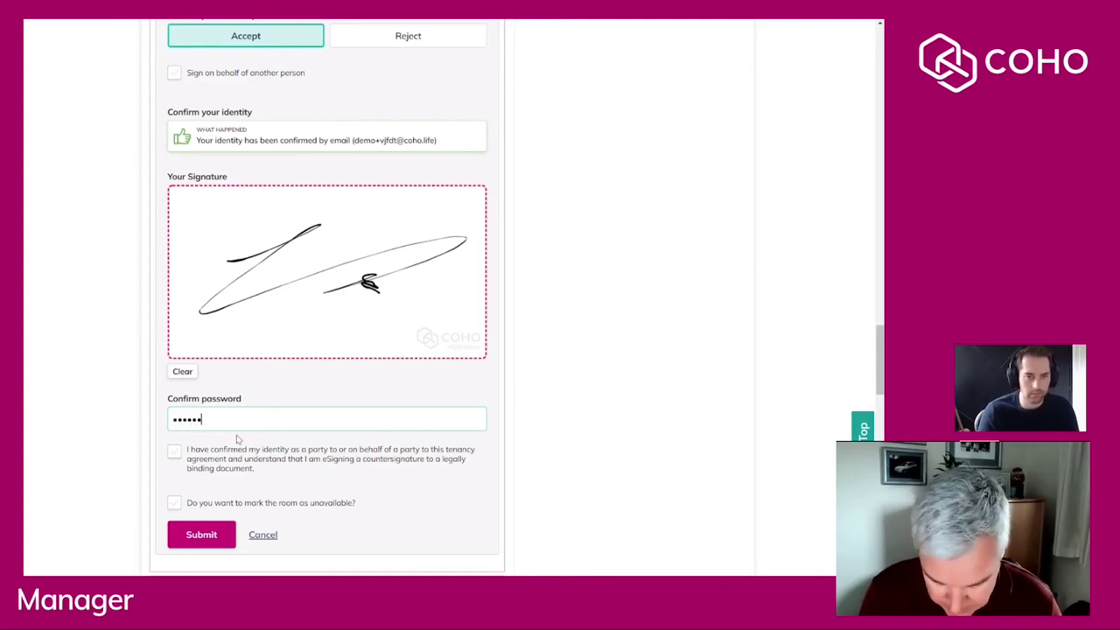
text(••)
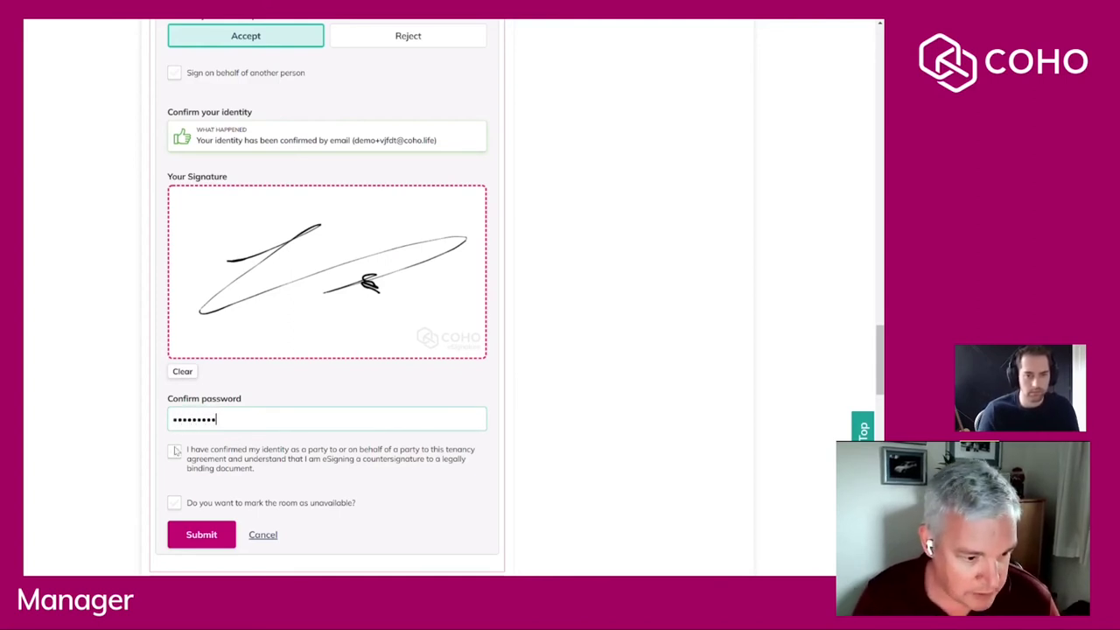
click(175, 451)
scroll(188, 525, down, 2)
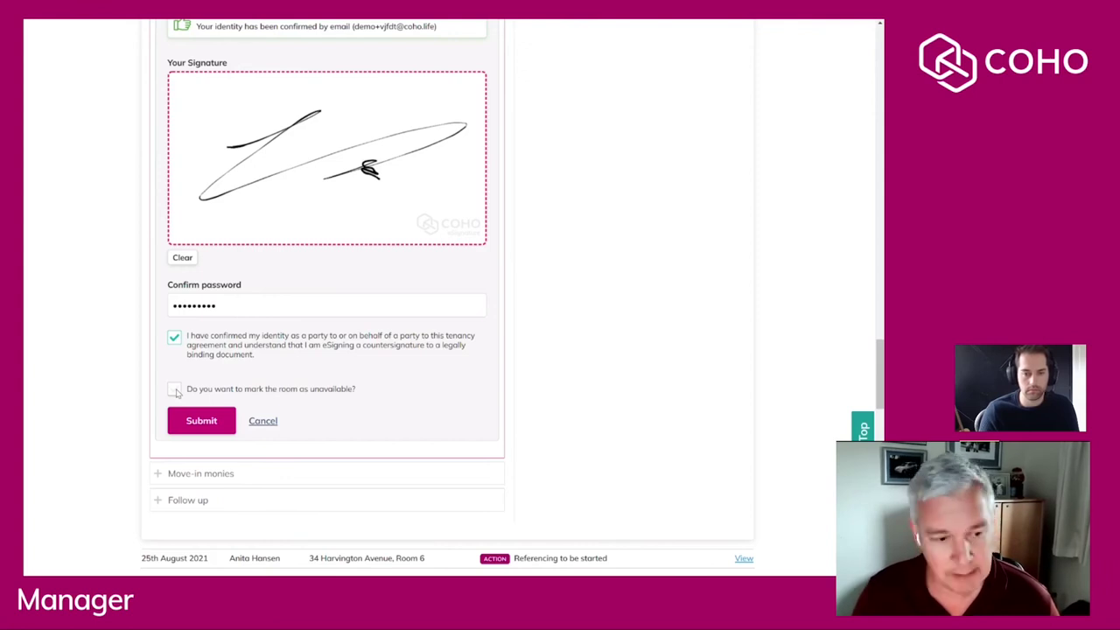
click(201, 421)
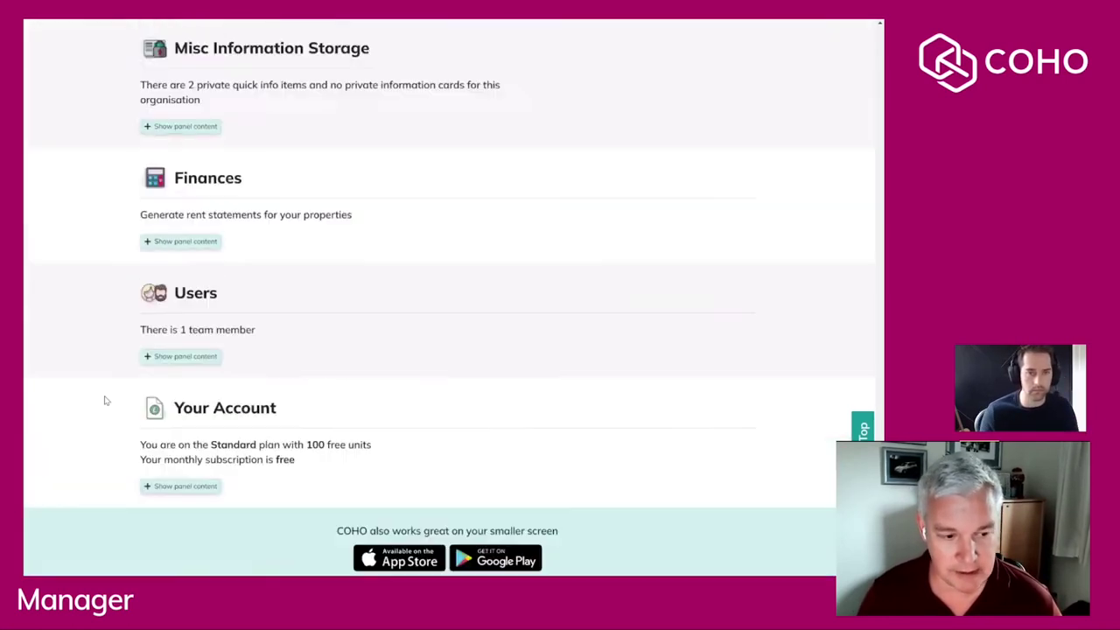
Expand Move-in monies and open Set move-in monies, checking the initial 1770.33 total.
scroll(124, 382, down, 2)
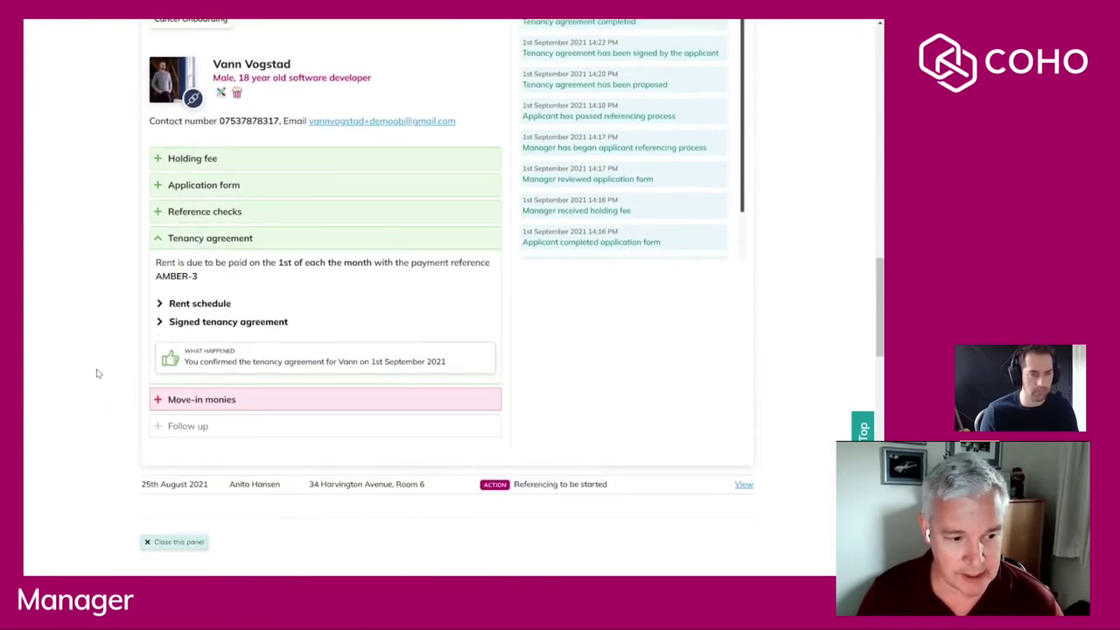
click(203, 343)
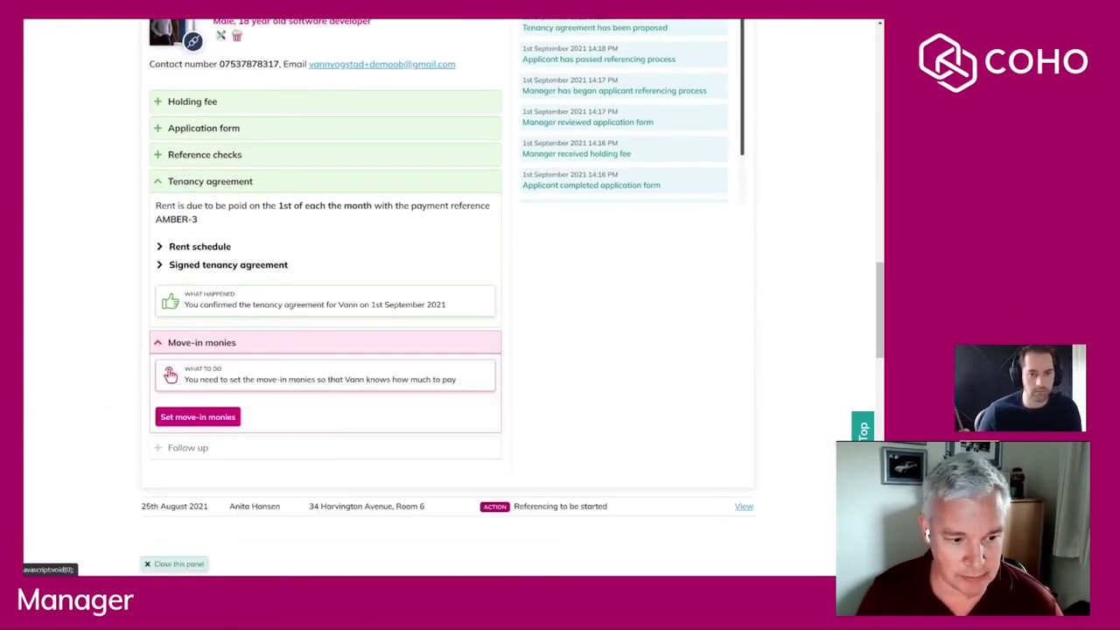
scroll(110, 316, down, 2)
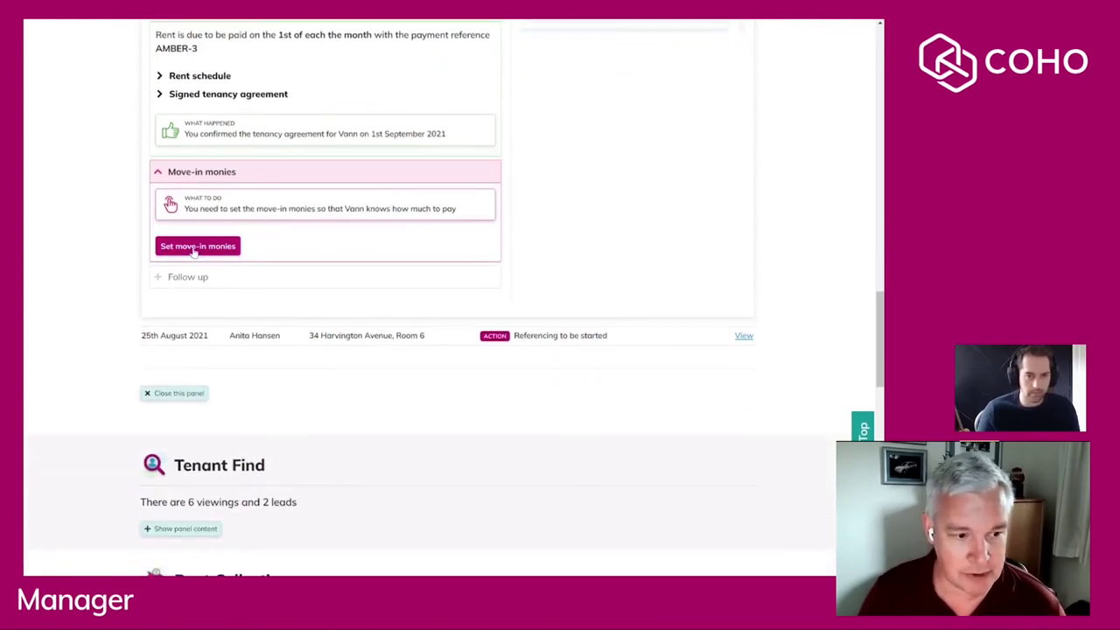
click(195, 248)
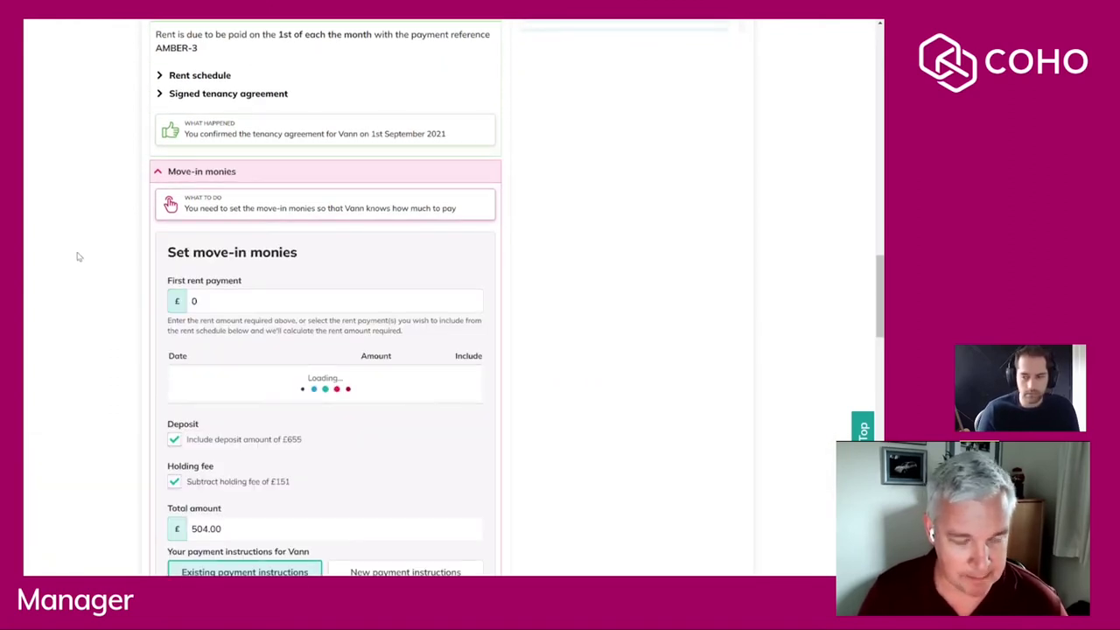
scroll(79, 256, down, 1)
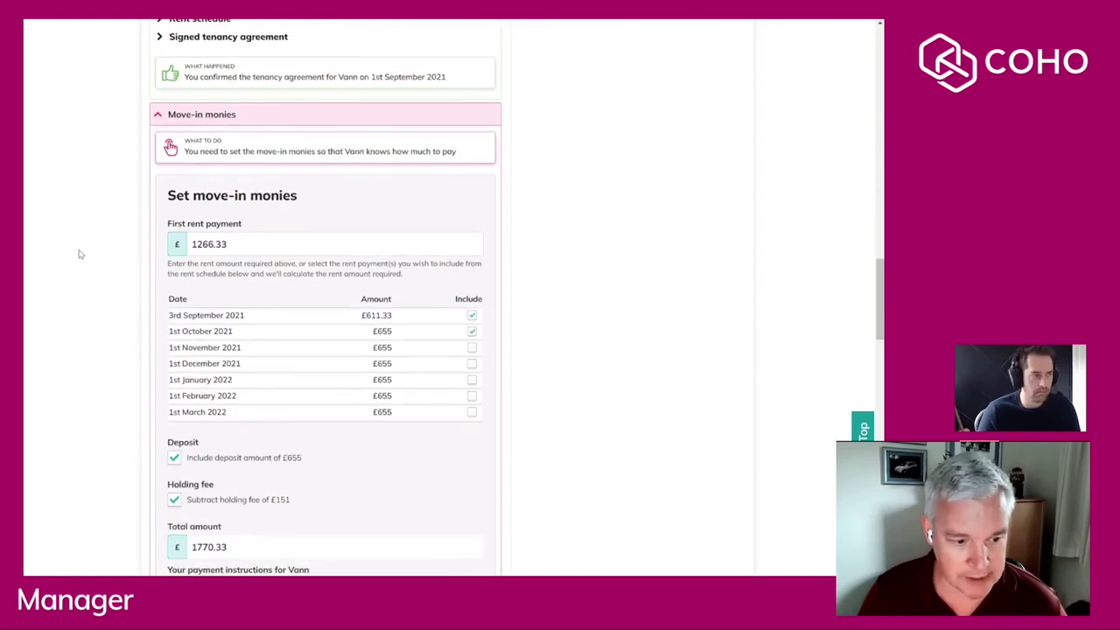
scroll(79, 253, down, 2)
double_click(209, 433)
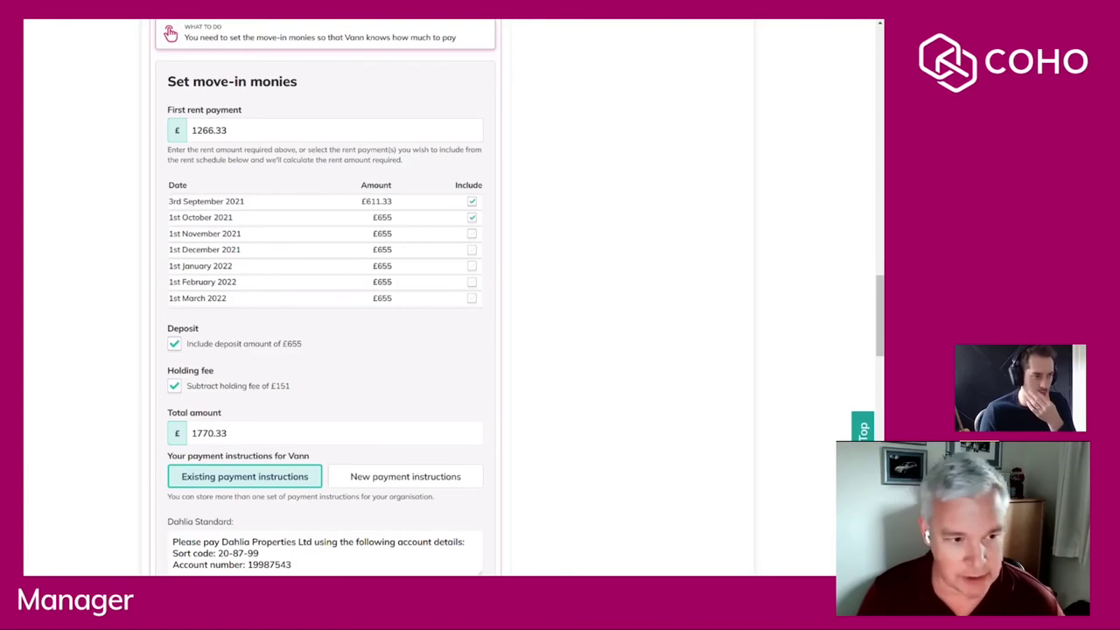
scroll(332, 186, up, 1)
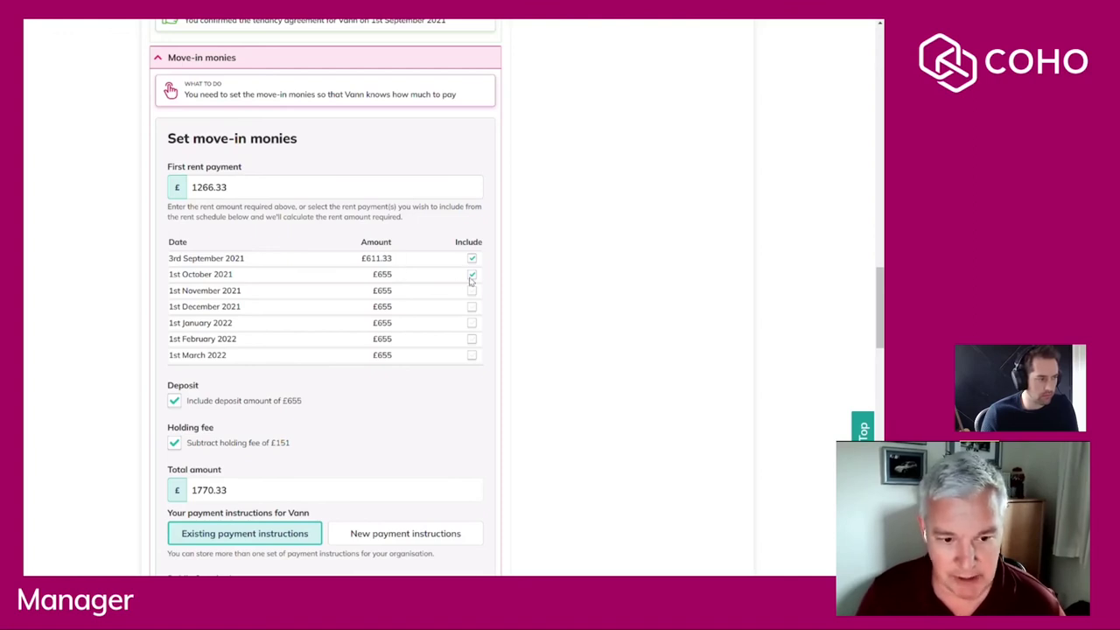
Exclude the 1st October 2021 rent so the move-in total becomes 1115.33.
click(473, 276)
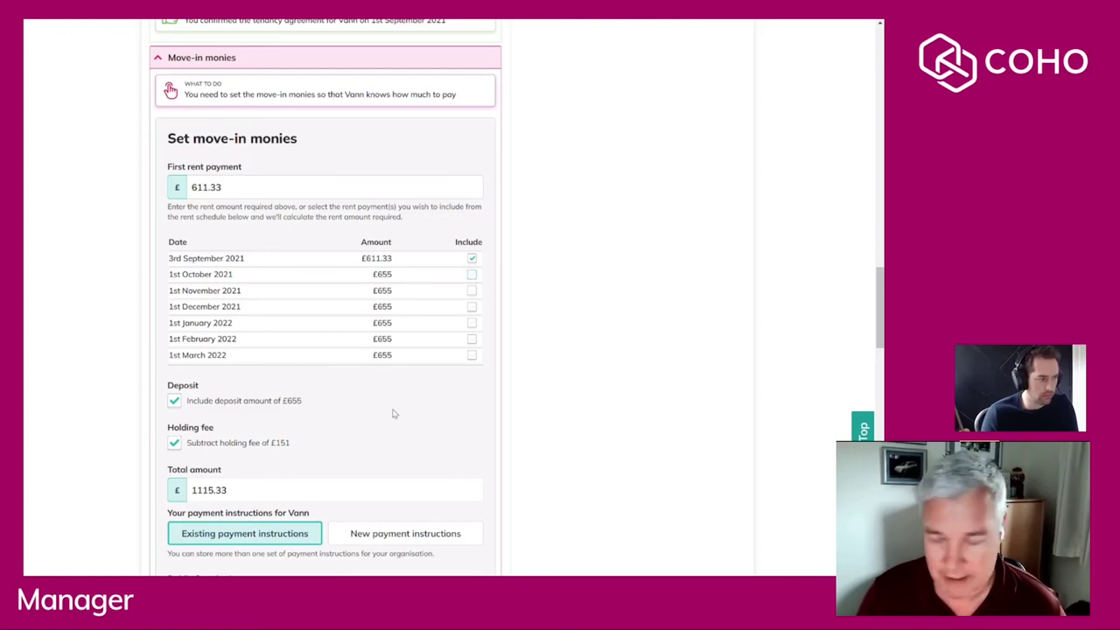
scroll(375, 400, down, 1)
scroll(374, 400, down, 3)
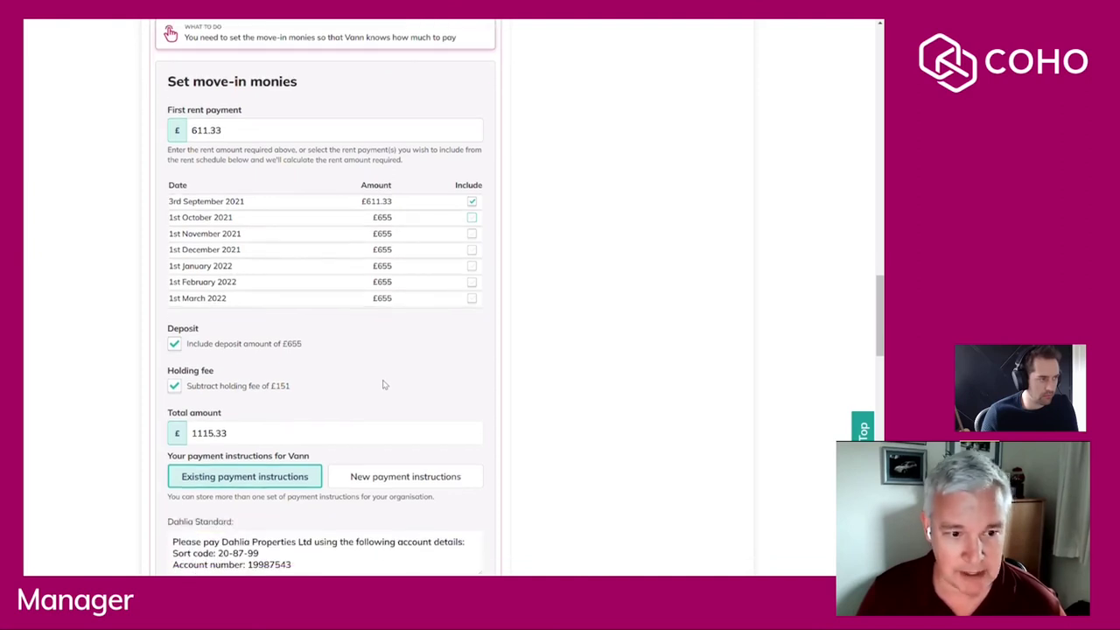
scroll(354, 351, down, 4)
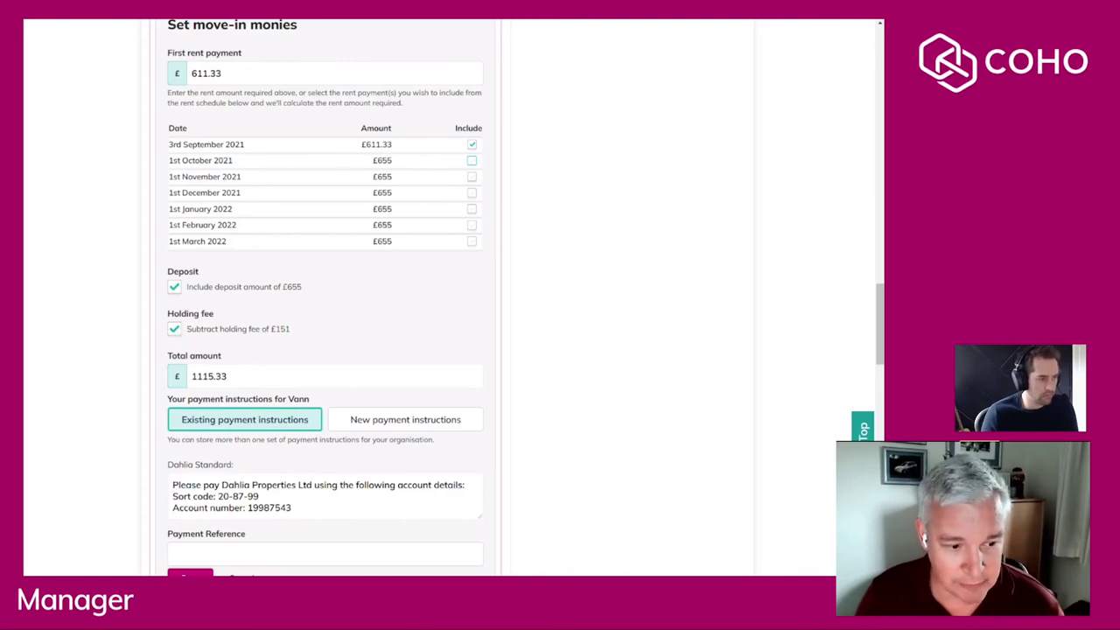
drag(230, 376, 42, 375)
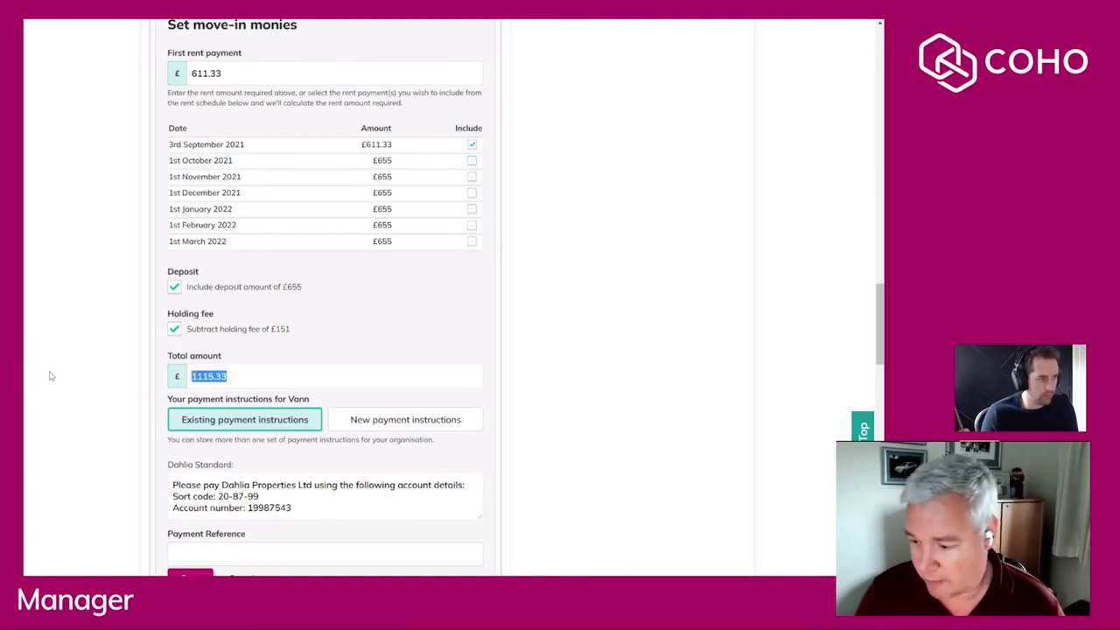
click(100, 371)
Enter payment reference AMBER-3 and save the move-in monies request.
scroll(100, 371, down, 2)
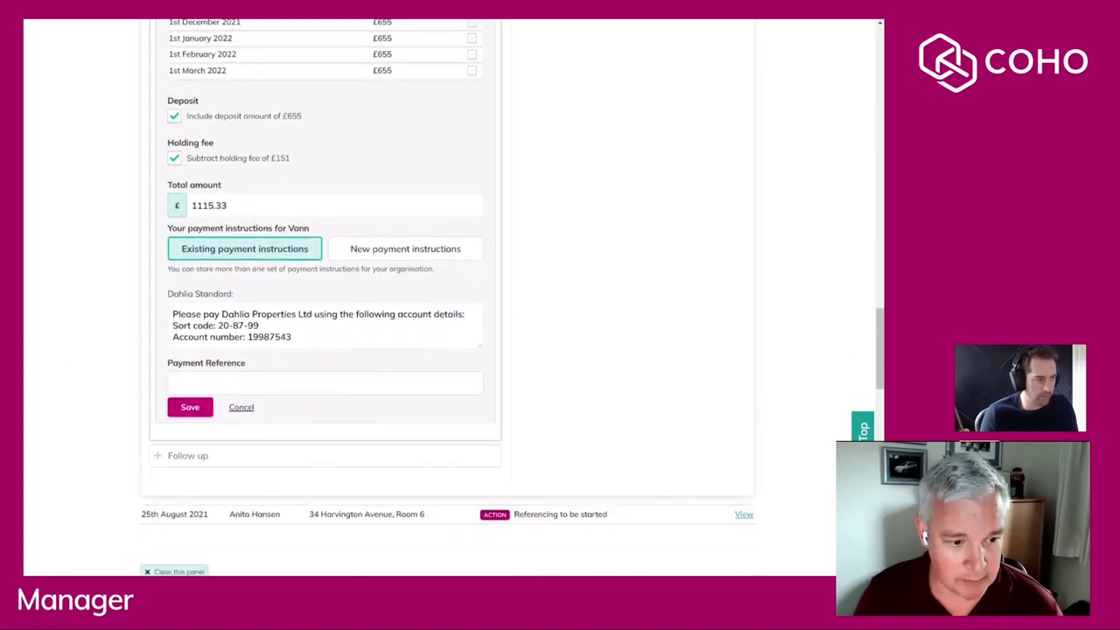
click(324, 383)
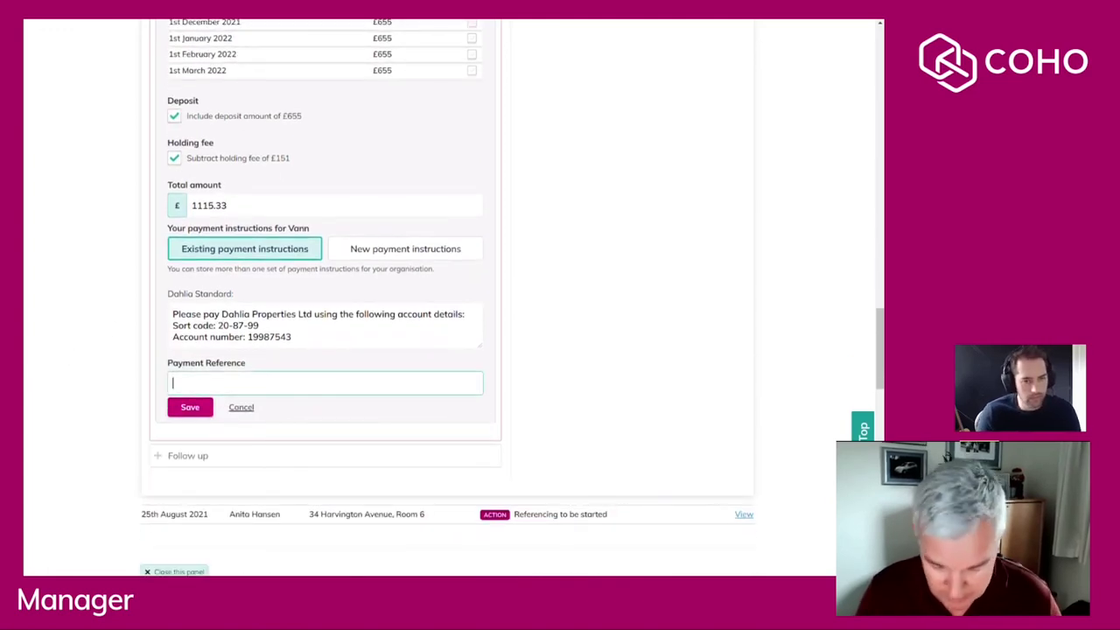
text(AMBER-3)
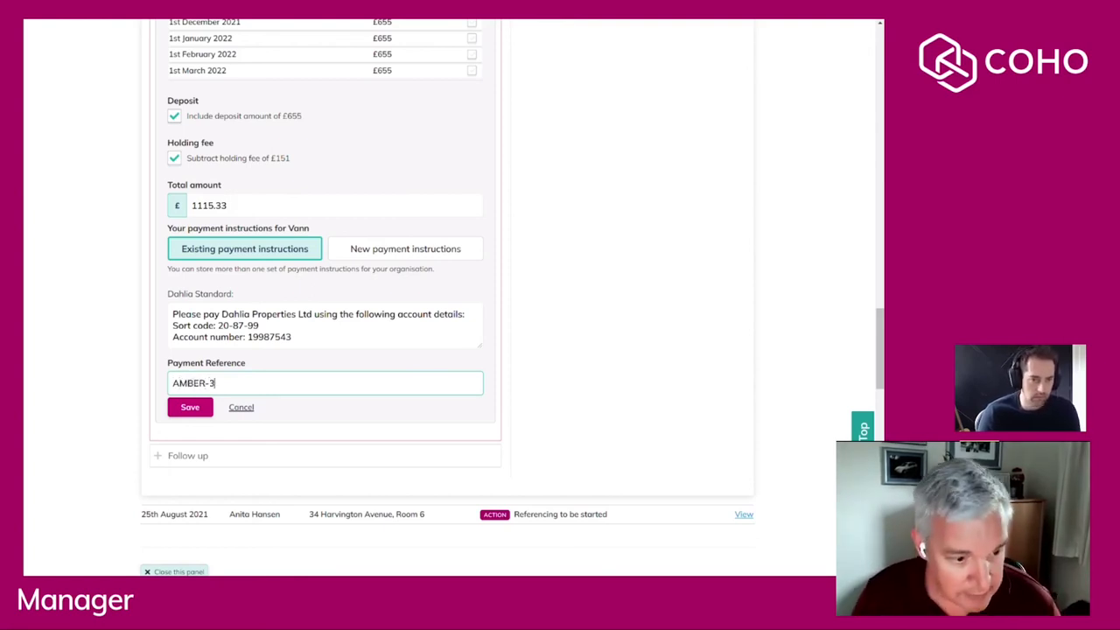
click(196, 408)
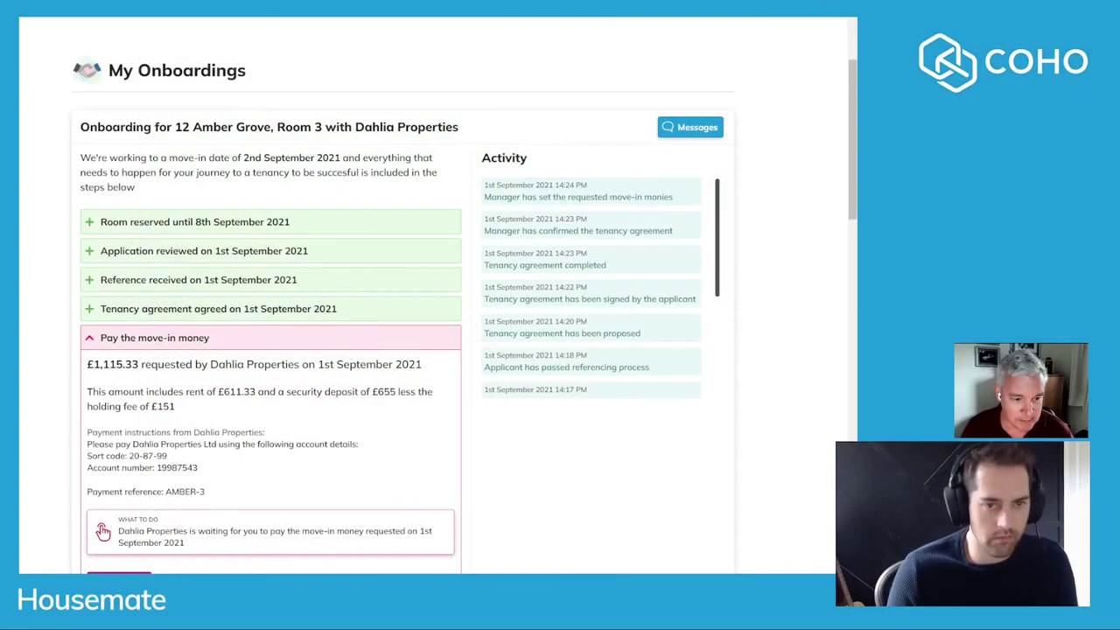
In the housemate's Pay the move-in money step, mark the £1,115.33 as paid.
scroll(403, 311, down, 1)
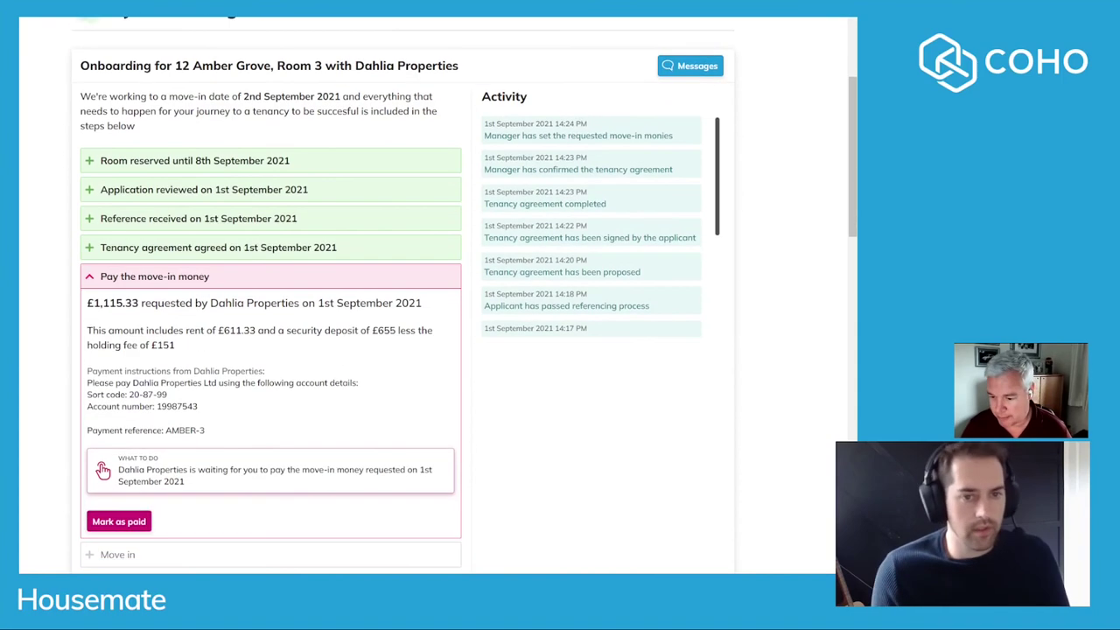
scroll(402, 311, down, 1)
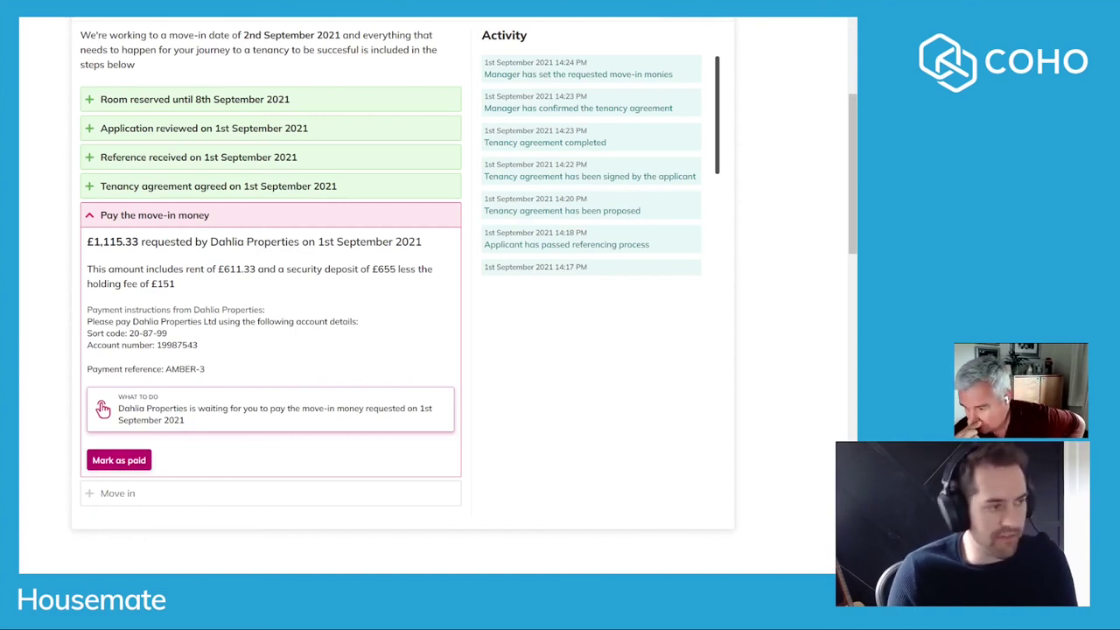
click(136, 459)
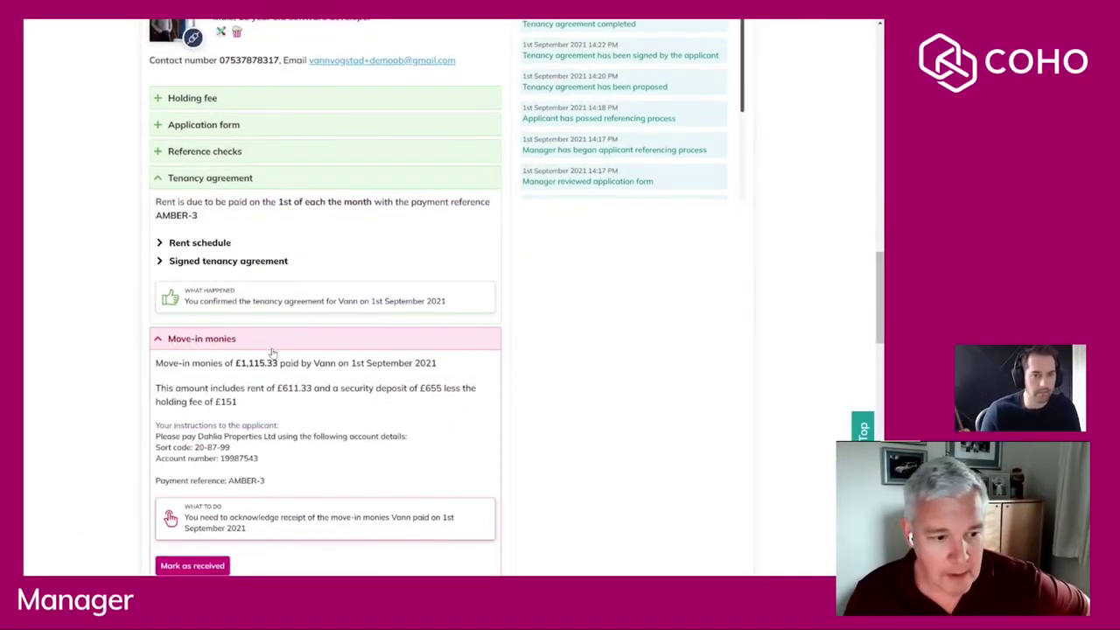
Review the applicant's payment instructions and mark the £1,115.33 move-in monies as received.
scroll(271, 352, down, 2)
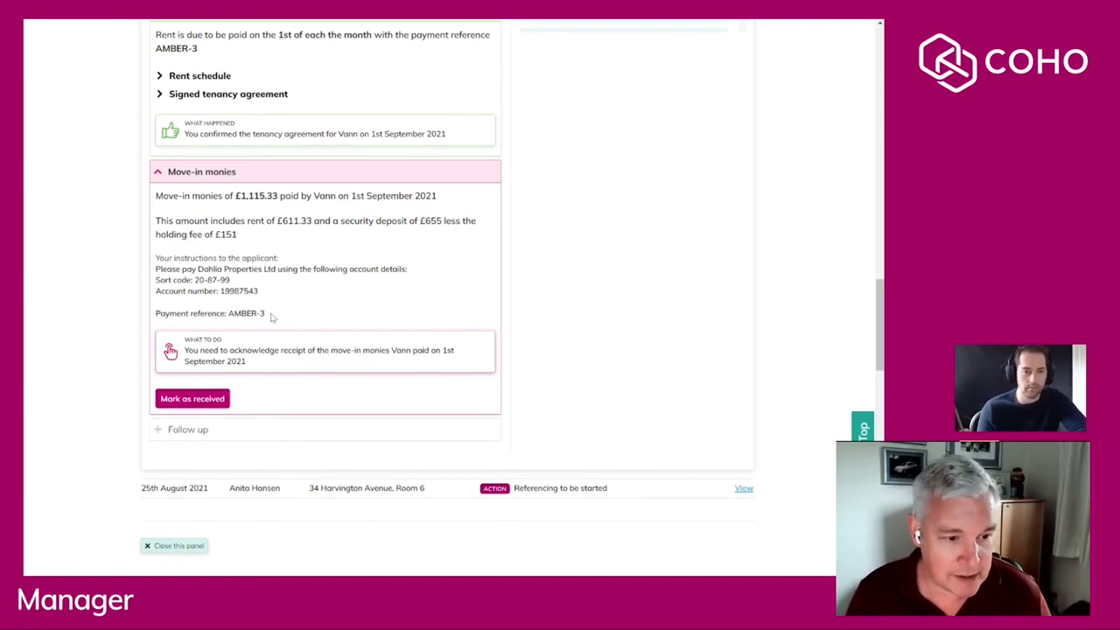
drag(271, 317, 144, 262)
click(320, 306)
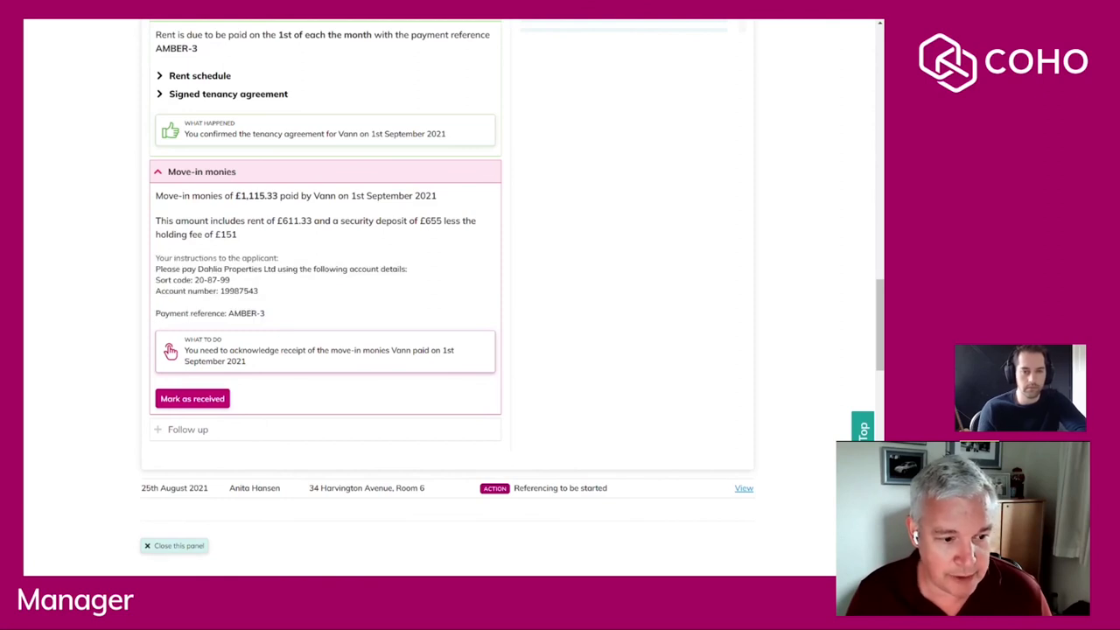
click(208, 402)
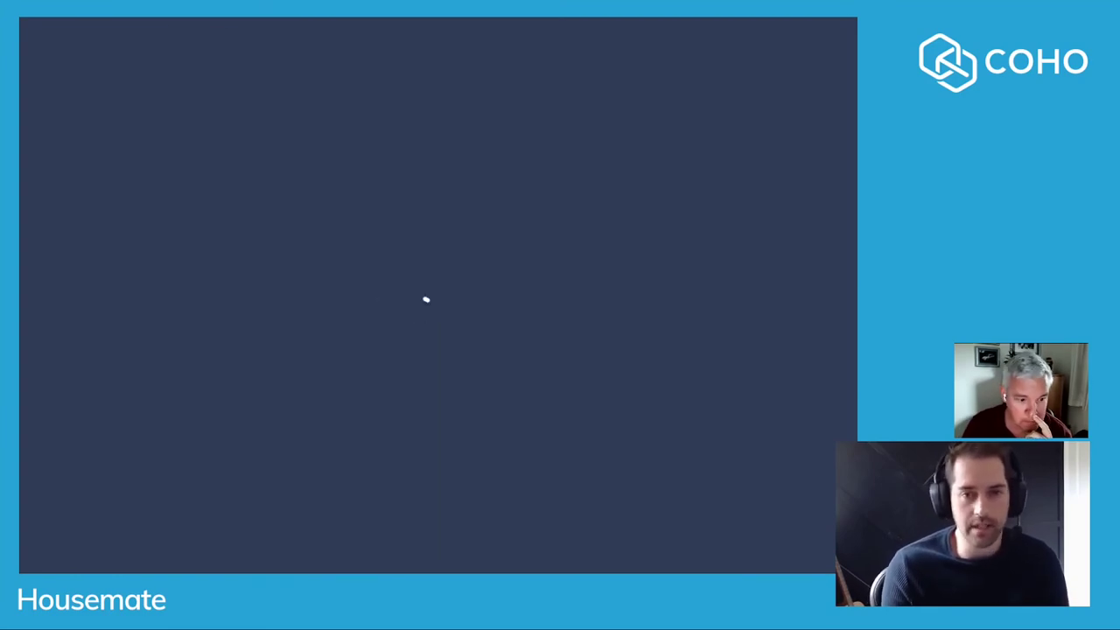
Expand the Welcome Pack, My Rent schedule and My Housemates panels on My COHO.
scroll(433, 293, down, 6)
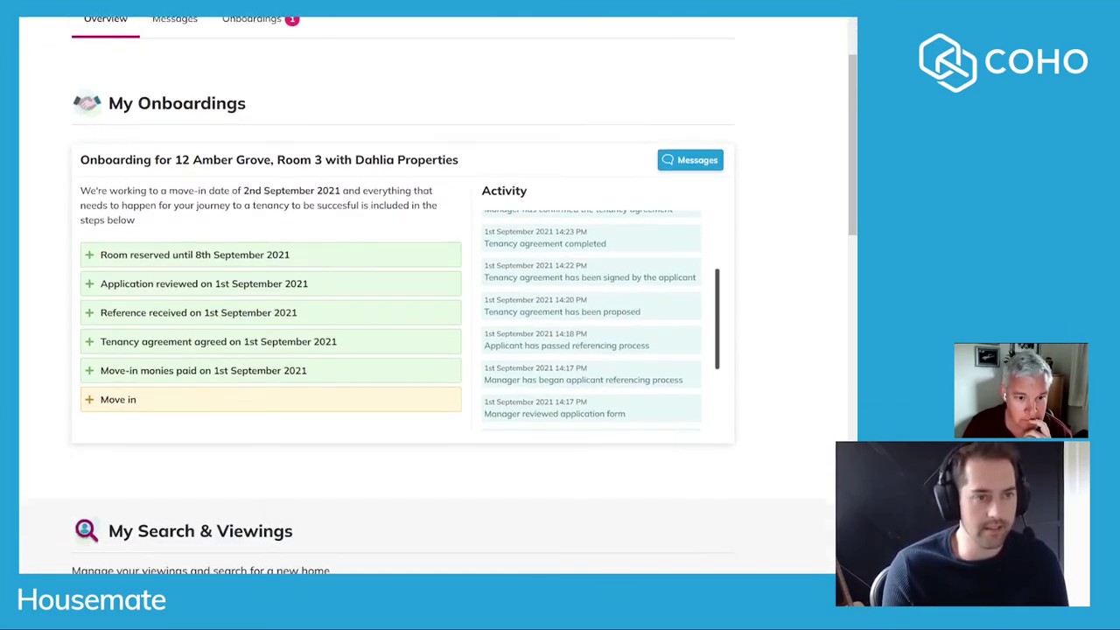
scroll(433, 293, down, 2)
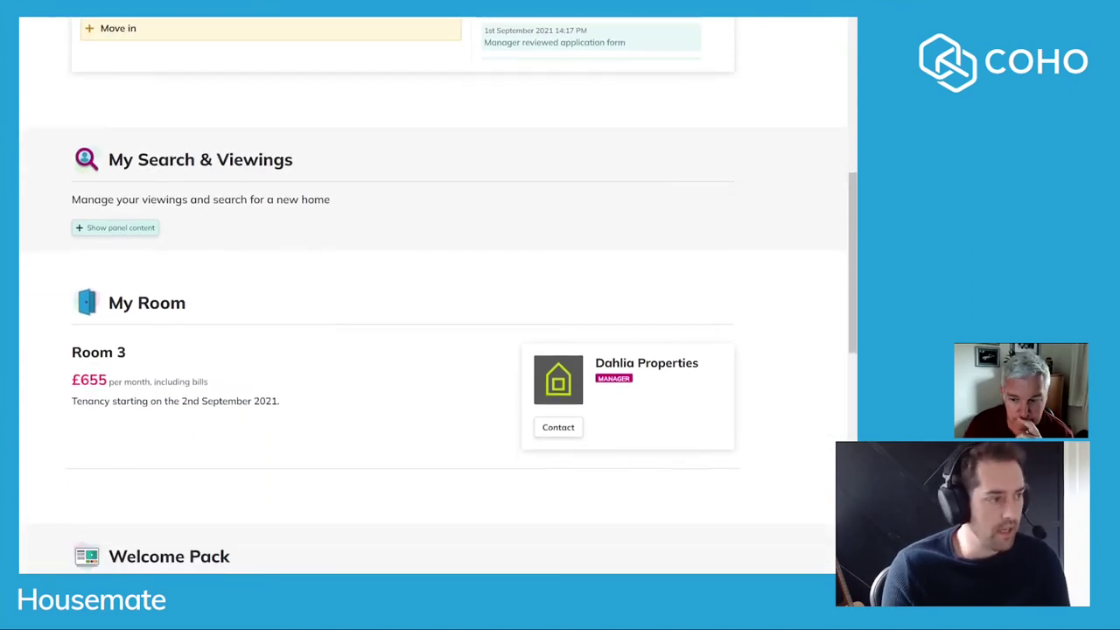
scroll(434, 293, down, 1)
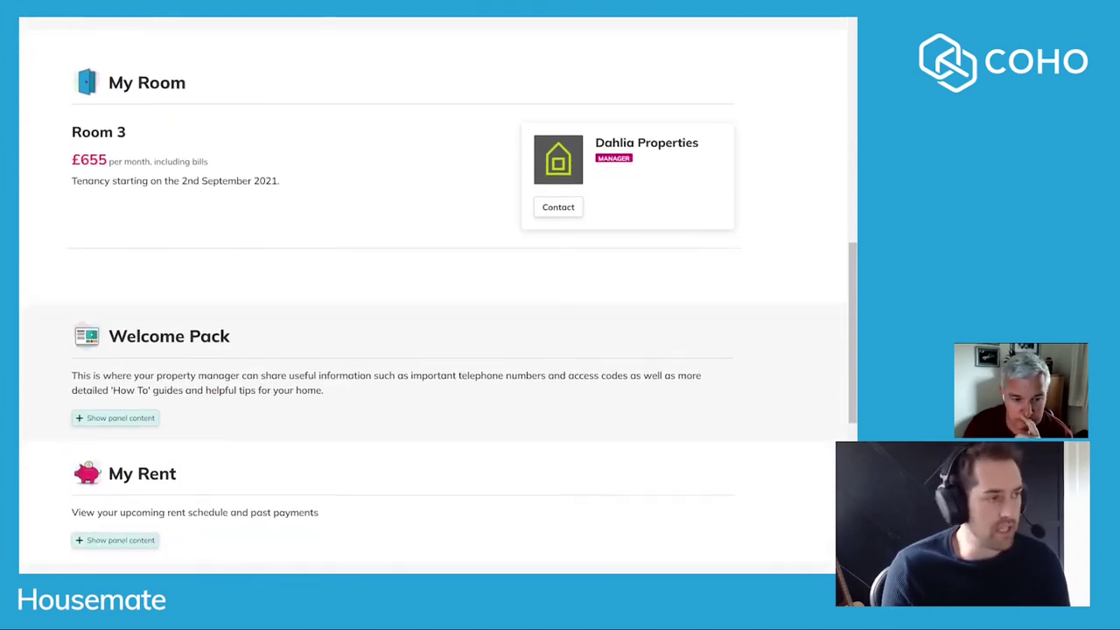
scroll(433, 293, down, 2)
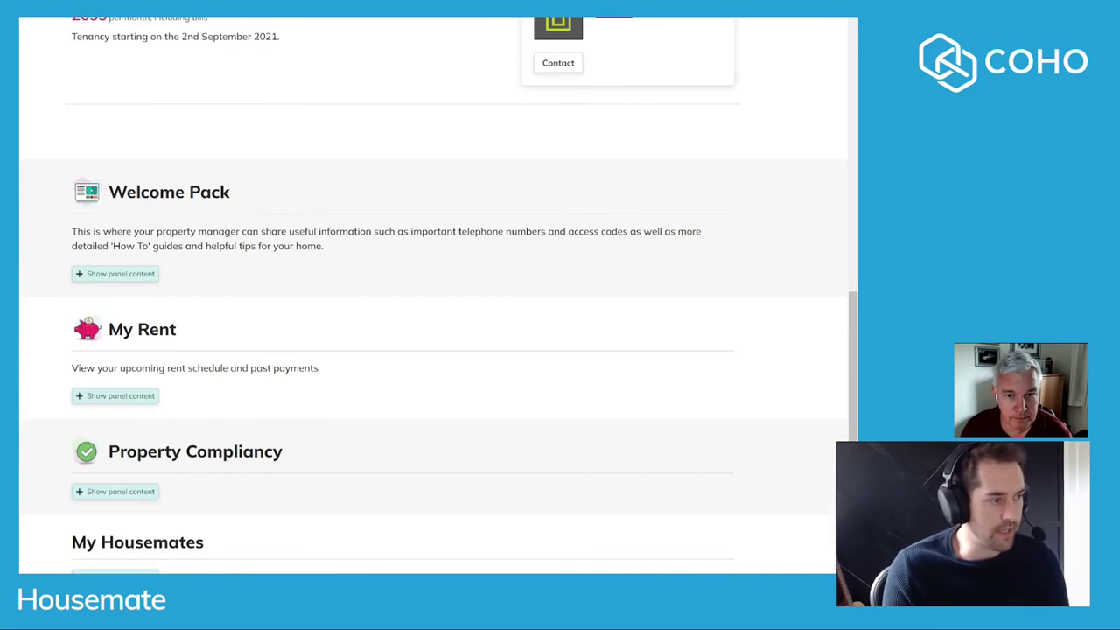
click(120, 274)
scroll(493, 368, down, 4)
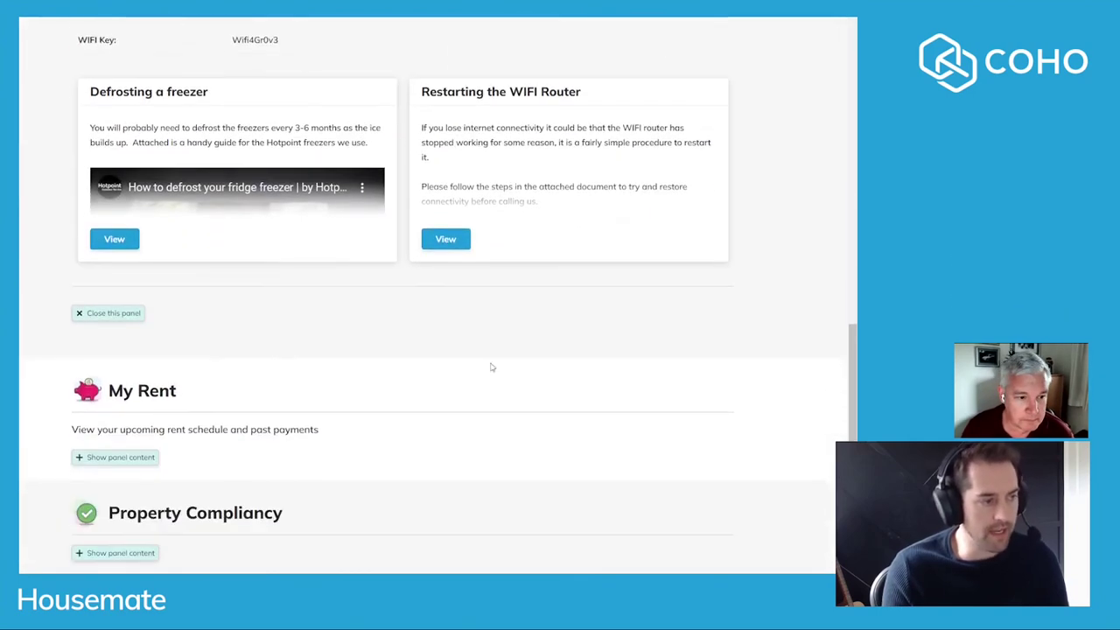
click(104, 305)
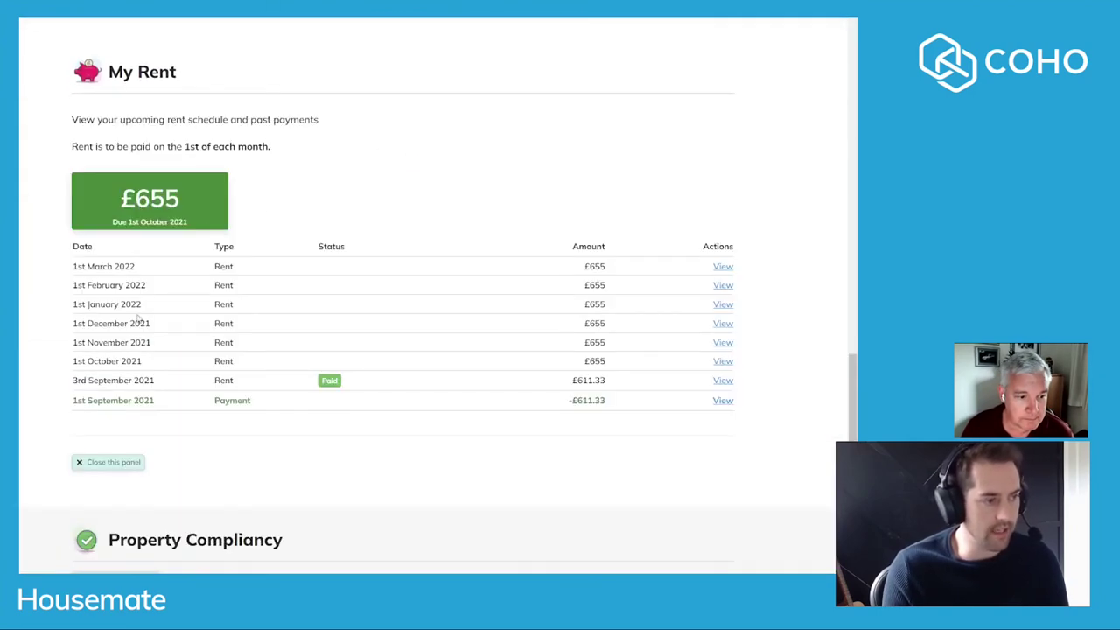
scroll(125, 270, down, 5)
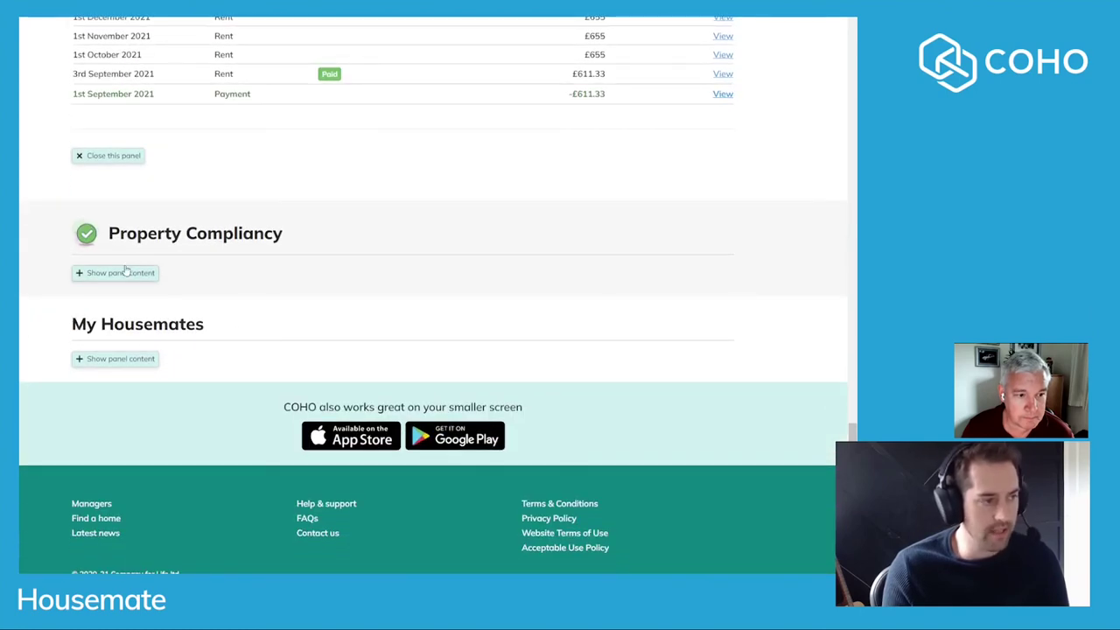
click(124, 359)
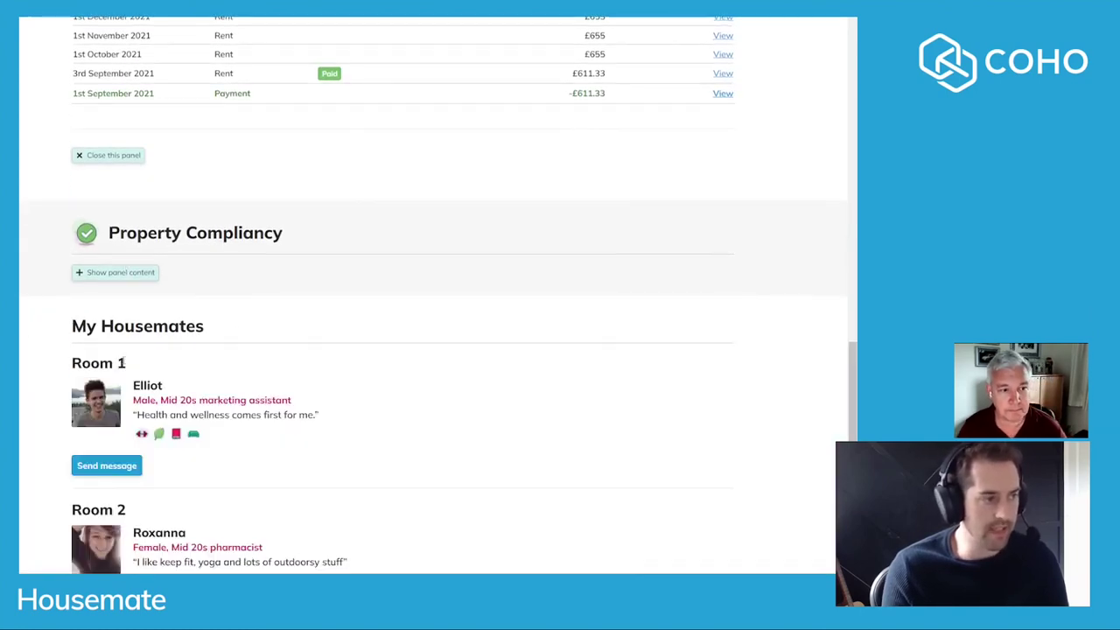
Start a message to the Room 1 housemate and close it without sending.
scroll(282, 385, down, 3)
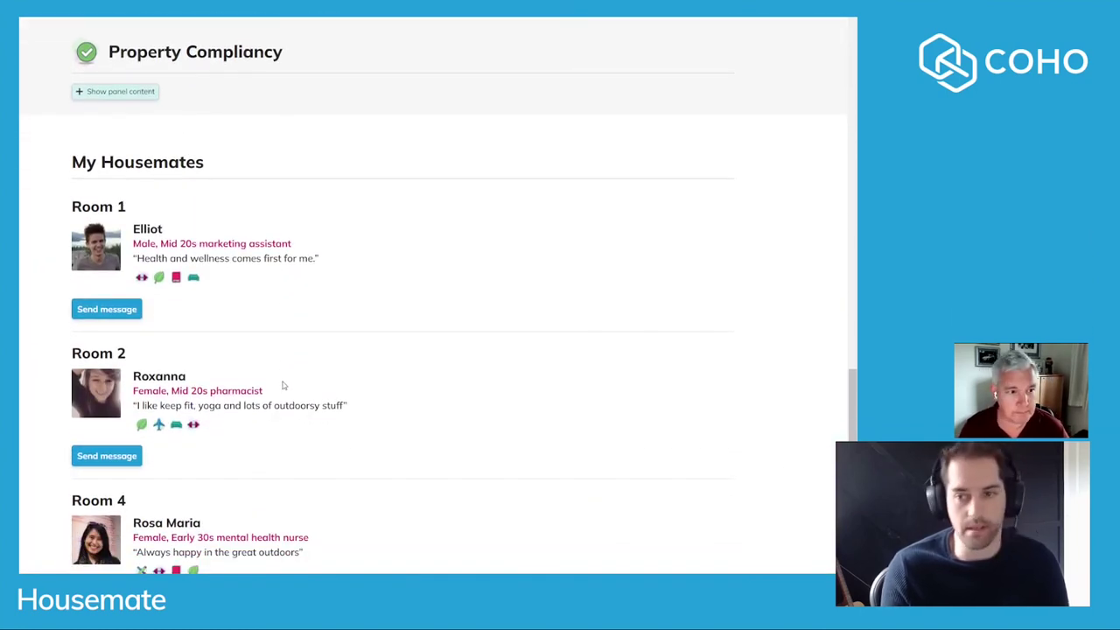
scroll(285, 379, down, 1)
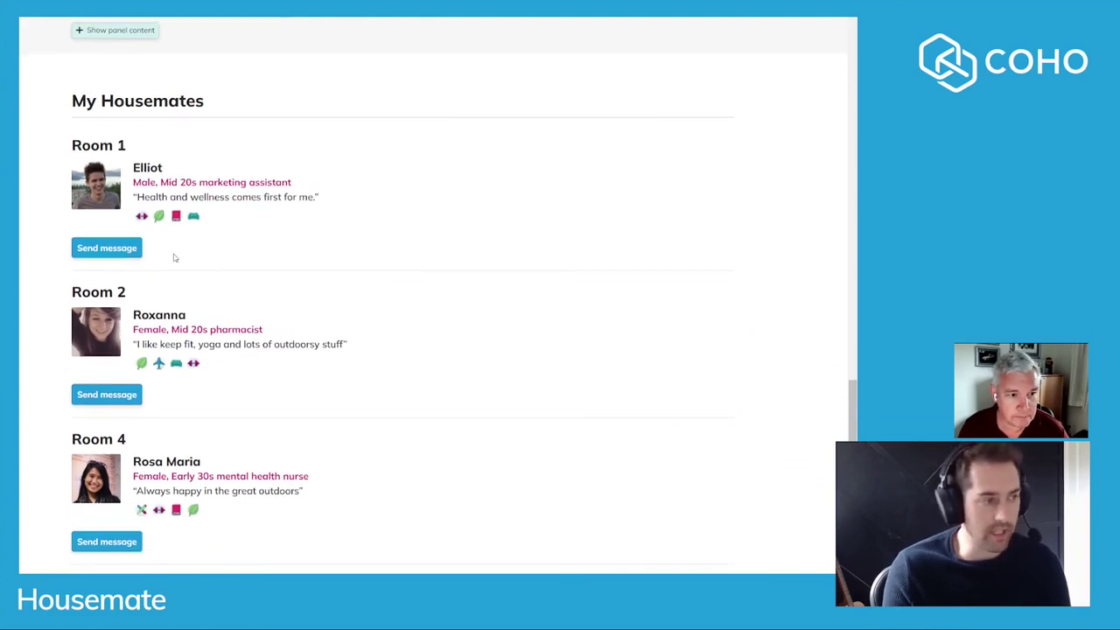
click(133, 252)
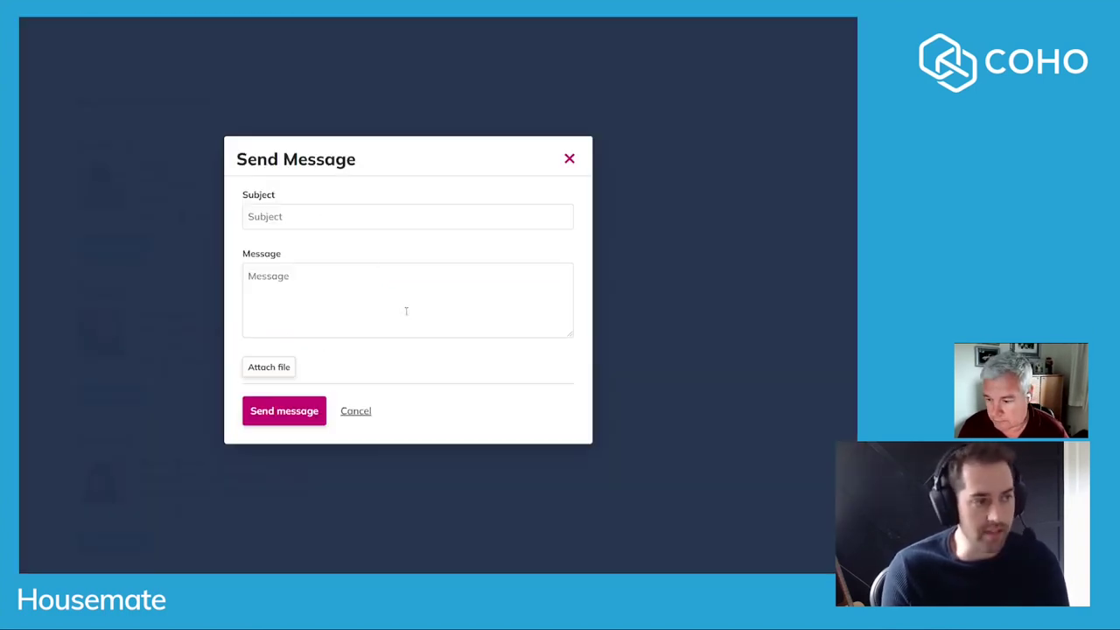
click(569, 160)
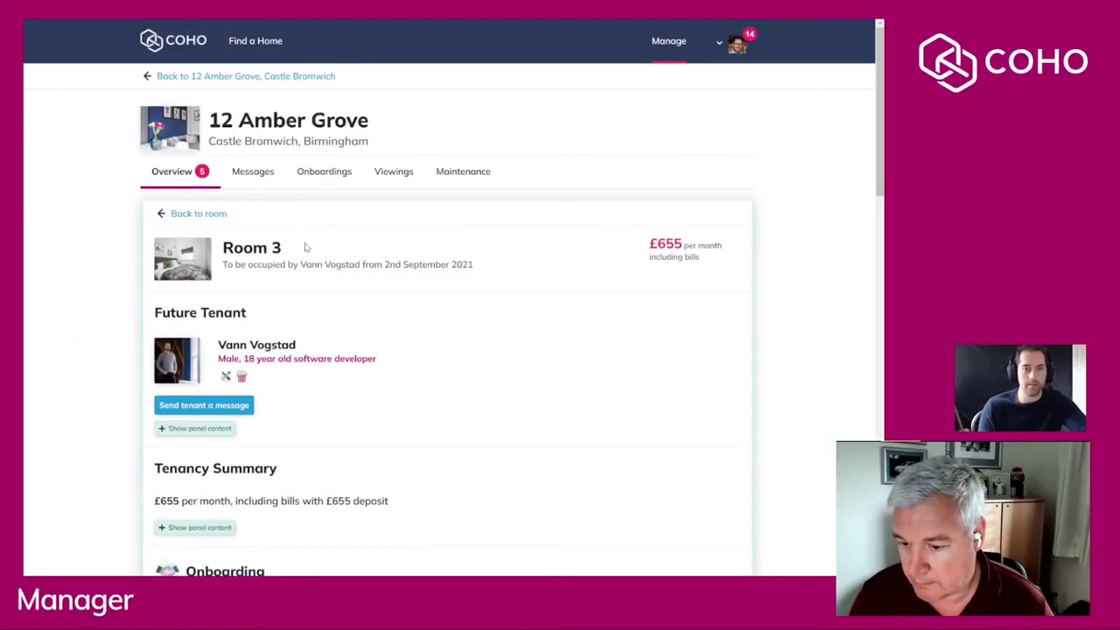
Expand Room 3's Tenancy Summary, Rent Collection and Tenancy Agreement panels for the September 2021 tenancy.
scroll(394, 300, down, 1)
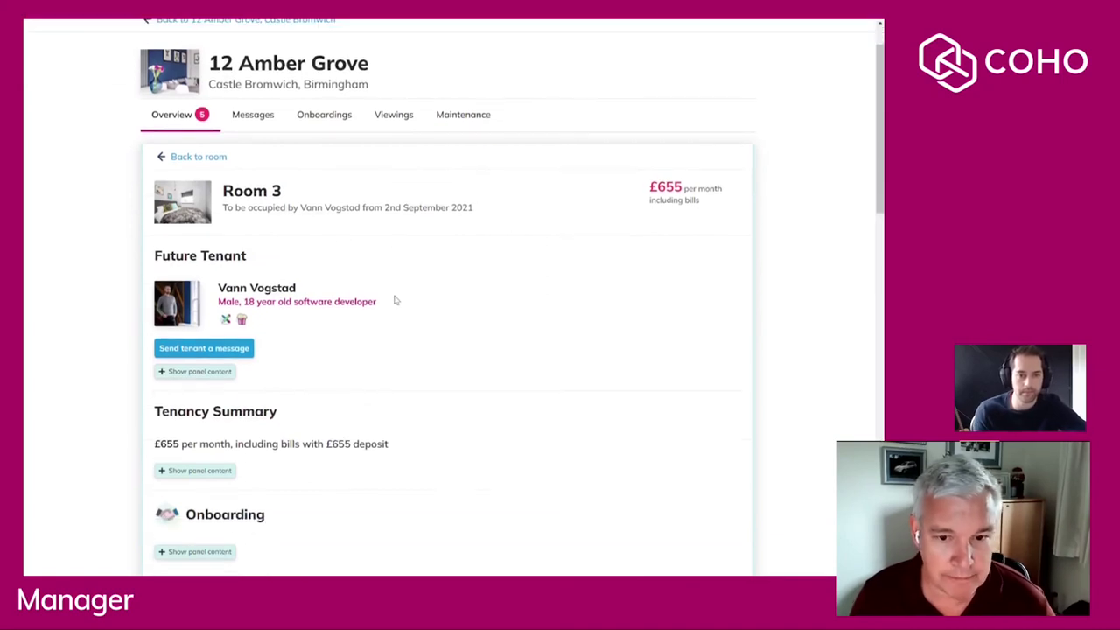
scroll(395, 300, down, 2)
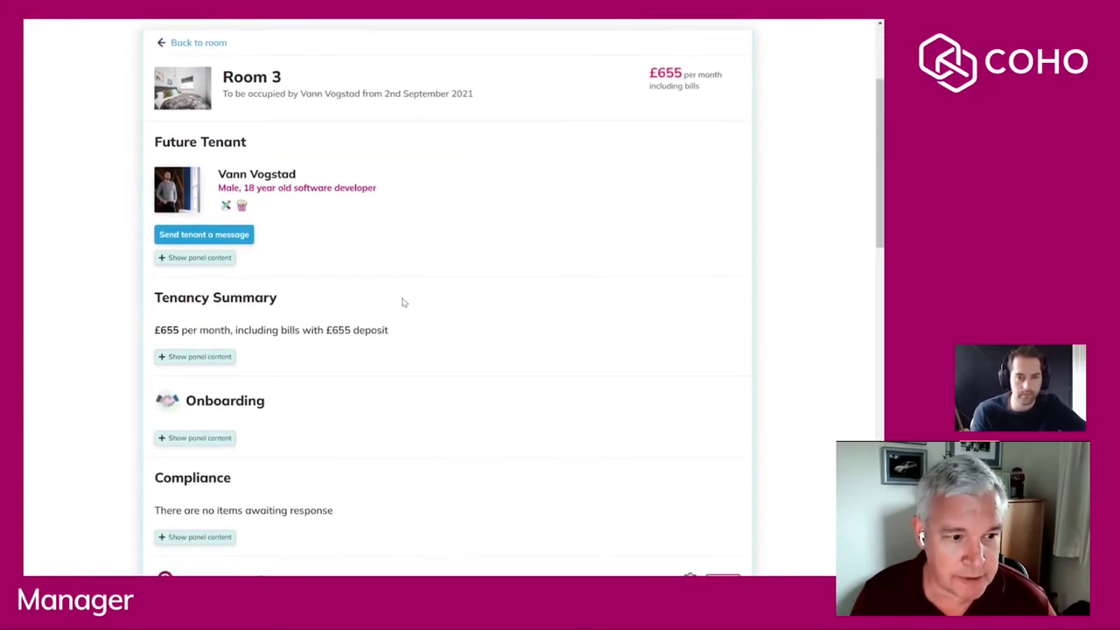
scroll(405, 302, down, 1)
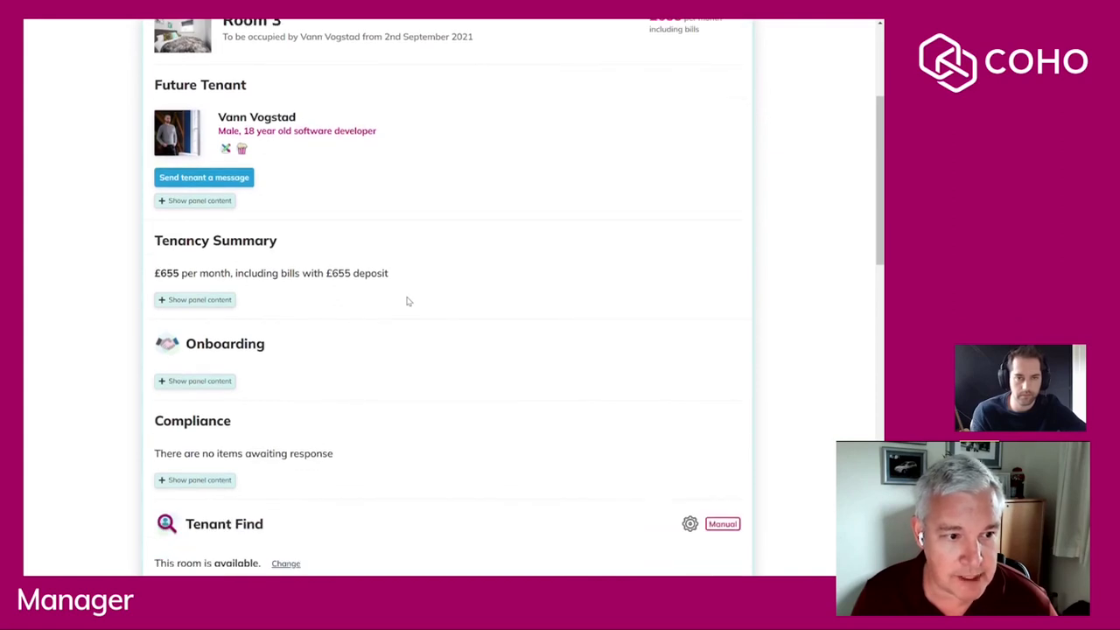
click(194, 302)
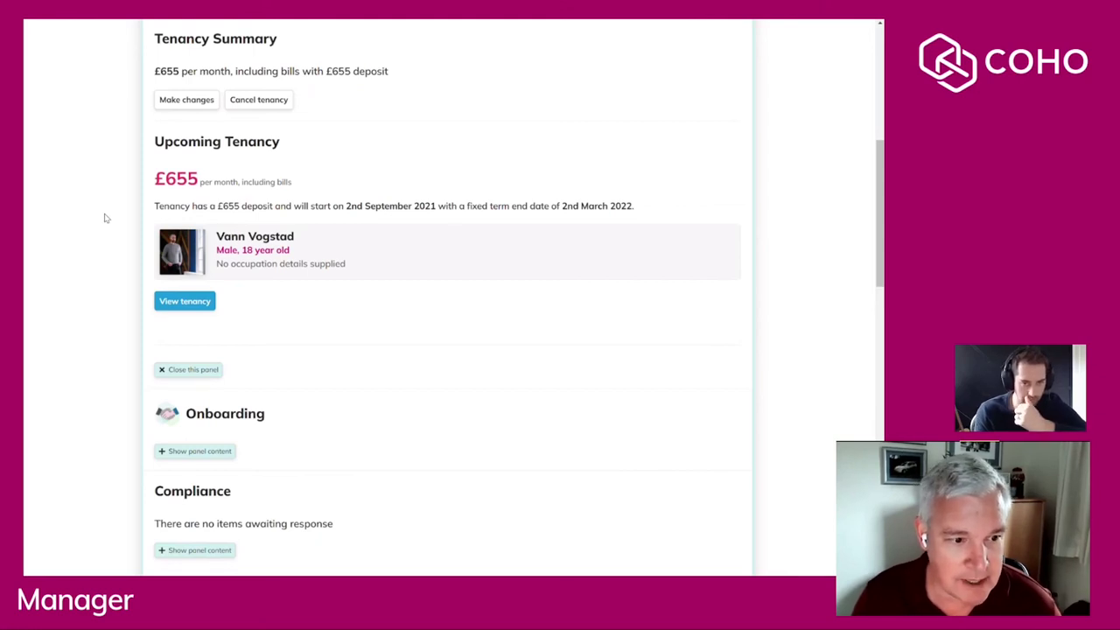
scroll(90, 212, down, 3)
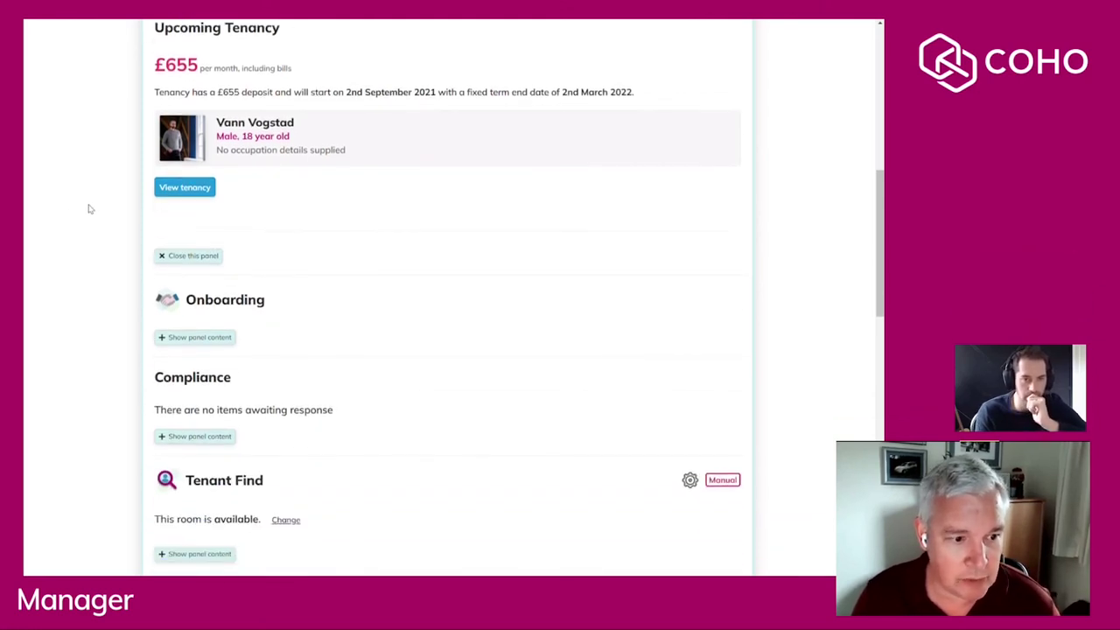
scroll(90, 210, down, 6)
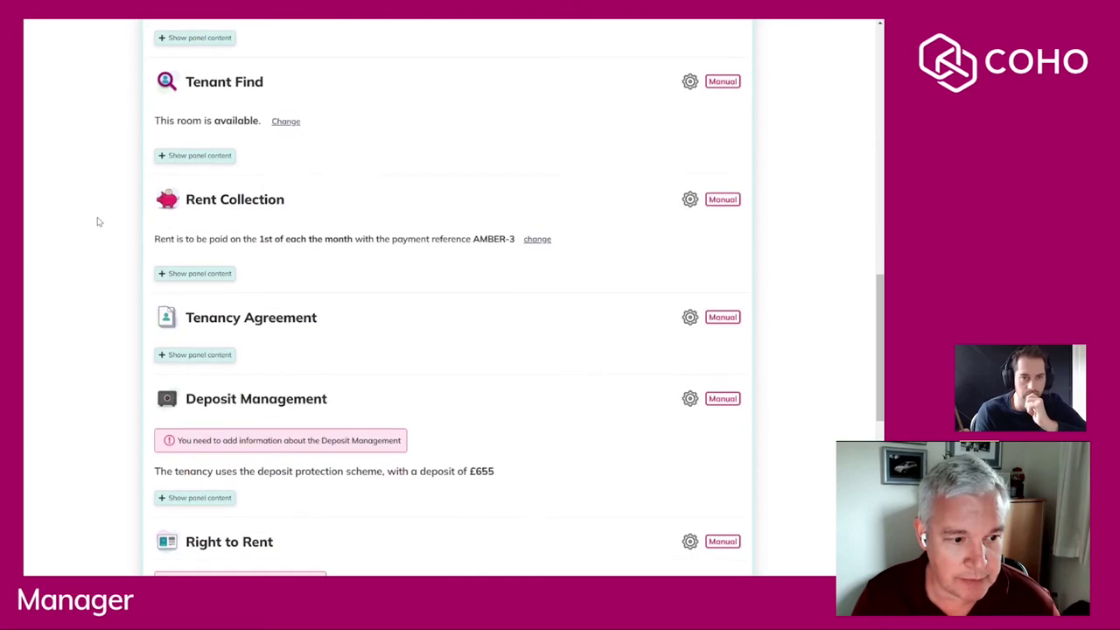
click(181, 274)
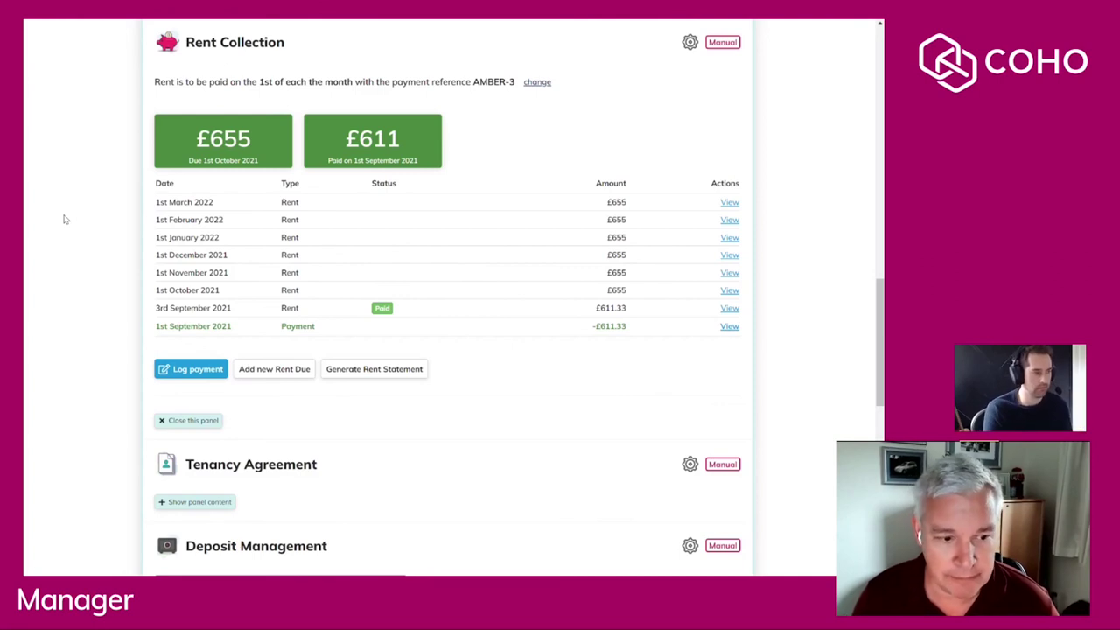
scroll(88, 235, down, 4)
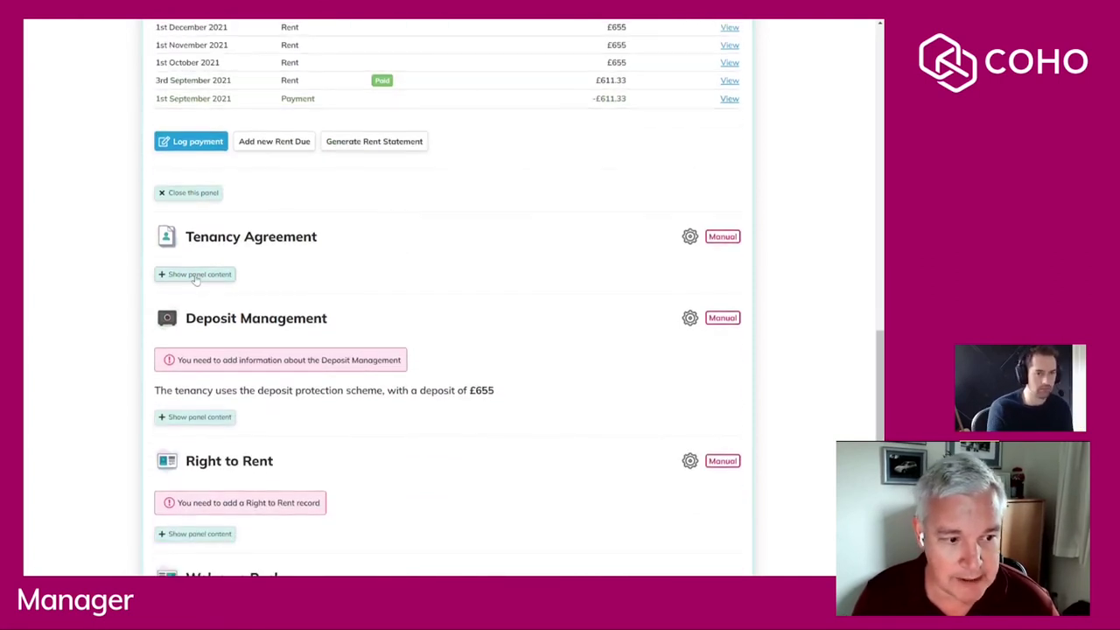
click(195, 274)
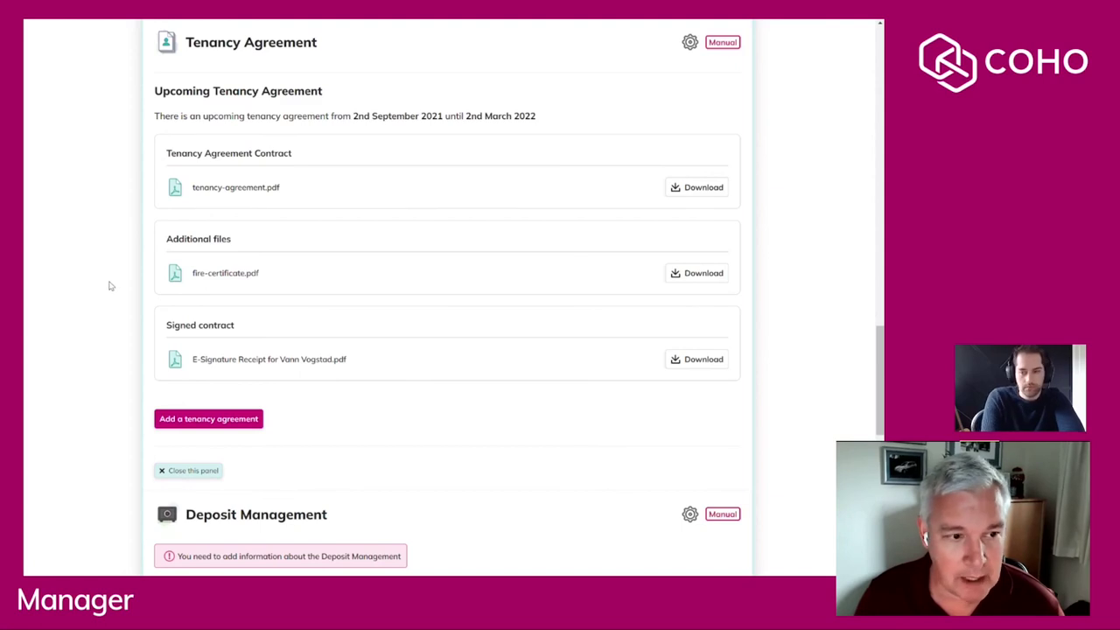
scroll(110, 286, up, 1)
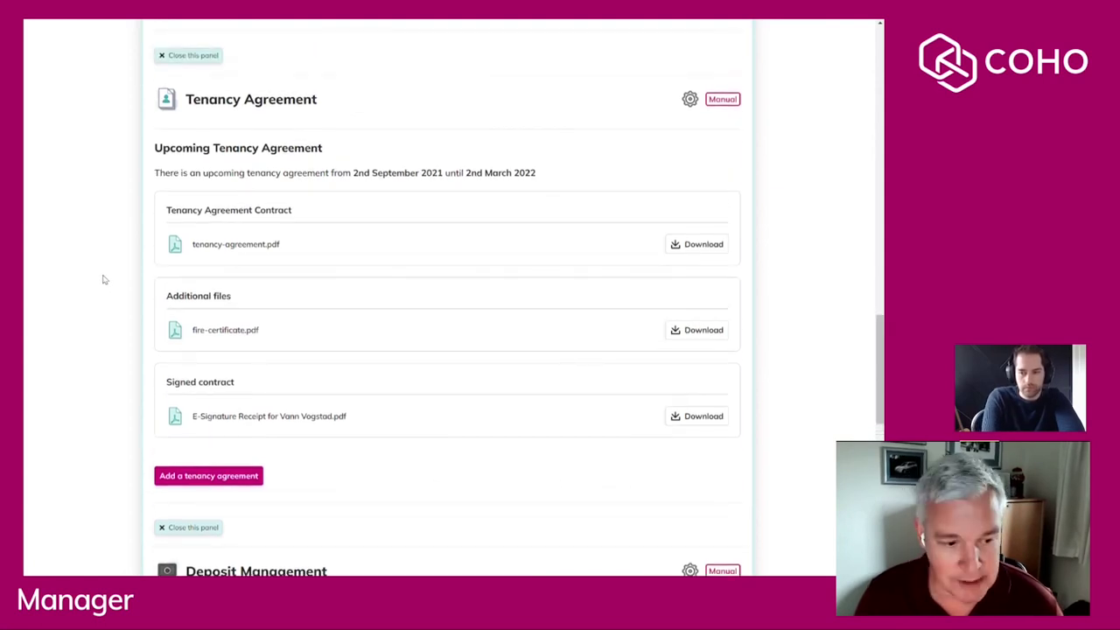
scroll(104, 280, down, 1)
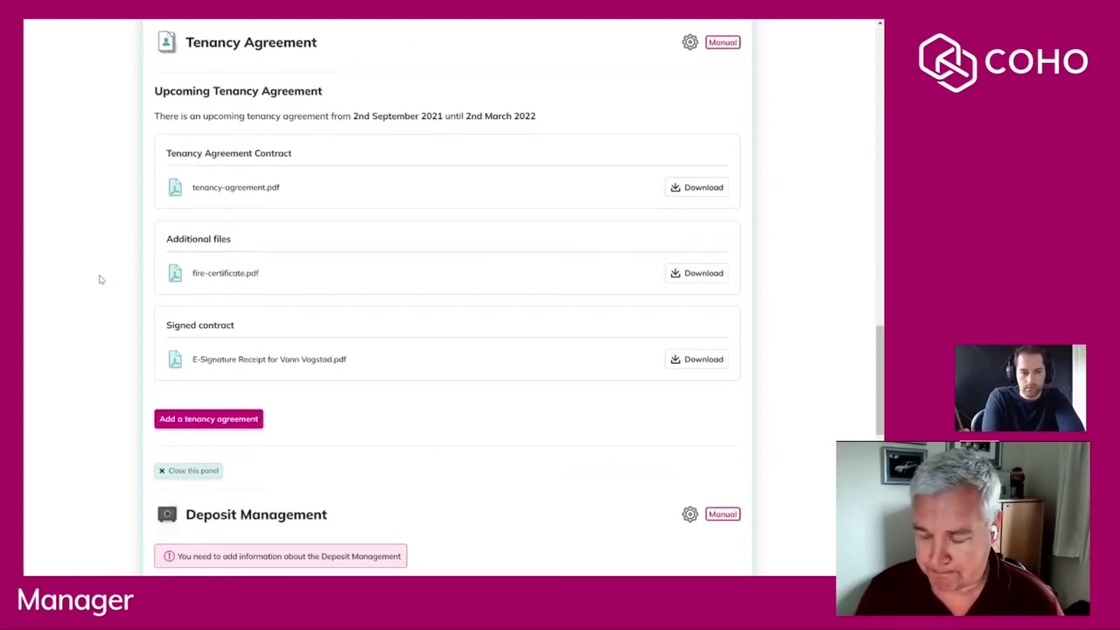